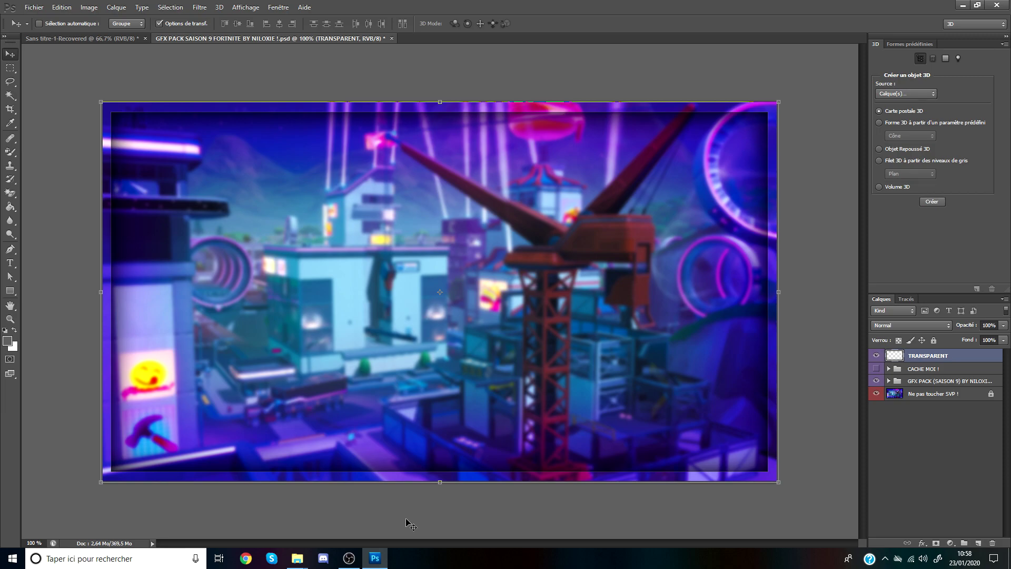
Step: Create a new document 1920 pixels wide and 1080 pixels high with a transparent background
left_click(35, 9)
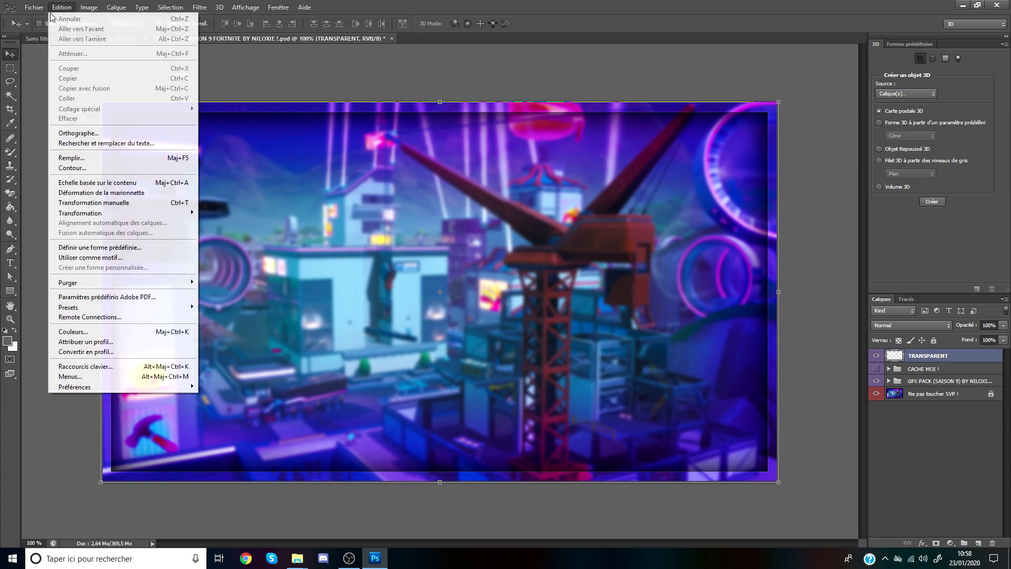
left_click(42, 18)
key("Tab")
key("Tab")
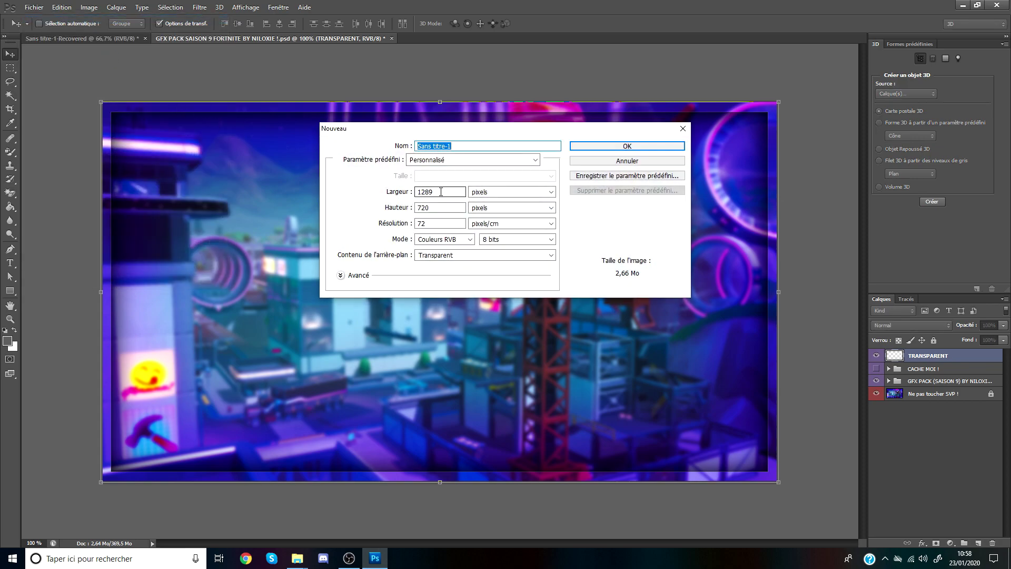
type("1920")
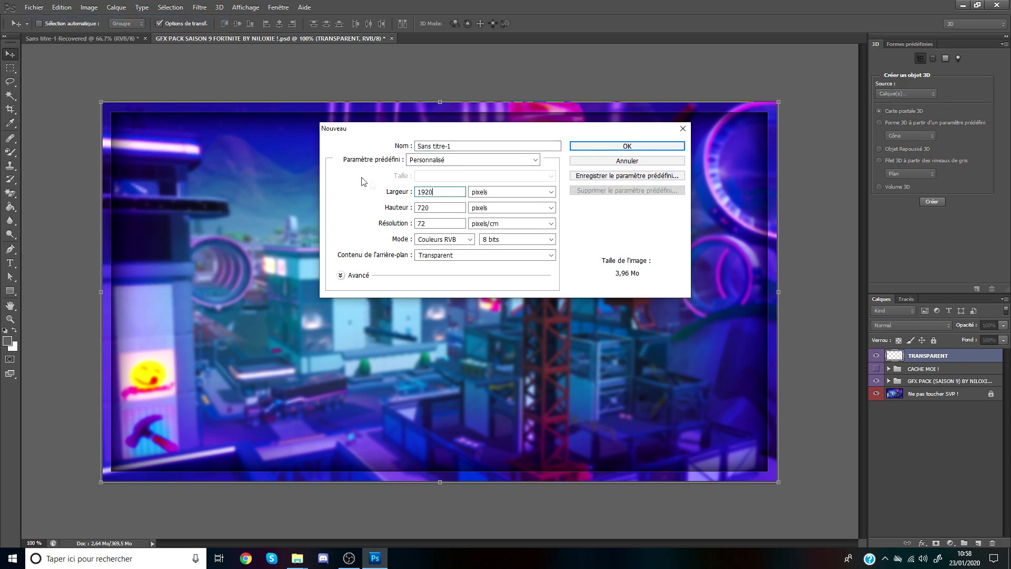
key("Tab")
type("1080")
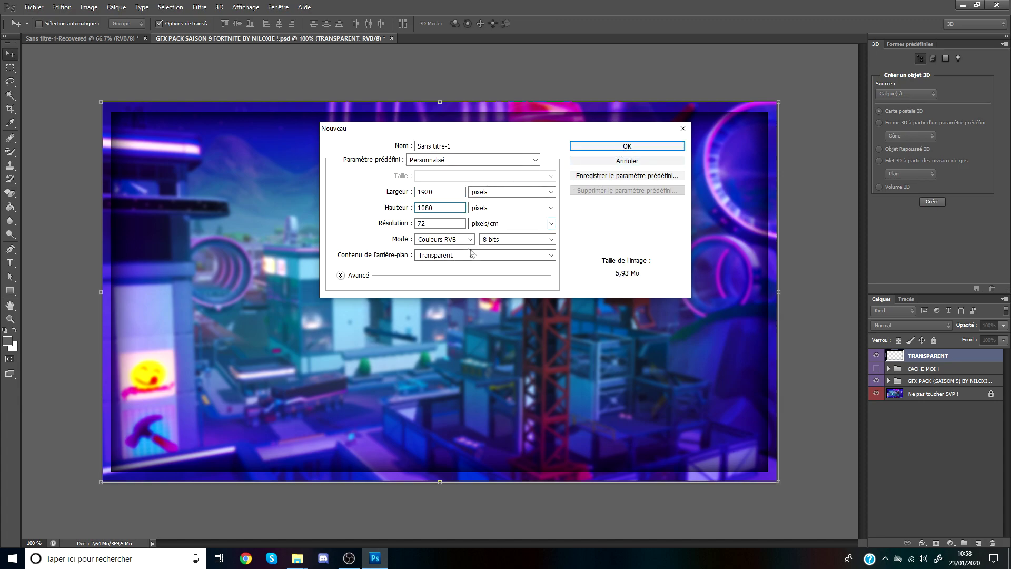
left_click(627, 146)
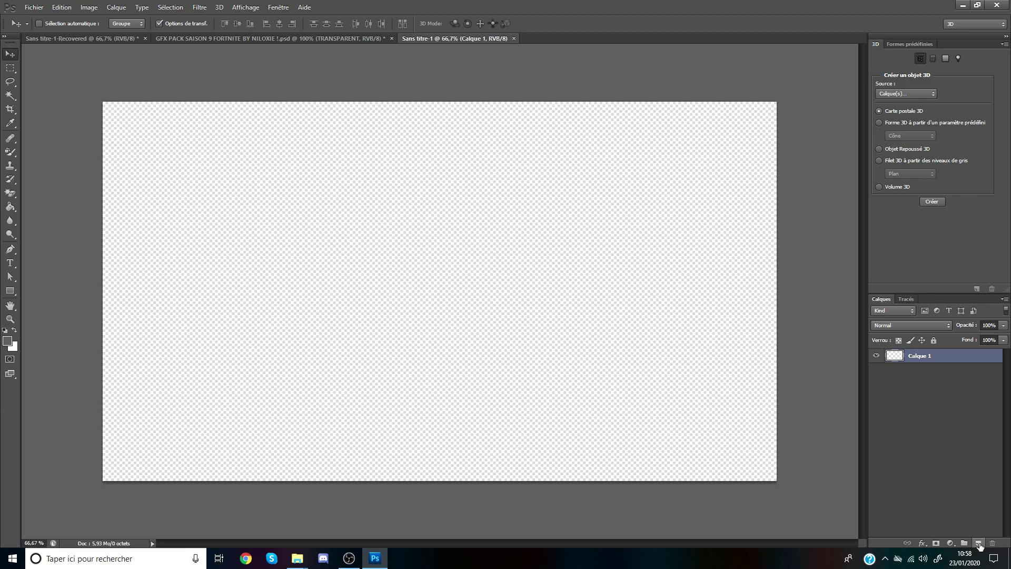
Step: Add a new layer and set the foreground colour to black (000000)
left_click(979, 544)
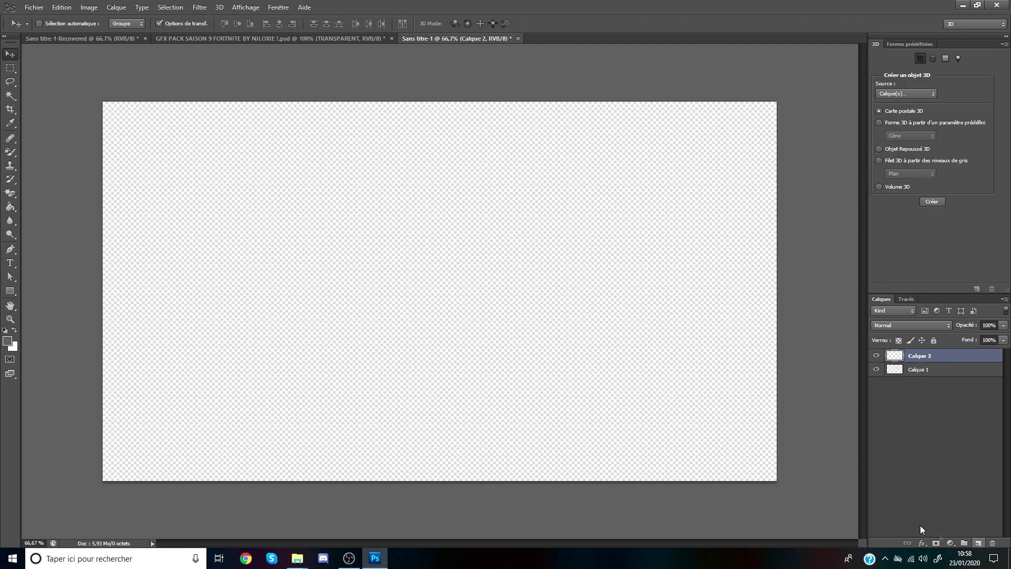
left_click(8, 341)
left_click(682, 326)
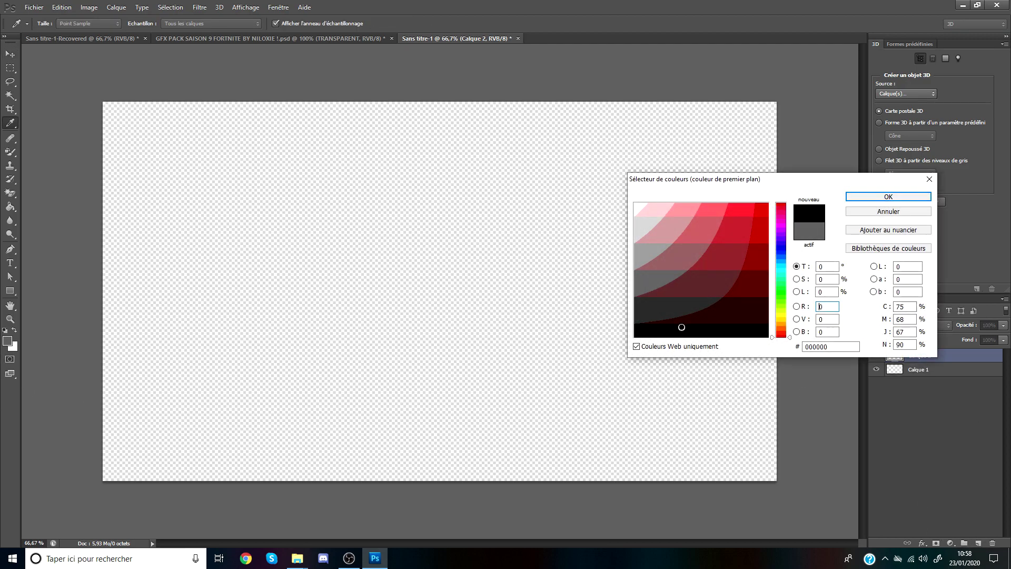
left_click(888, 196)
Step: Cover the whole canvas on the new layer in black with a very large soft brush at 0% hardness
left_click(10, 152)
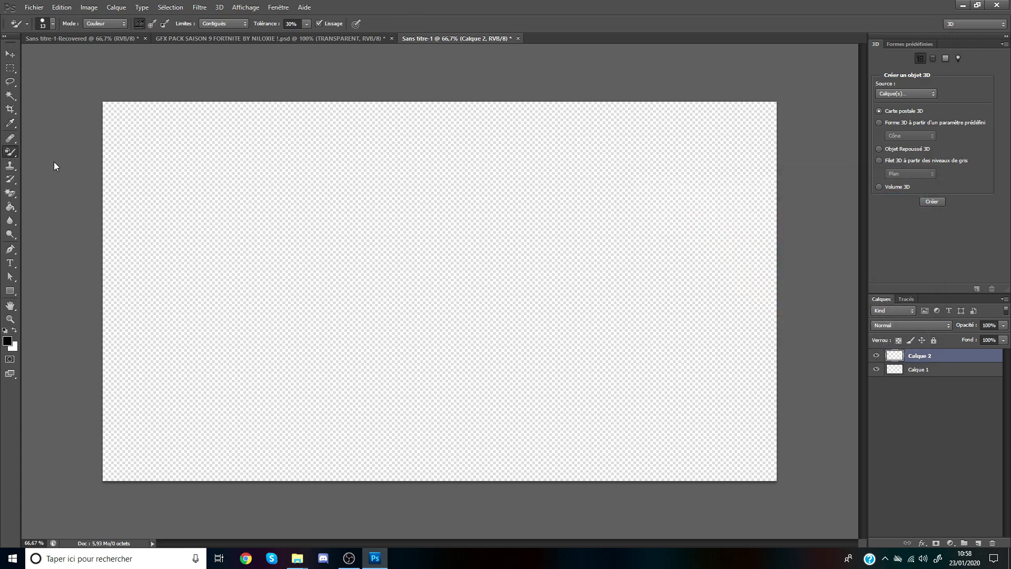
left_click(38, 26)
left_click(118, 55)
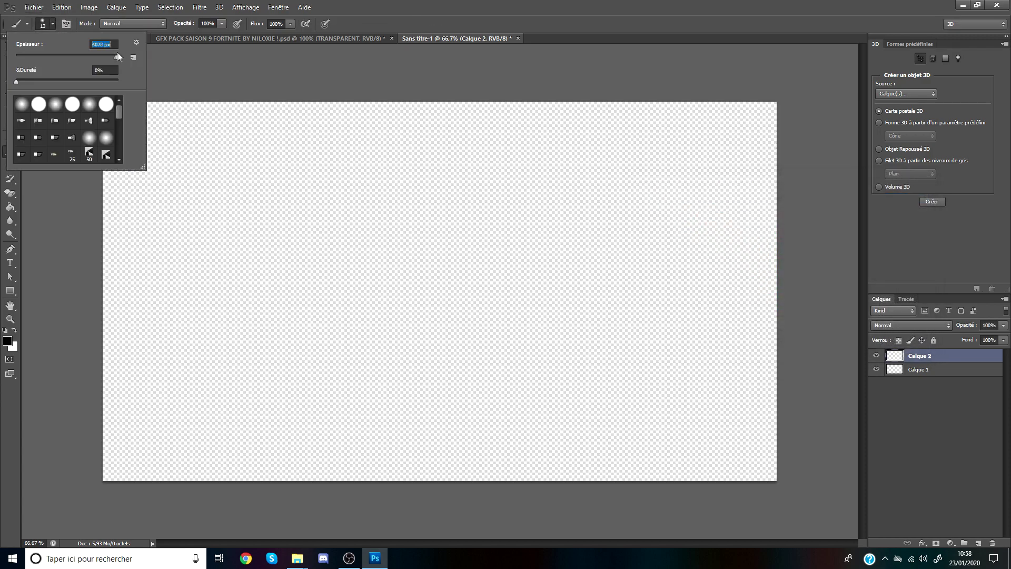
left_click_drag(116, 57, 114, 57)
left_click_drag(180, 259, 645, 307)
left_click(10, 54)
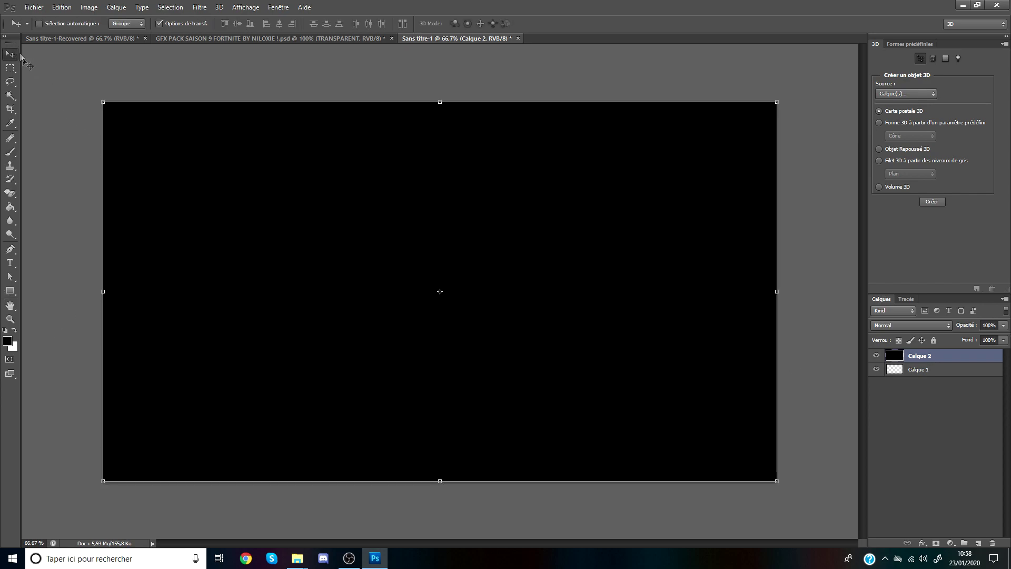
Step: Add another layer above the black one and cover it entirely in bright blue with the Brush tool
left_click(980, 543)
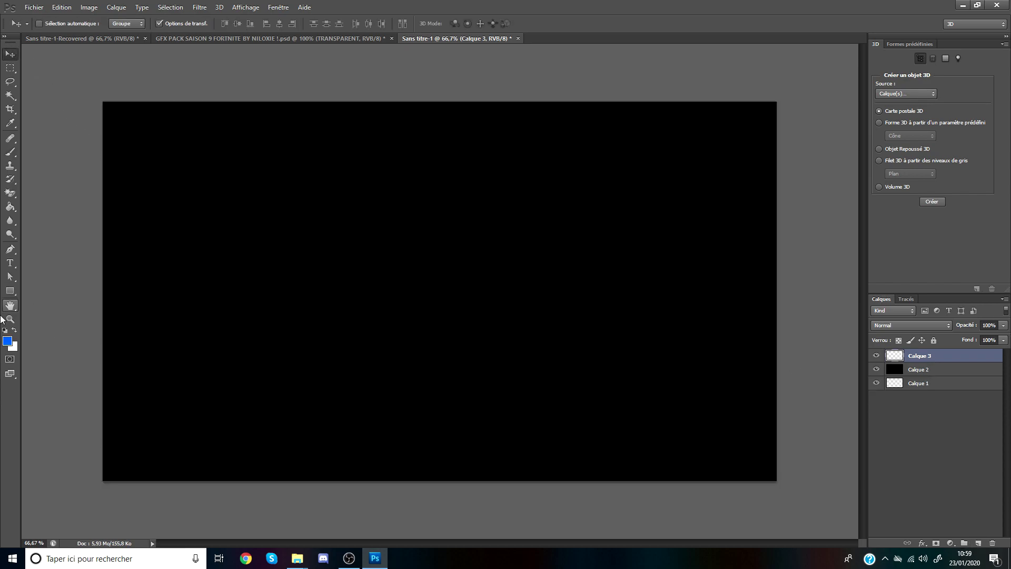
left_click(10, 152)
mouse_move(96, 293)
left_mouse_down()
mouse_move(475, 294)
mouse_move(1, 293)
left_mouse_up()
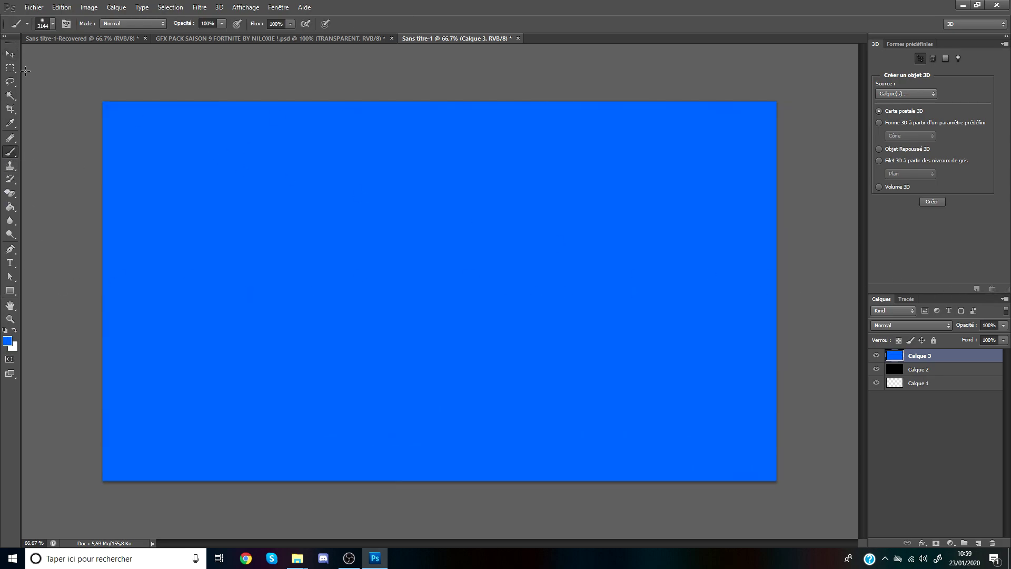
left_click(14, 57)
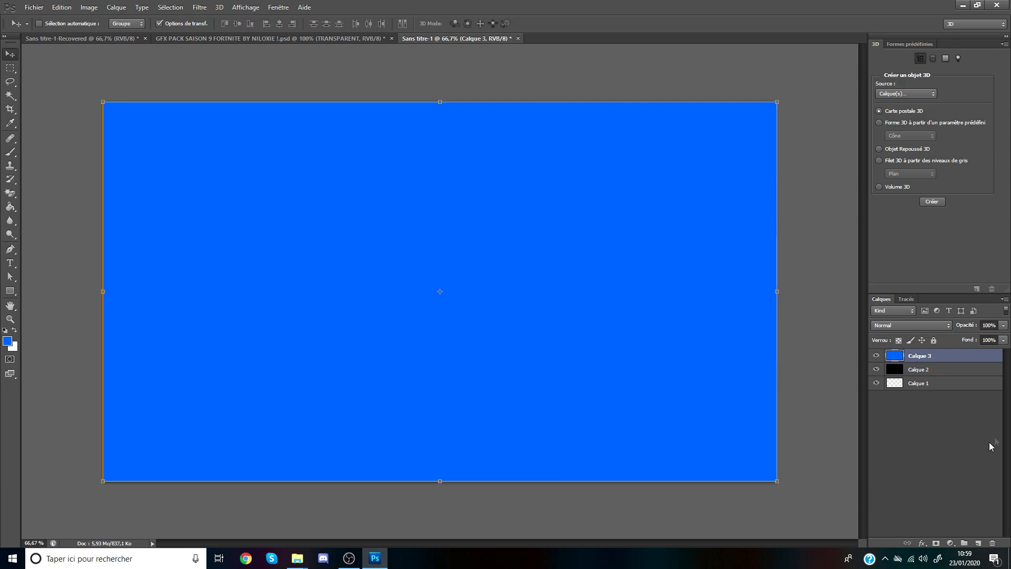
left_click(960, 374)
left_click(956, 359)
left_click(957, 371)
left_click(957, 357)
left_click(956, 374)
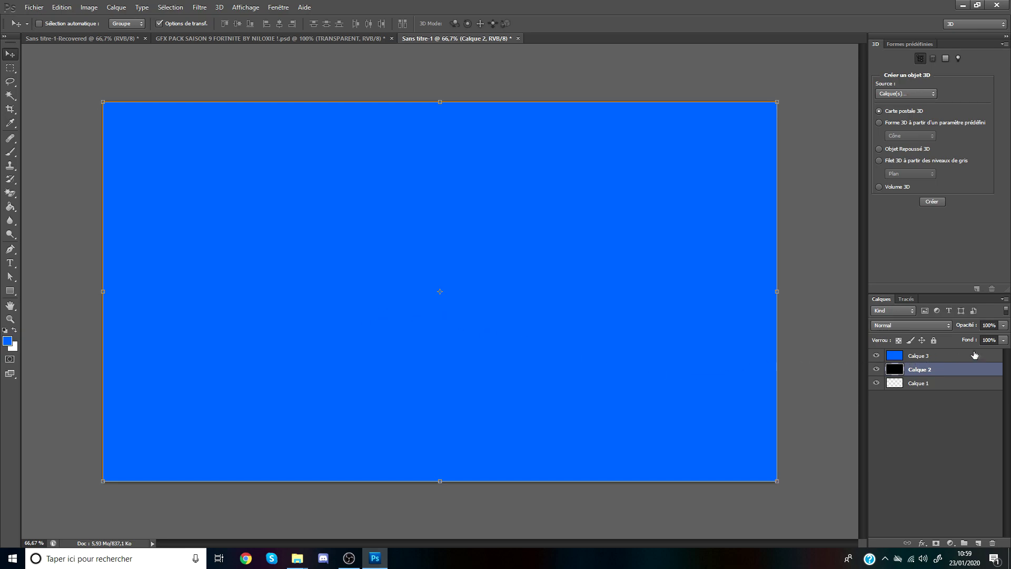
left_click(960, 359)
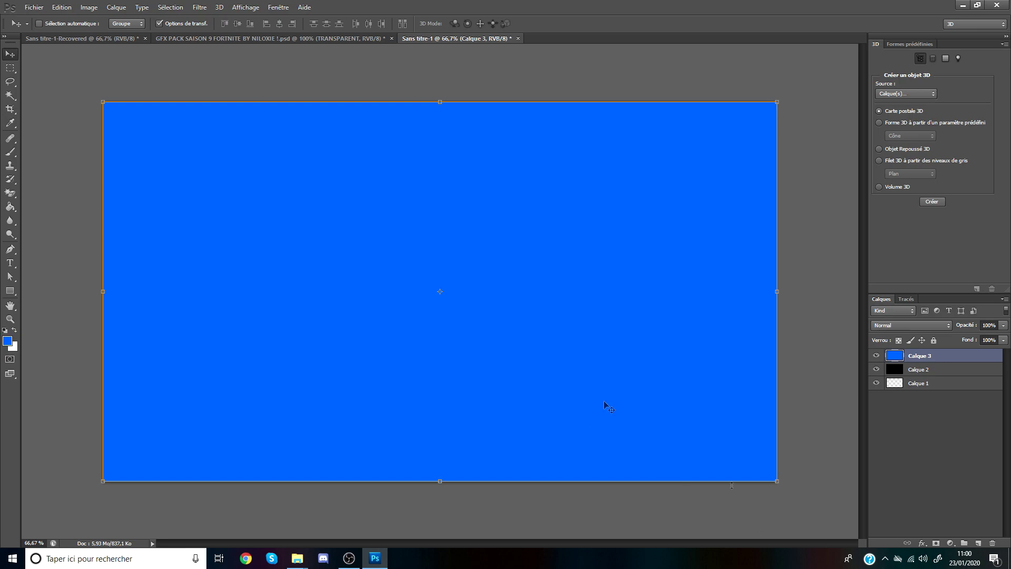
Step: Copy the TRANSPARENT layer from the GFX PACK SAISON 9 document into the untitled document, just above Calque 1
left_click(944, 388)
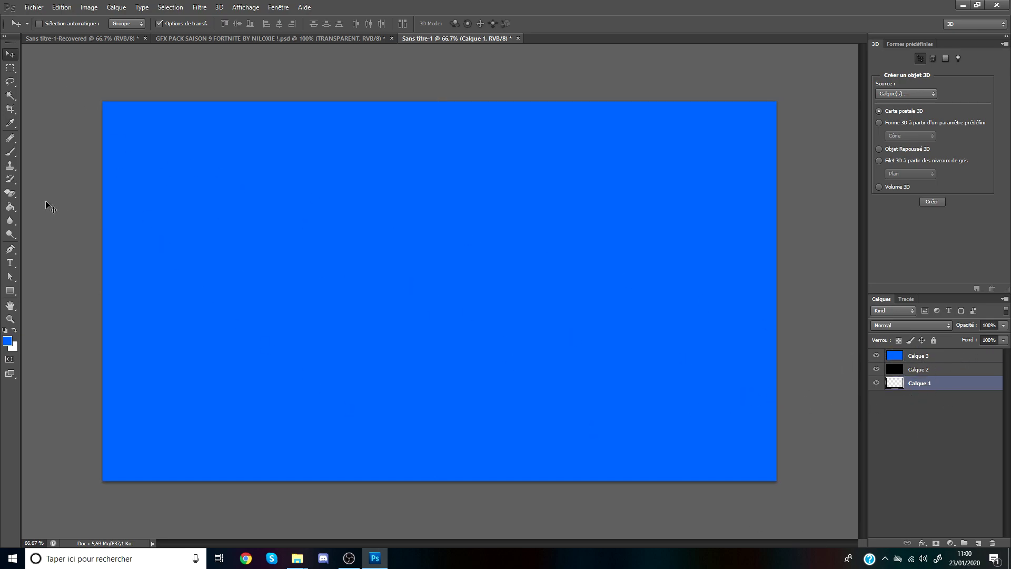
left_click(35, 8)
left_click(146, 69)
left_click(203, 40)
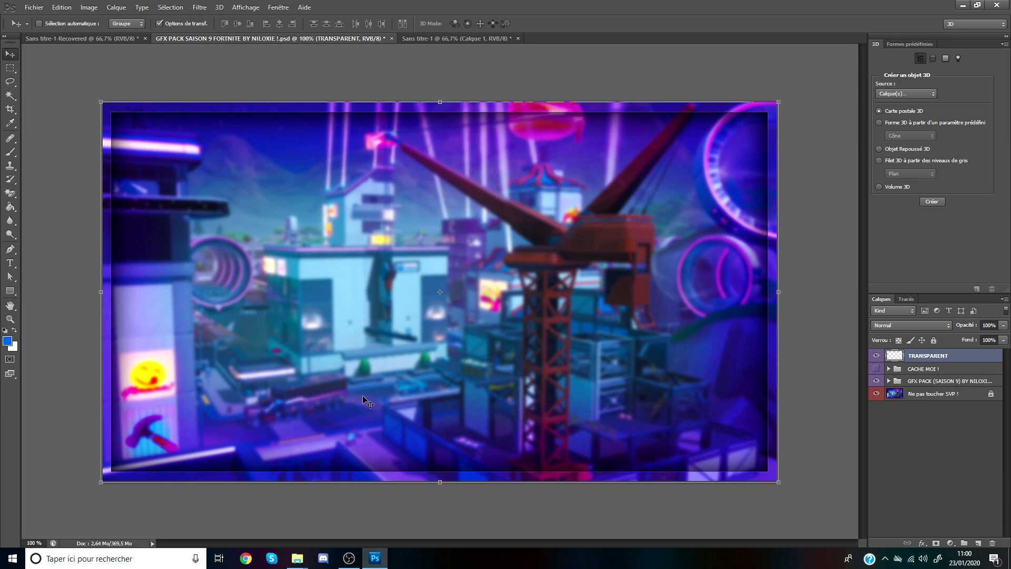
left_click_drag(350, 201, 303, 245)
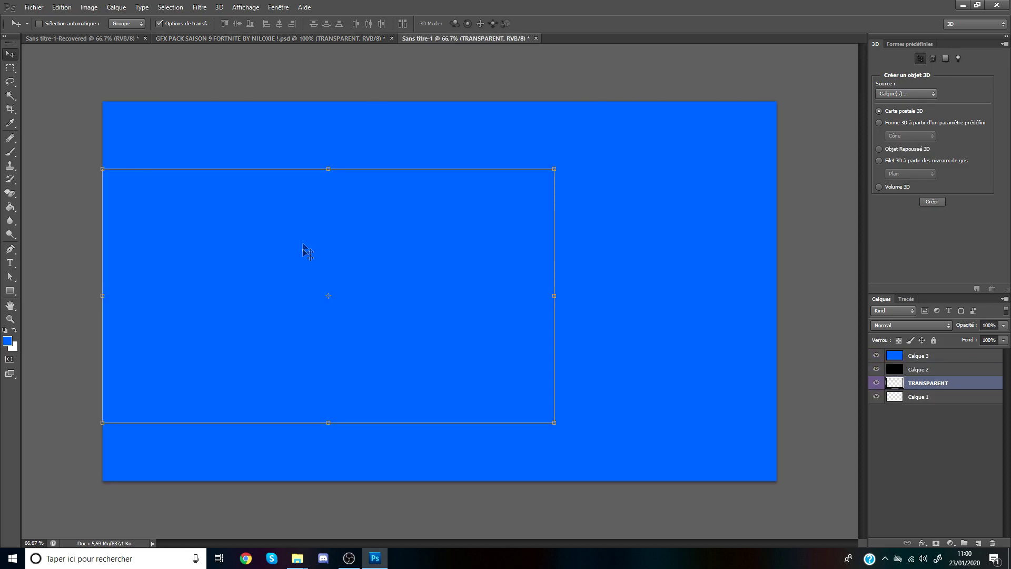
Step: Lock and unlock the TRANSPARENT layer in the GFX PACK SAISON 9 document, and return to the untitled document
left_click(342, 38)
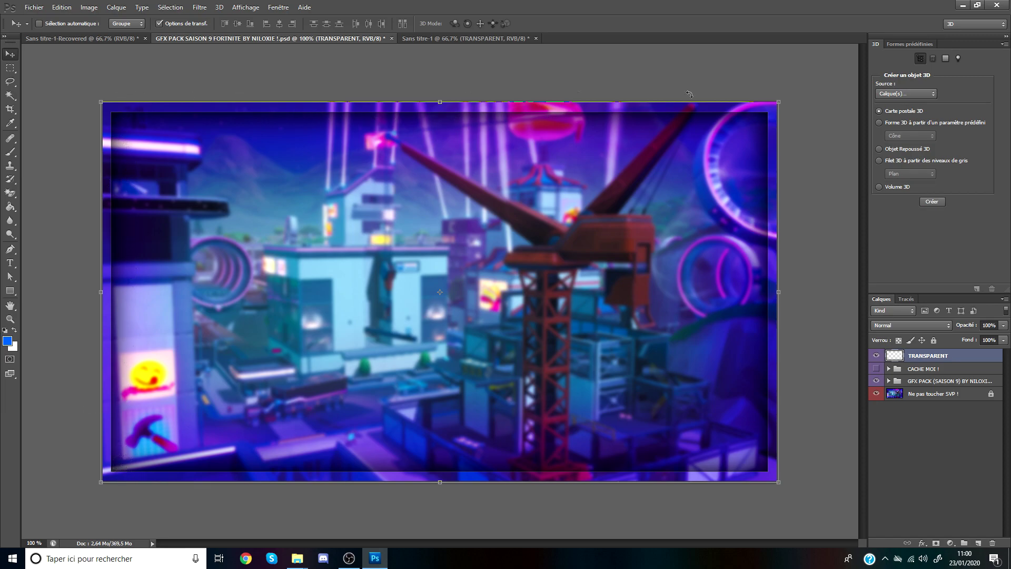
left_click(935, 339)
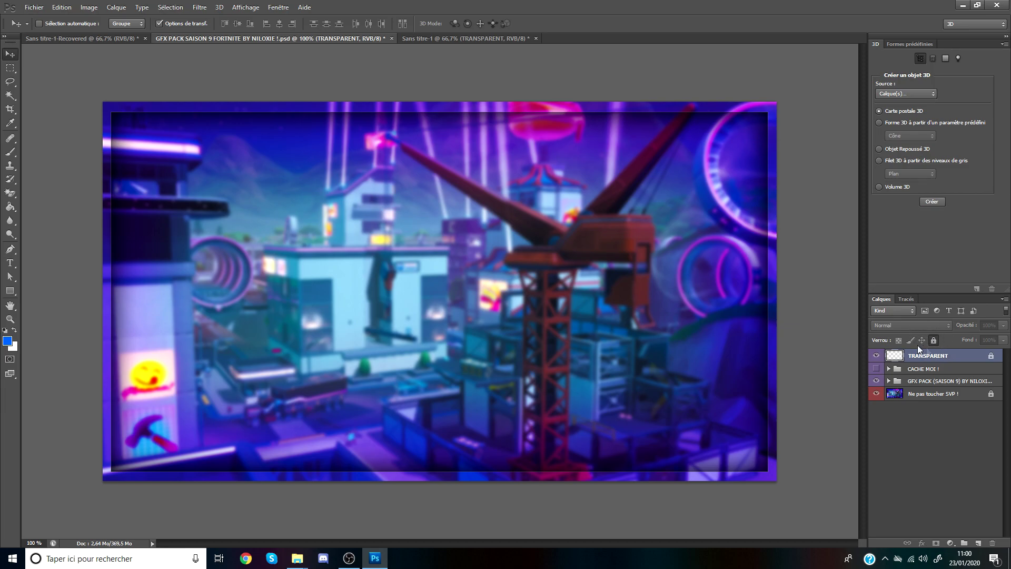
left_click(935, 340)
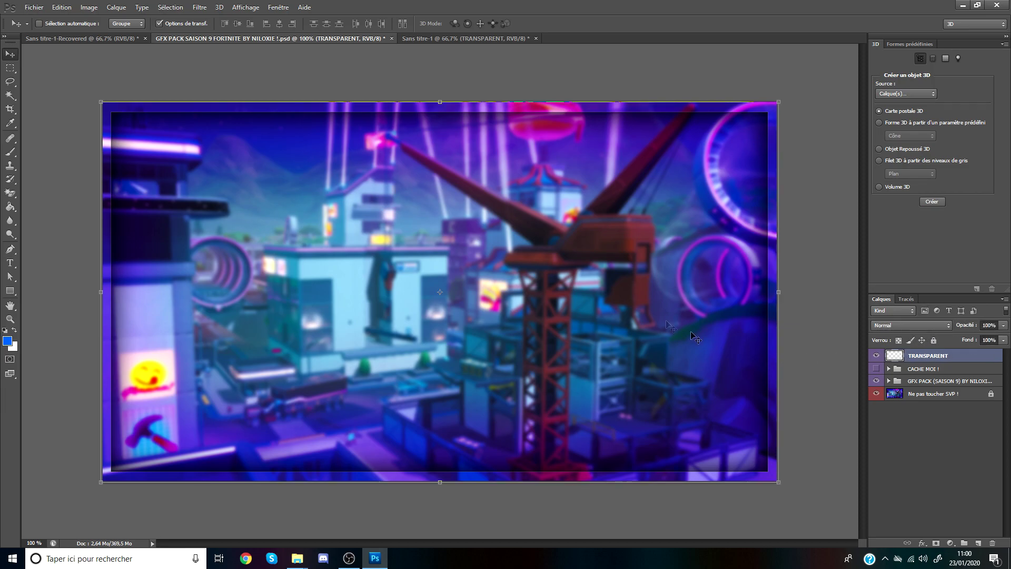
left_click_drag(372, 162, 507, 127)
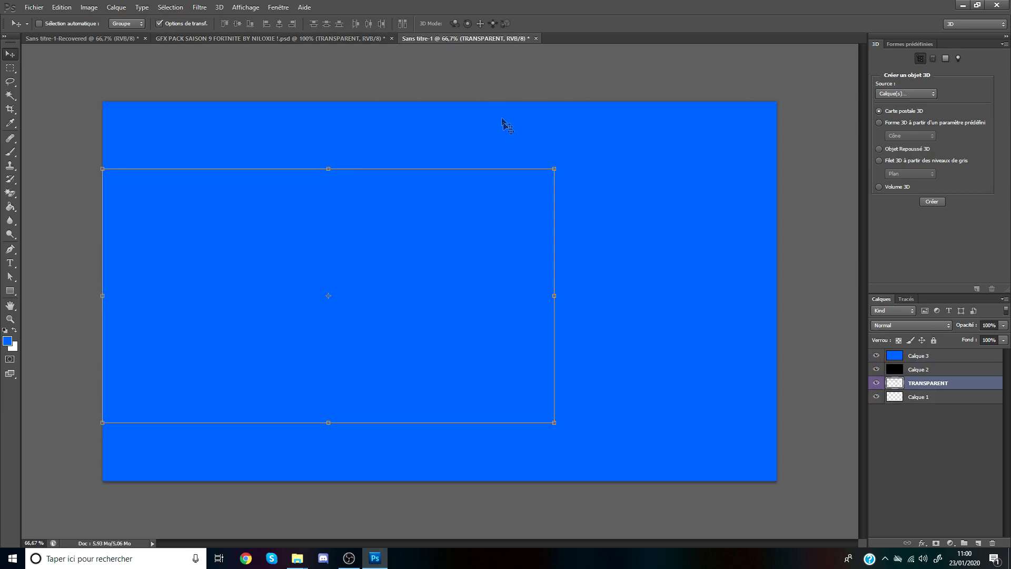
Step: Place the TRANSPARENT layer at the top of the layer stack and scale its frame to fill the whole canvas
left_click_drag(987, 386, 975, 355)
left_click_drag(406, 329, 401, 260)
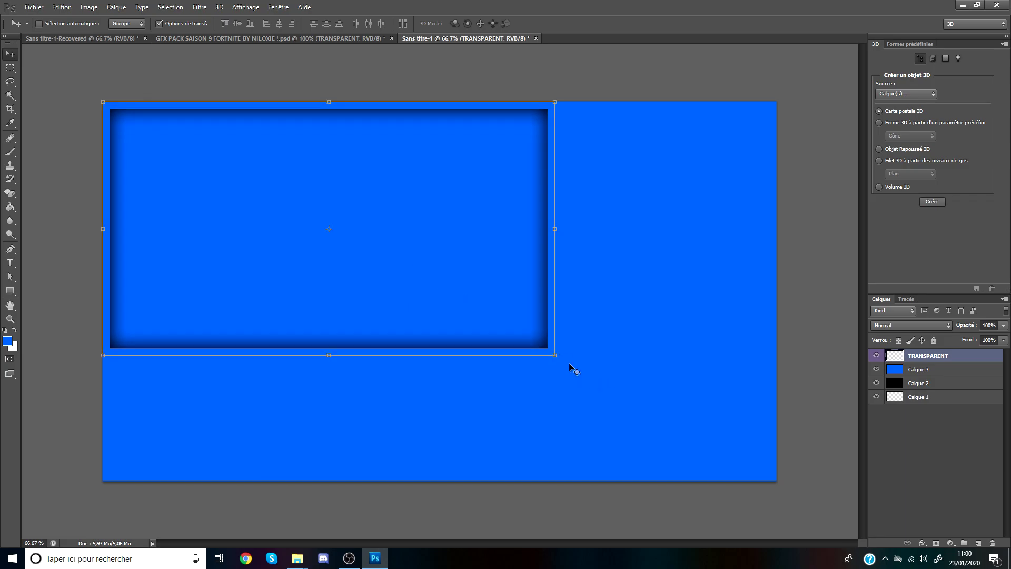
left_click_drag(558, 357, 782, 487)
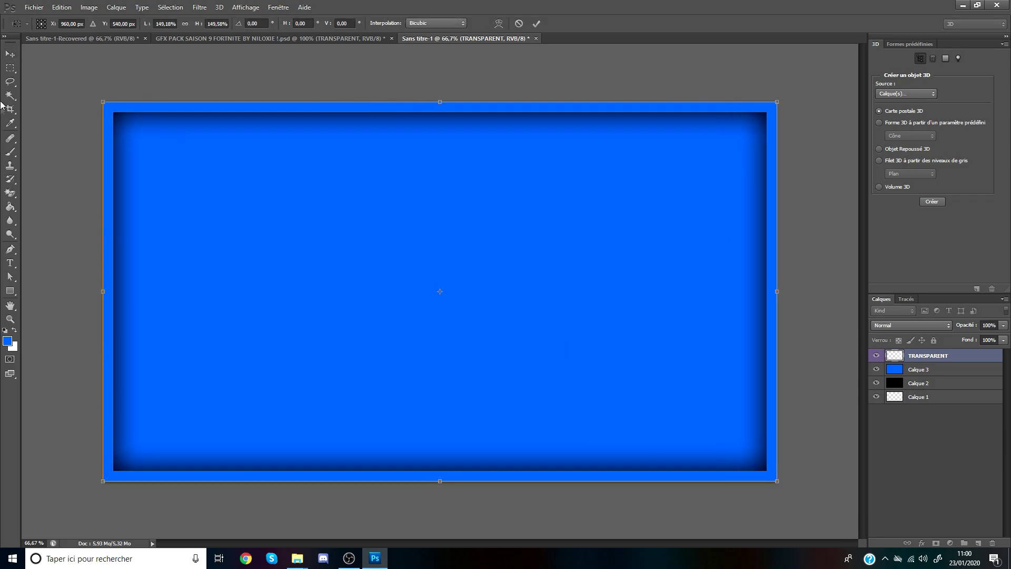
Step: Apply the frame's transformation and browse the Objets folder of PACK GFX DROW on the desktop for images to open
left_click(44, 8)
left_click(42, 29)
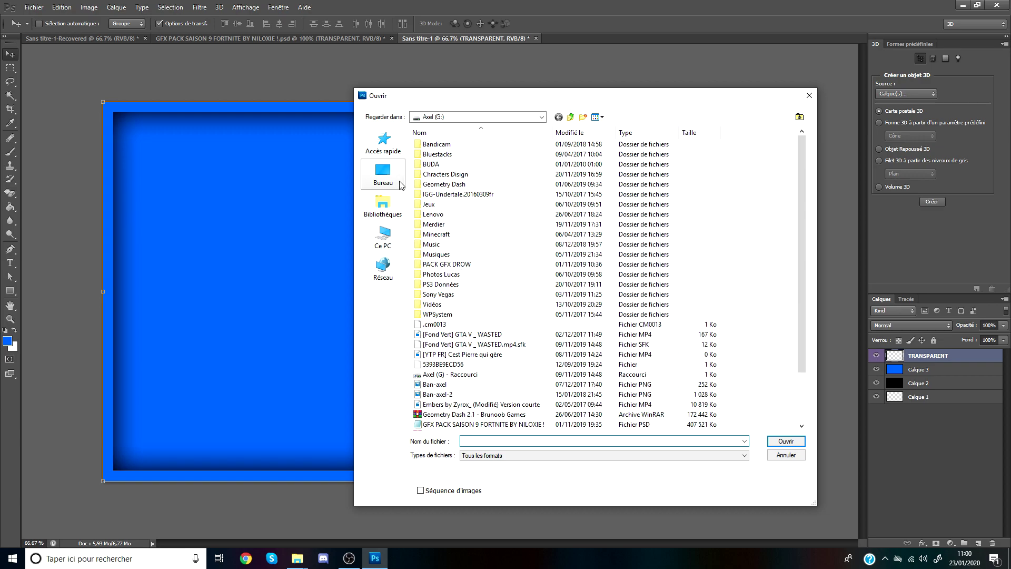
left_click(383, 174)
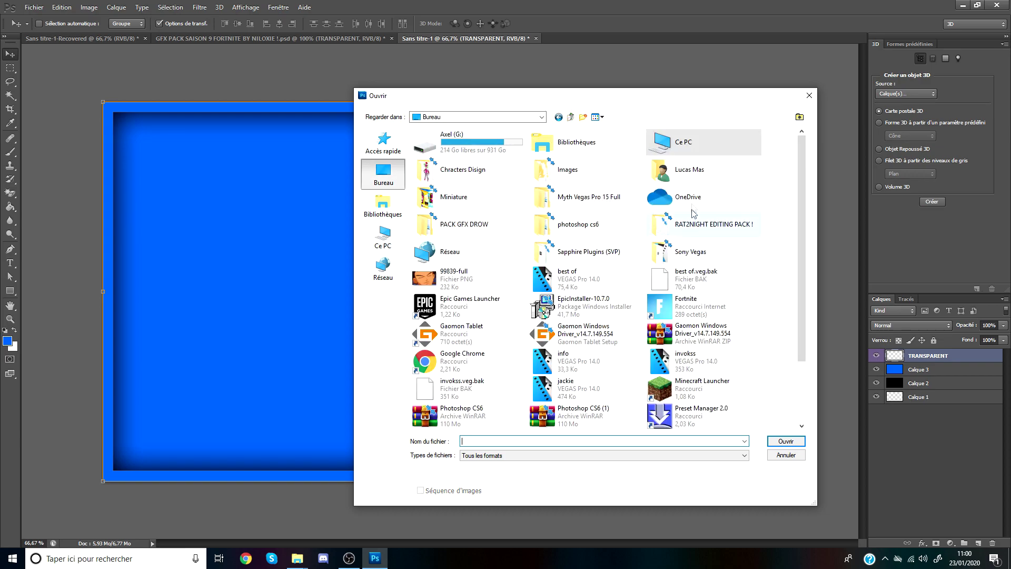
double_click(494, 224)
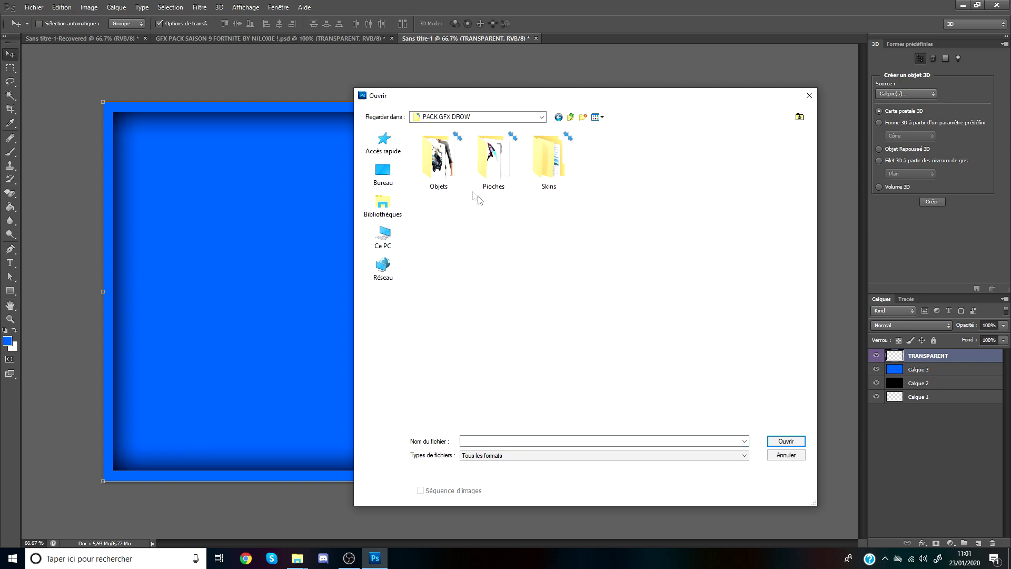
double_click(442, 194)
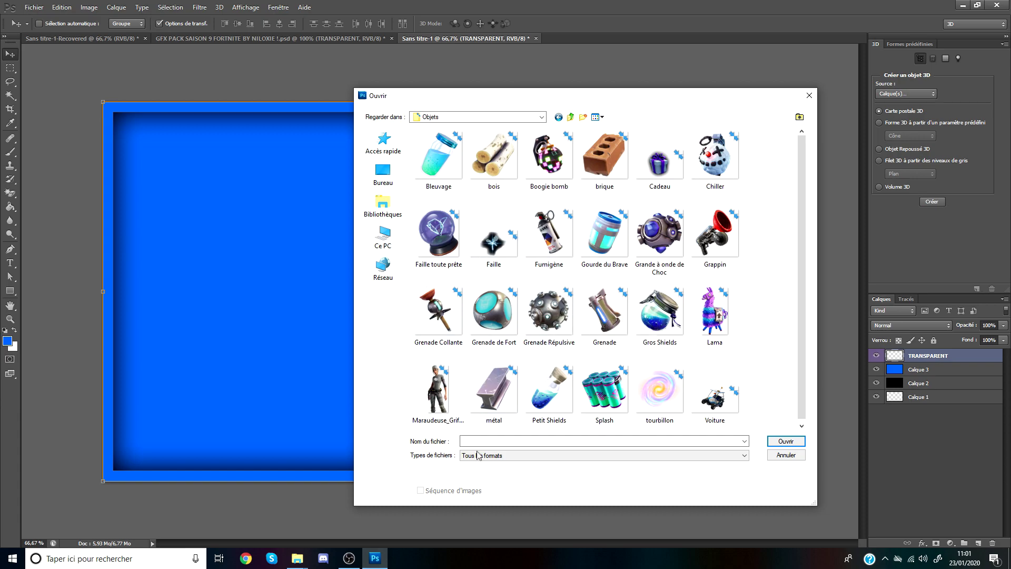
Step: Browse the pickaxe images in the Pioches folder of PACK GFX DROW
left_click(386, 178)
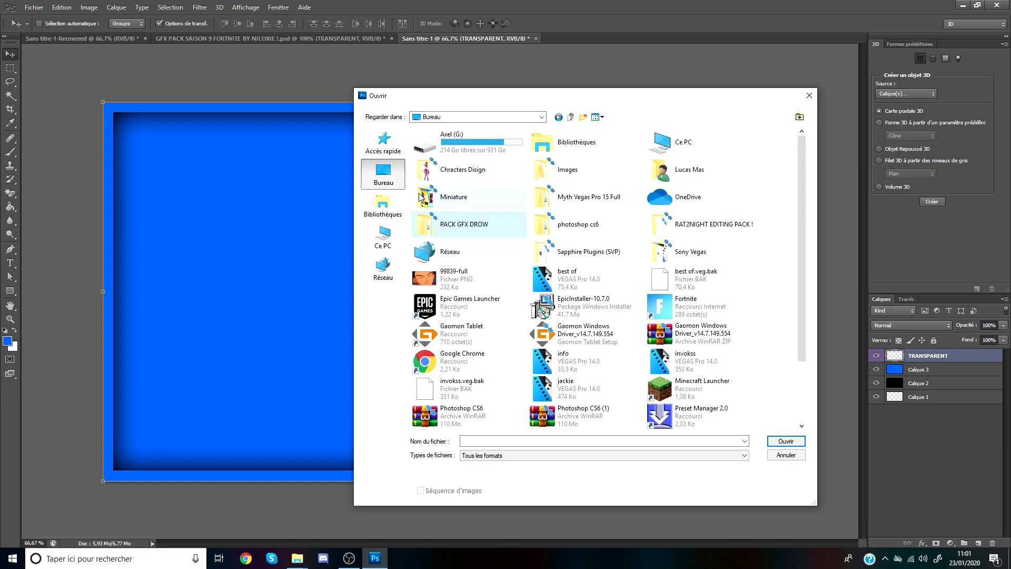
double_click(468, 224)
double_click(491, 153)
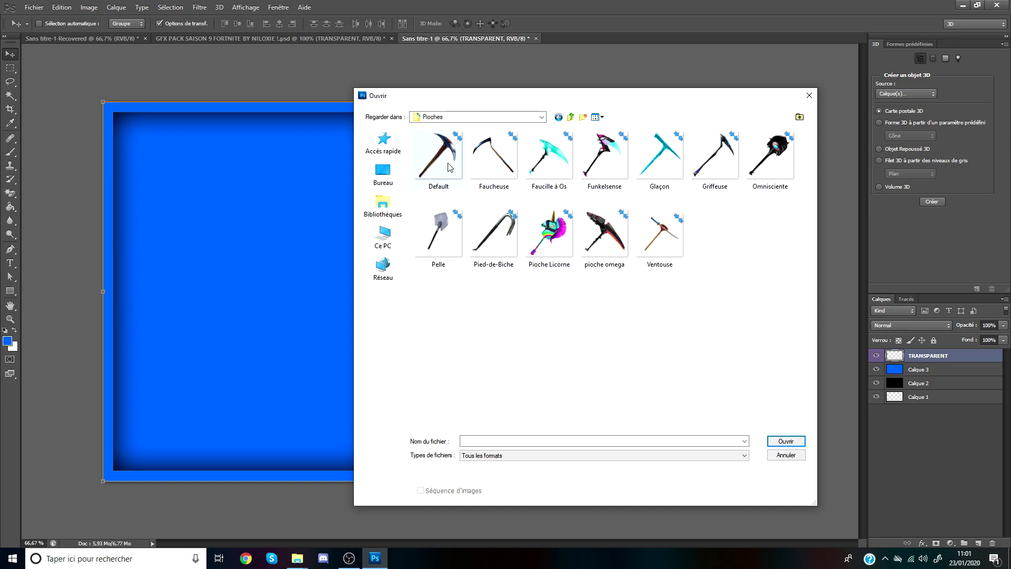
Step: Look through the character images in the Beach Bomber folder under Skins in PACK GFX DROW
left_click(395, 185)
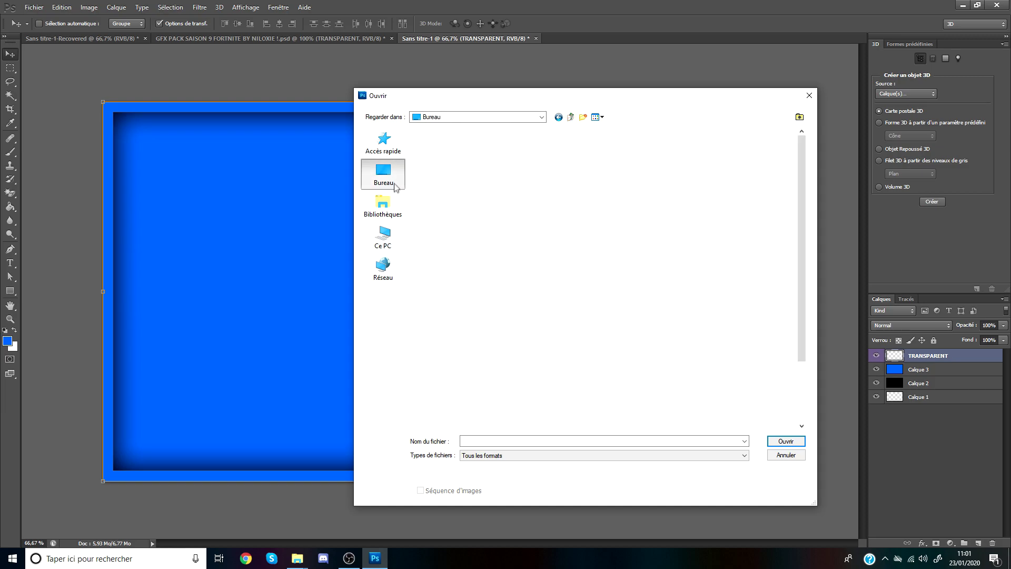
double_click(474, 219)
double_click(567, 172)
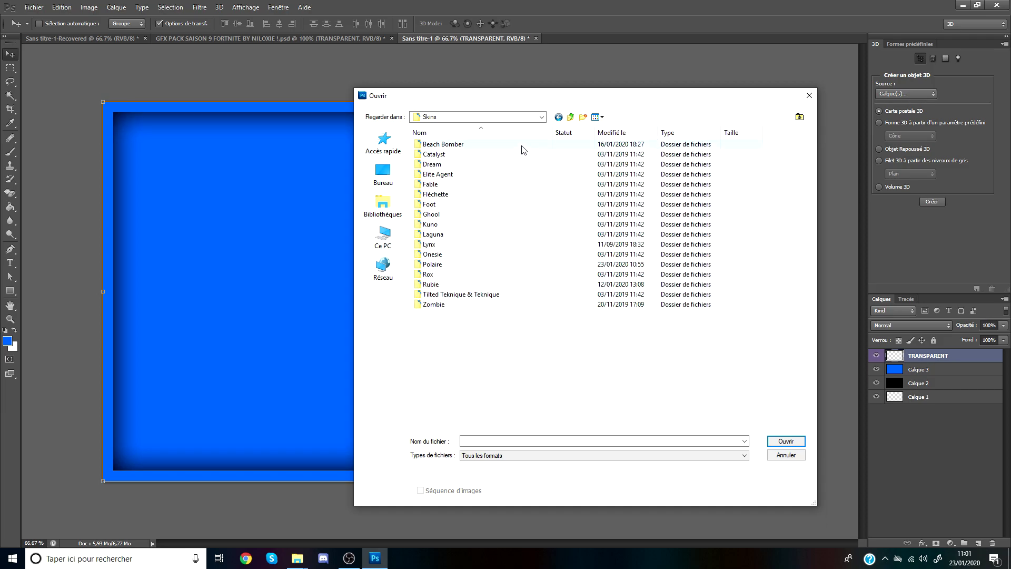
double_click(454, 145)
scroll(567, 289, "down", 2)
scroll(568, 290, "up", 2)
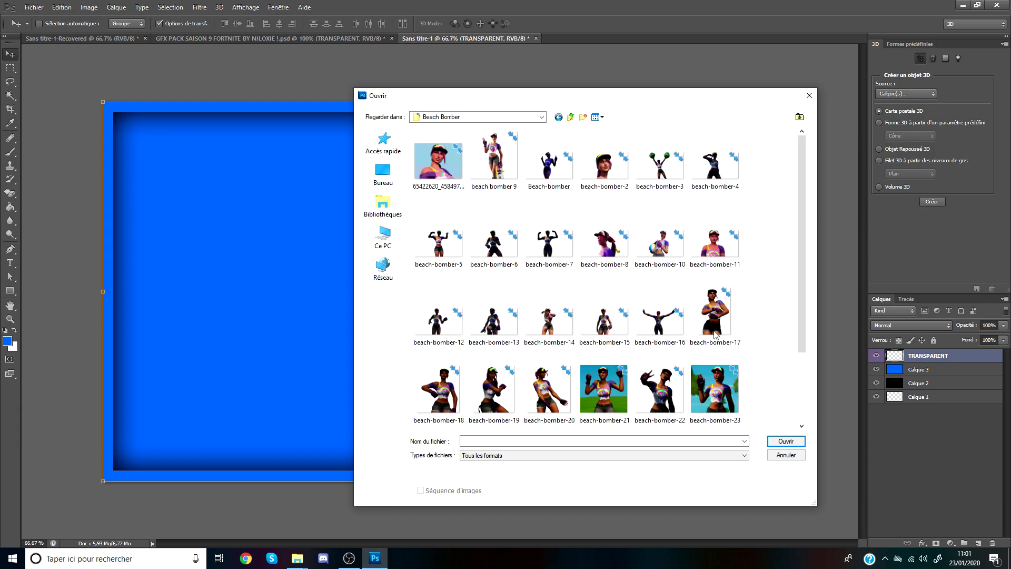
scroll(634, 353, "down", 3)
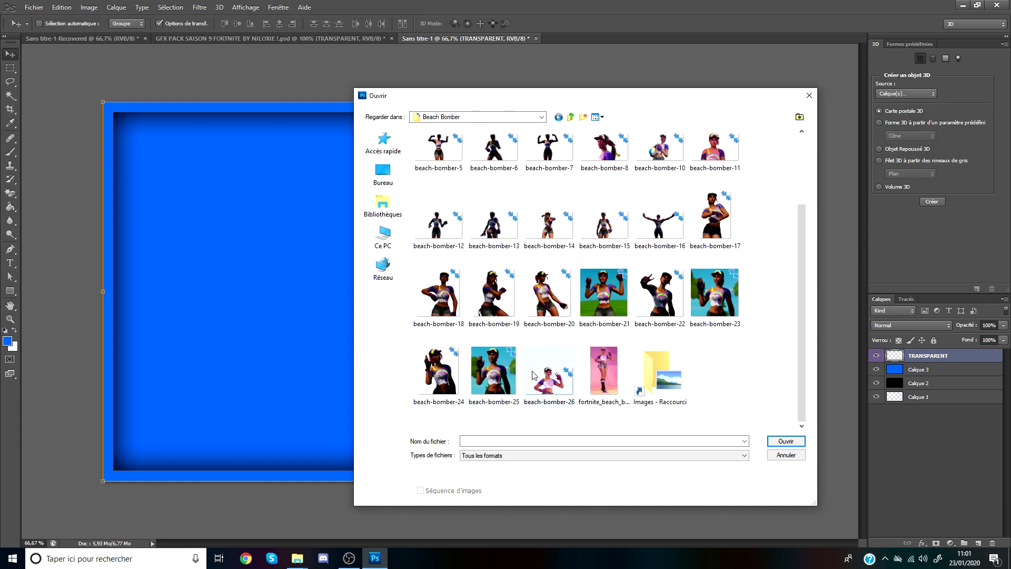
scroll(527, 375, "up", 3)
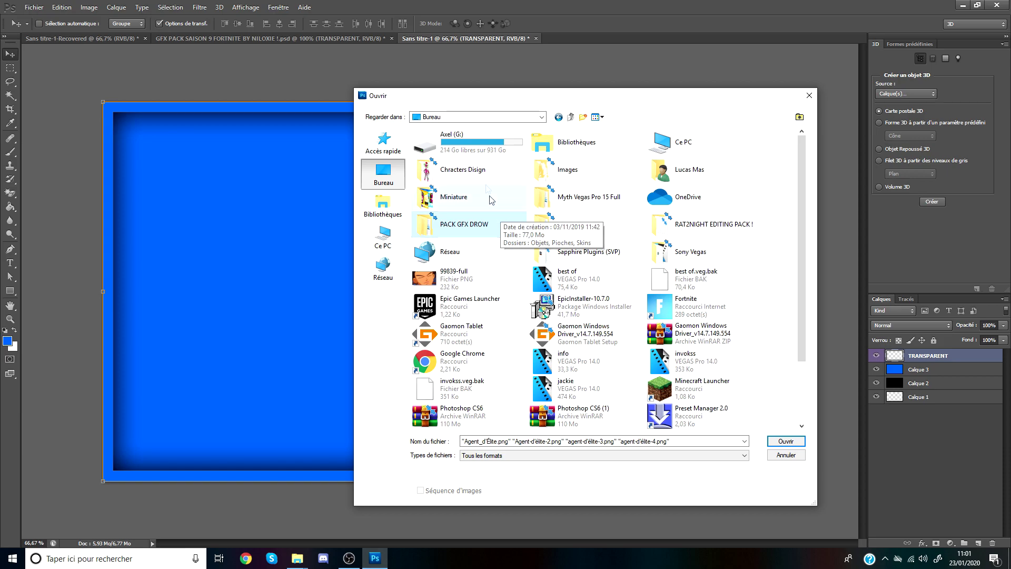
Step: Browse the character drawings in the Chracters Disign folder on the desktop
double_click(459, 169)
scroll(506, 257, "down", 2)
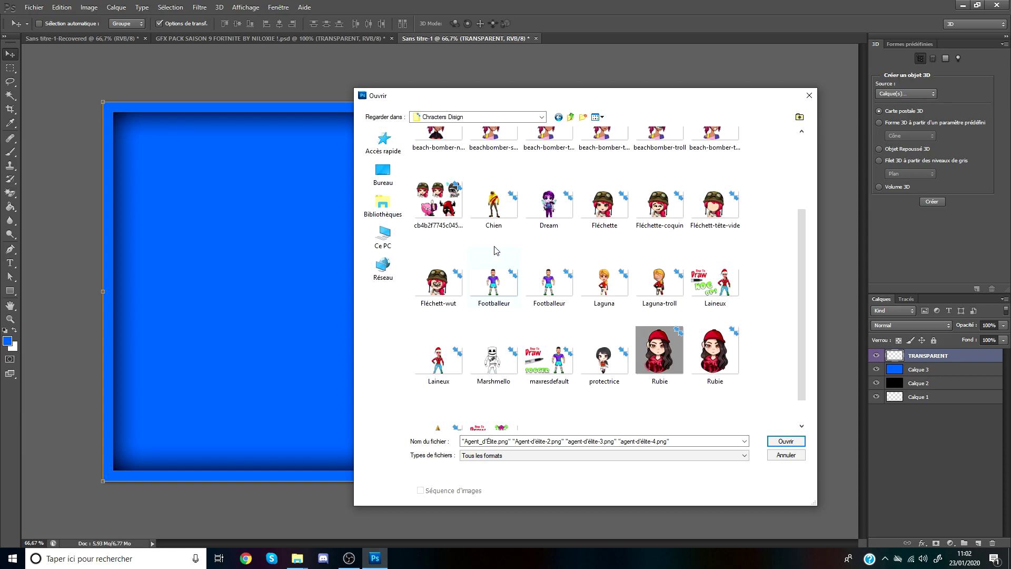
scroll(464, 407, "up", 1)
scroll(460, 404, "up", 1)
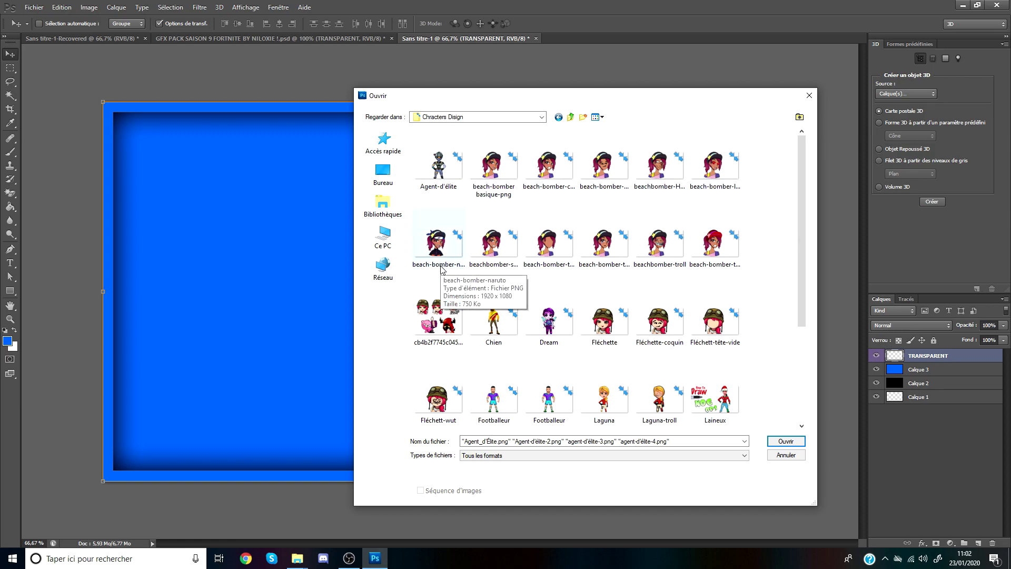
Step: Open beach-bomber-26.png from the Beach Bomber folder under Skins in PACK GFX DROW
left_click(383, 174)
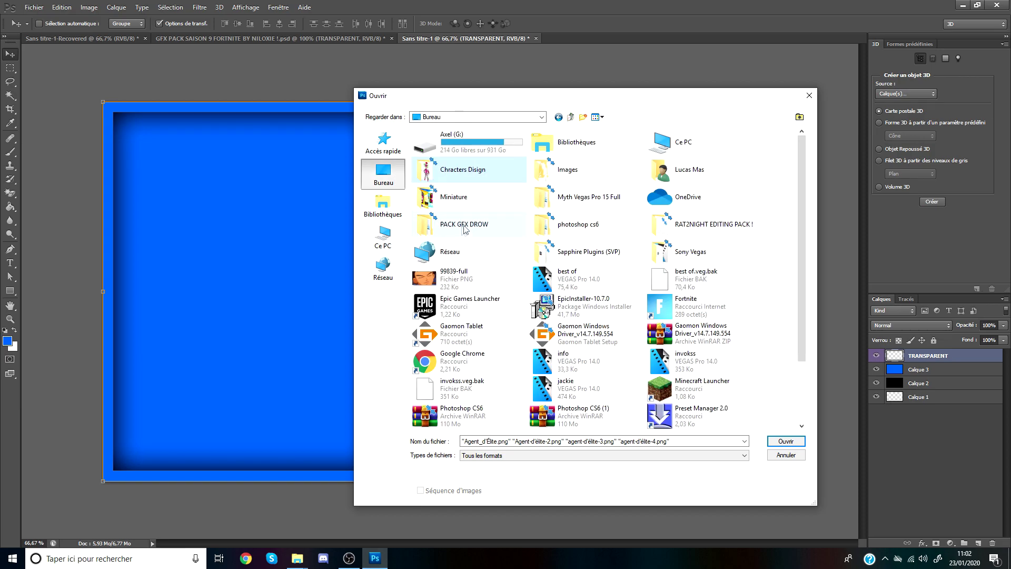
double_click(474, 220)
double_click(564, 160)
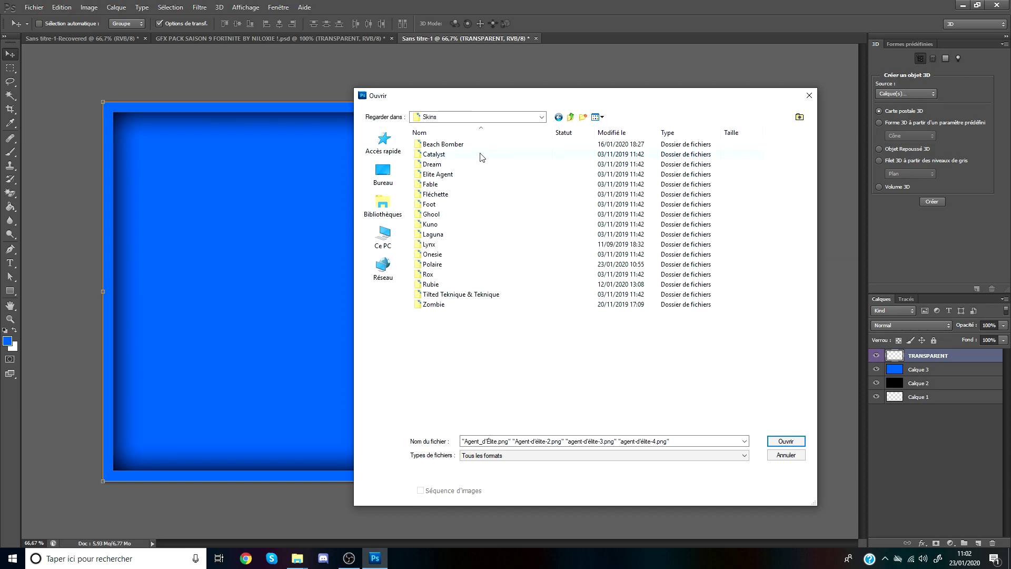
double_click(477, 150)
scroll(522, 358, "down", 3)
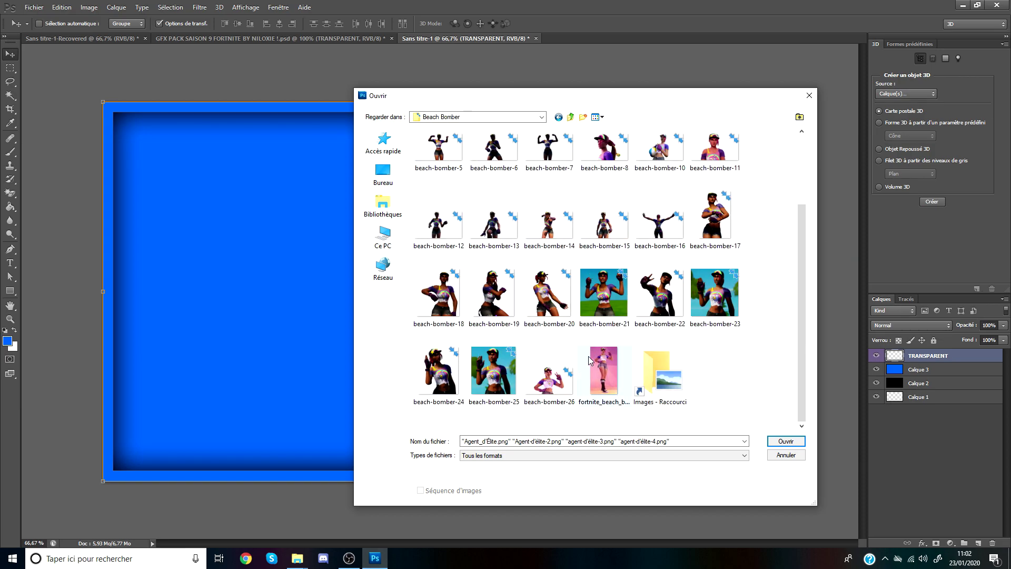
double_click(552, 389)
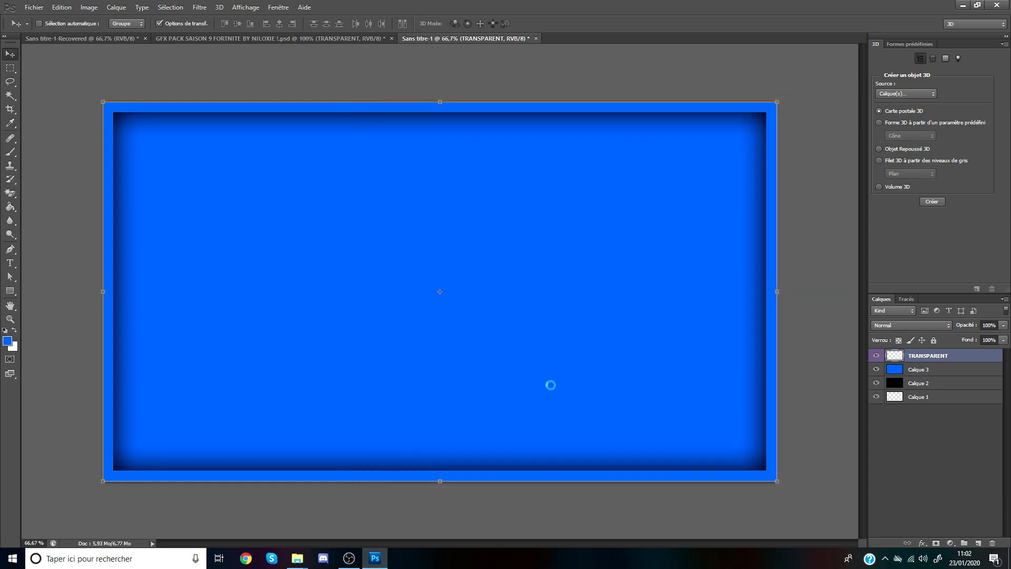
left_click_drag(506, 291, 475, 181)
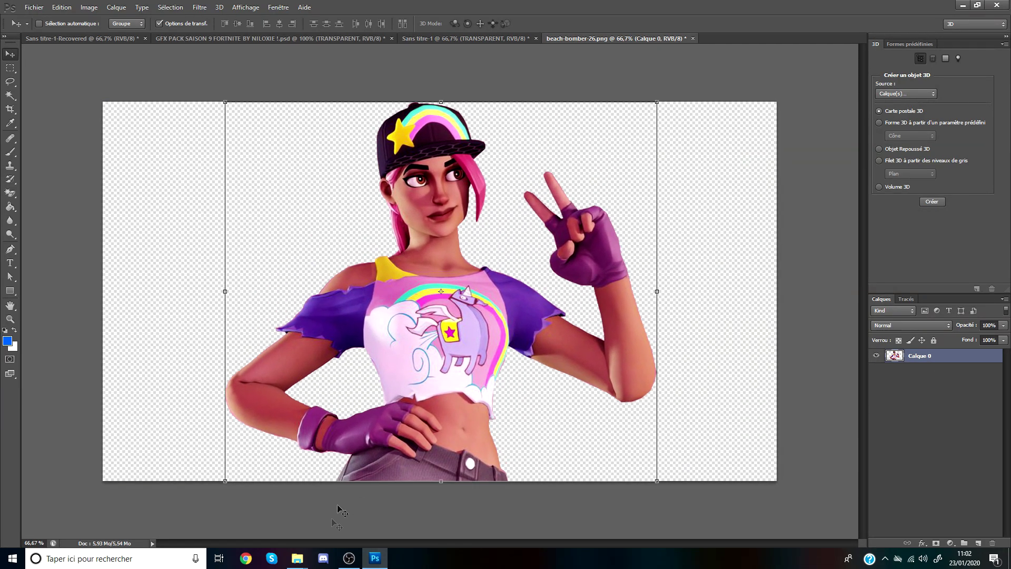
Step: Switch to Chrome and search Google Images for "fortnite beach bomber thumbnail"
left_click(246, 558)
left_click(141, 9)
left_click(122, 9)
type("f")
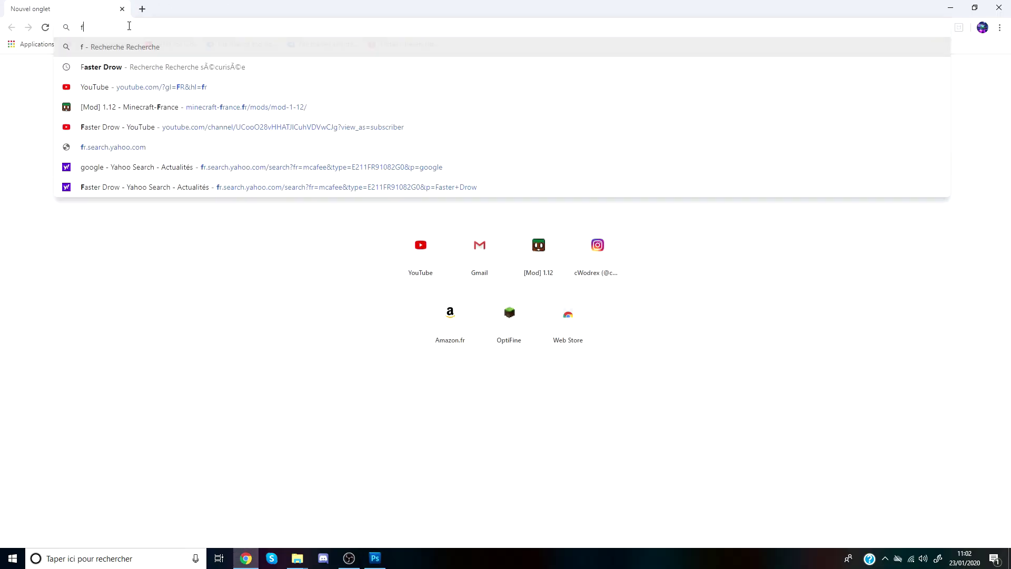
type("ortnite ")
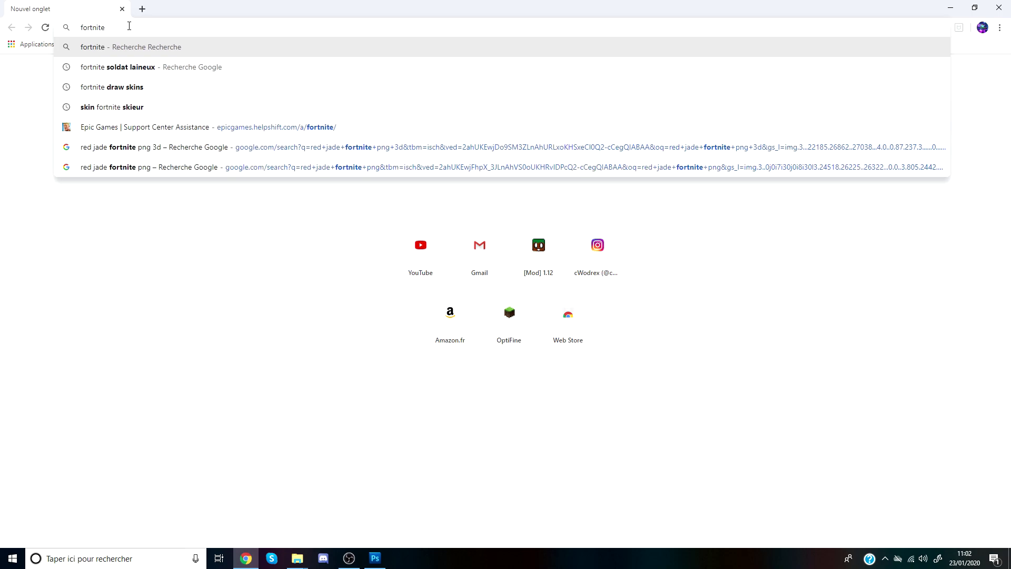
type("beach bomber")
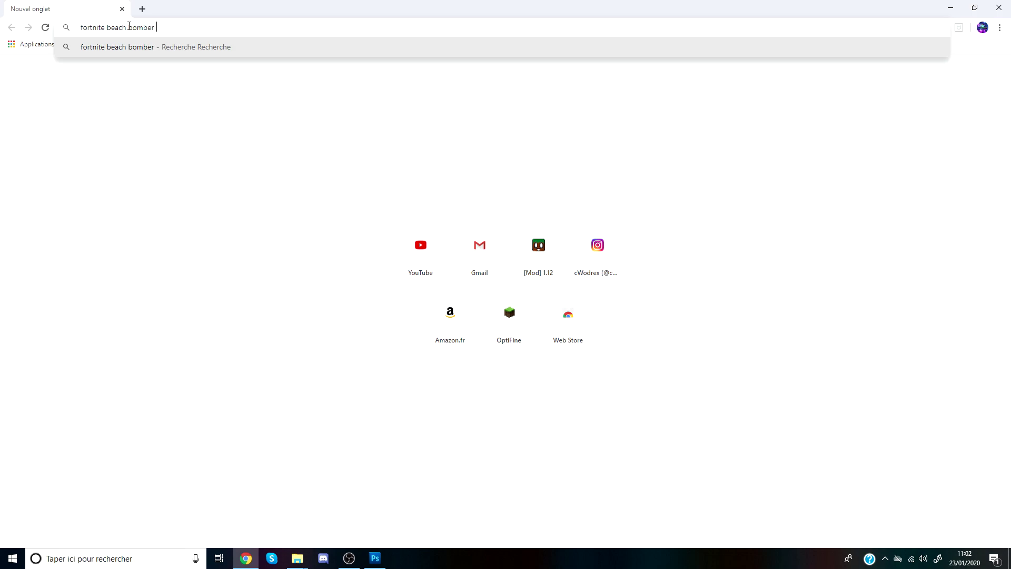
type(" thumbnail")
key("Return")
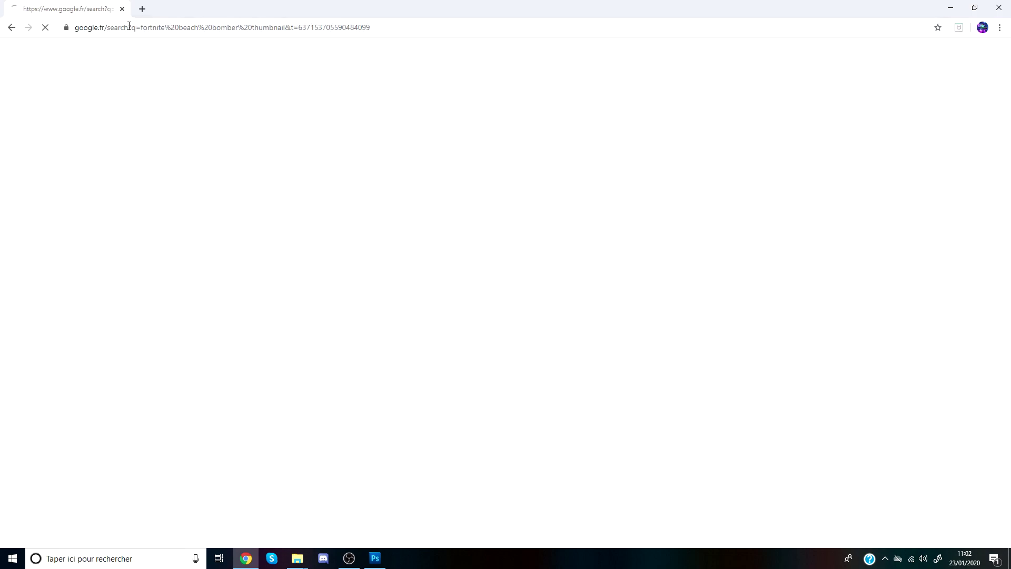
left_click(144, 90)
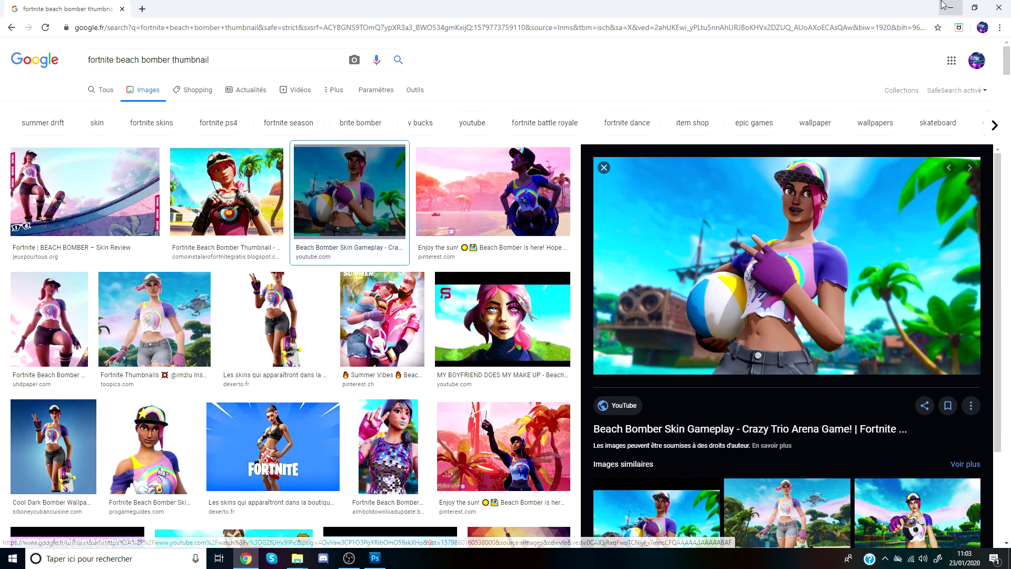
right_click(796, 272)
left_click(827, 356)
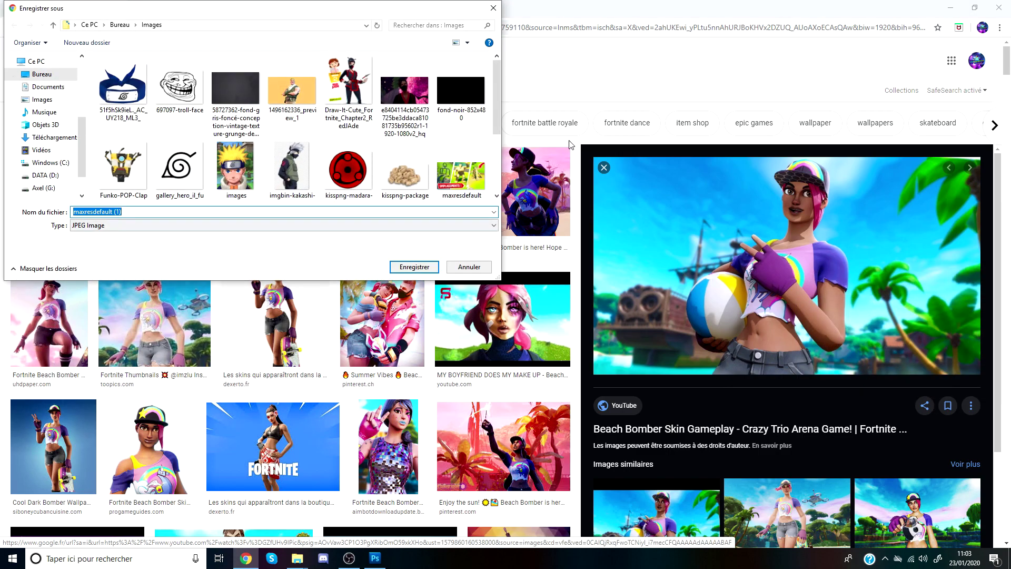
left_click(493, 8)
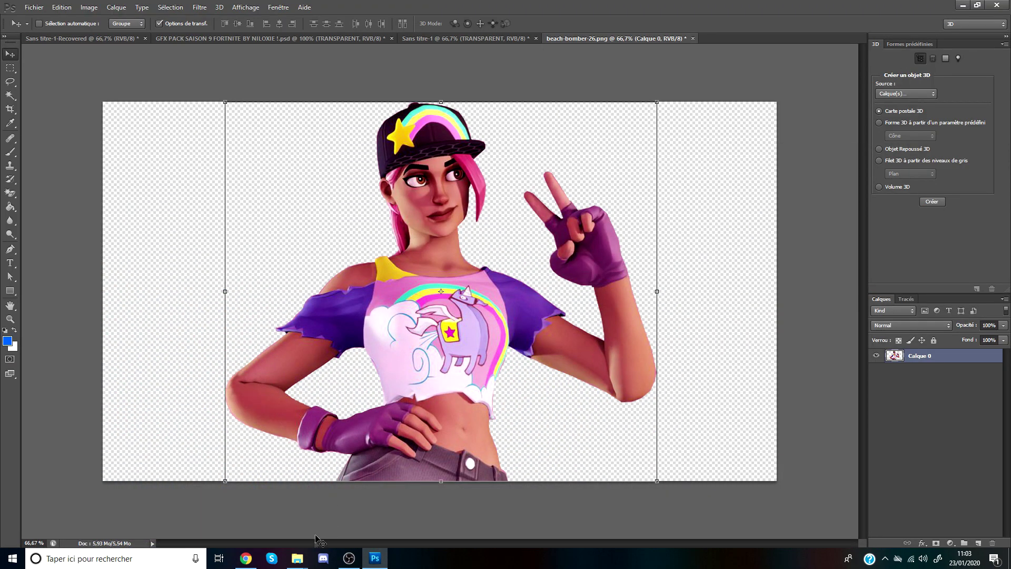
Step: Open the Beach Bomber skins folder of PACK GFX DROW in File Explorer and preview beach-bomber-10.png
mouse_move(298, 558)
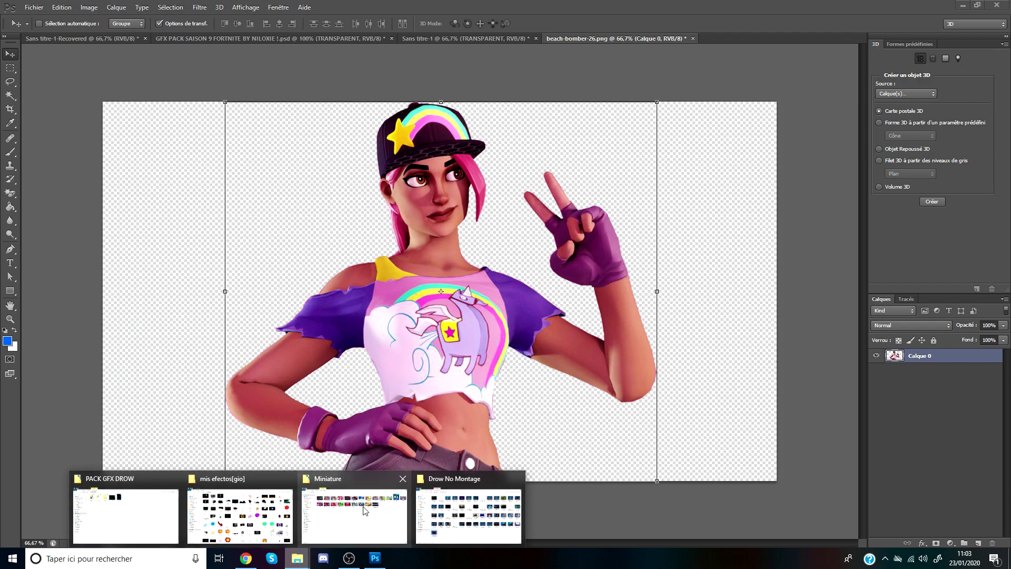
left_click(131, 511)
double_click(416, 338)
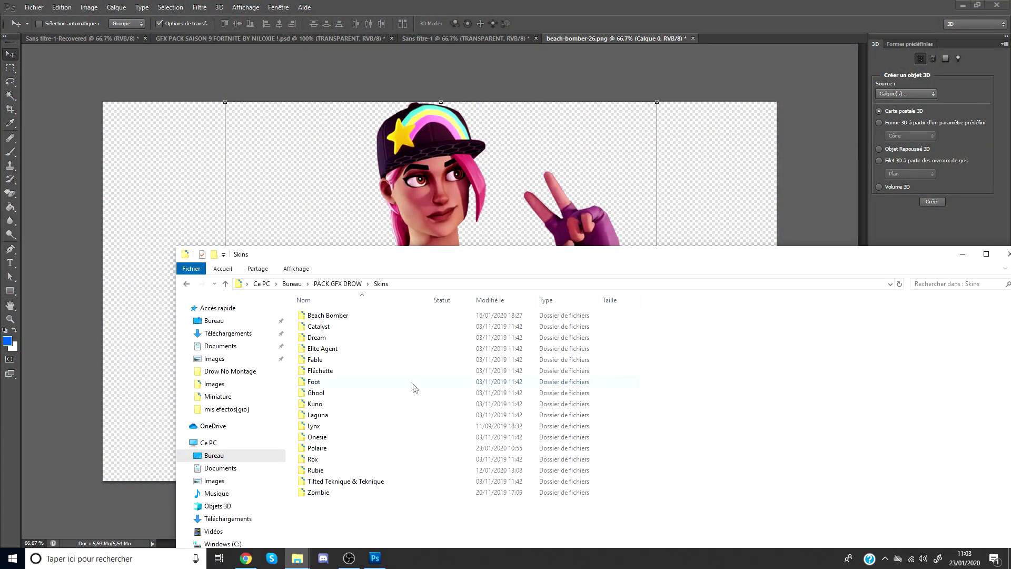
double_click(357, 318)
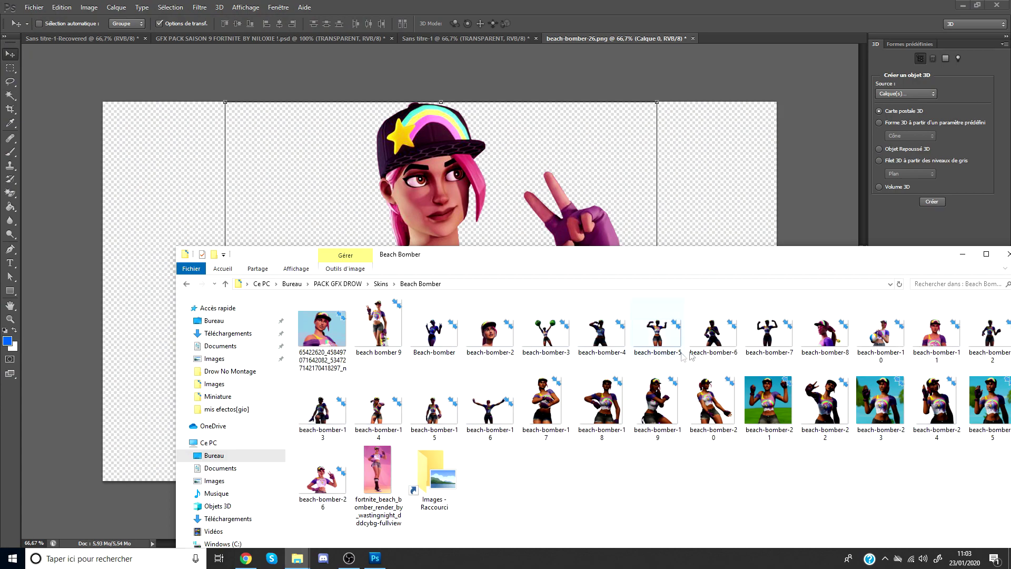
left_click_drag(860, 255, 751, 226)
double_click(792, 313)
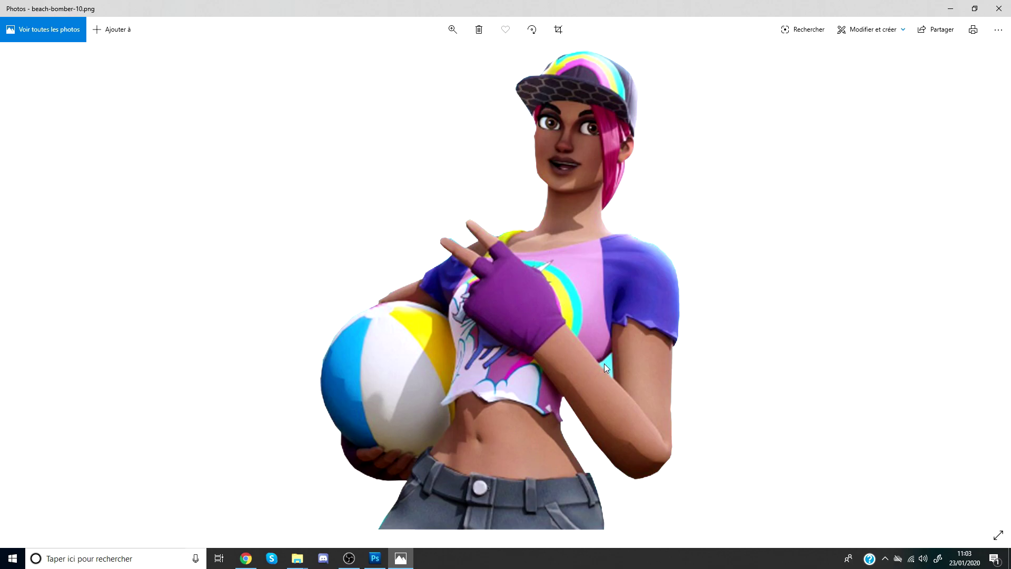
left_click(999, 9)
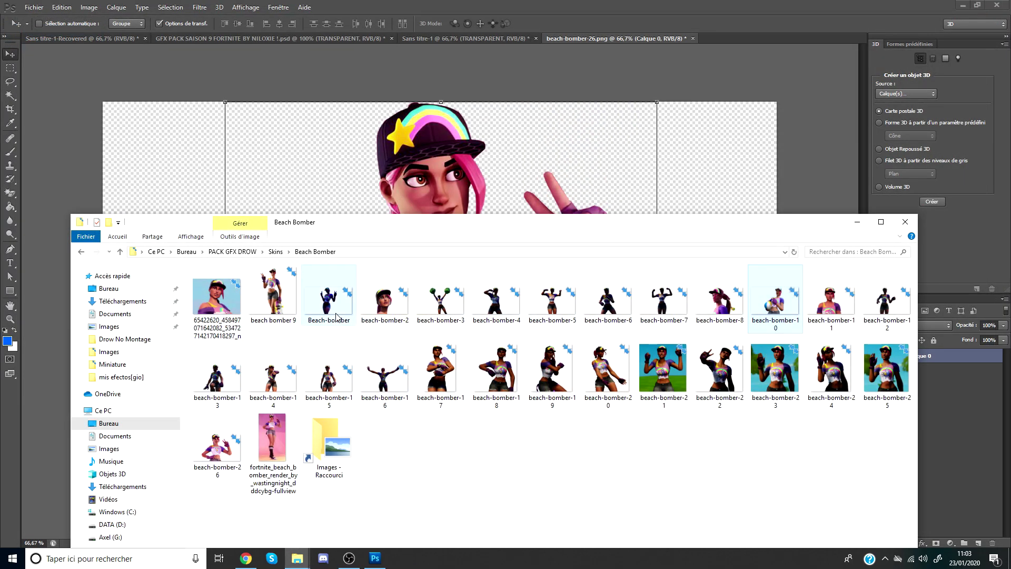
Step: Preview beach-bomber-13, the images following it and beach-bomber-22, and return to Photoshop
double_click(232, 376)
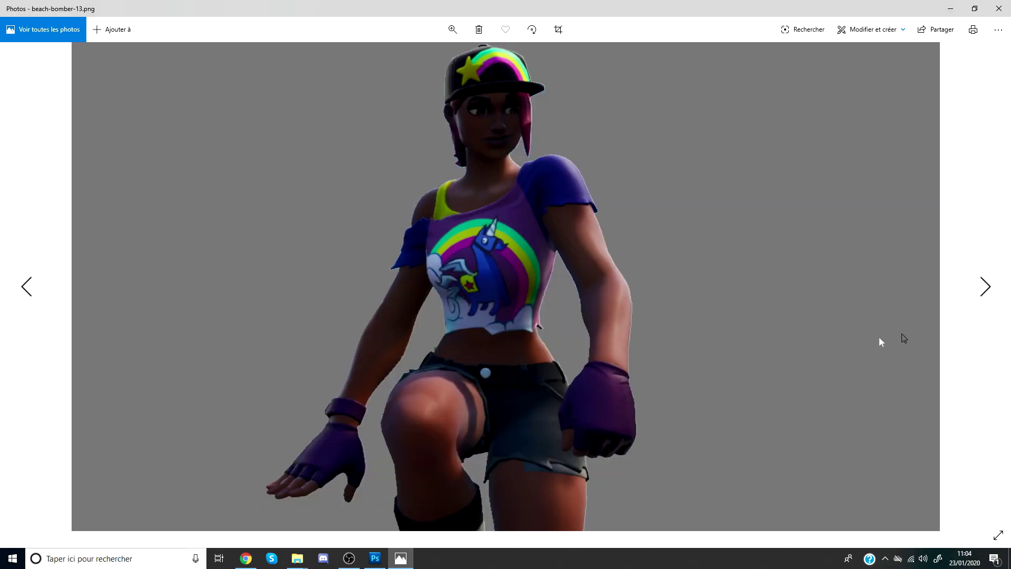
left_click(1007, 299)
left_click(1008, 299)
left_click(1008, 299)
left_click(999, 8)
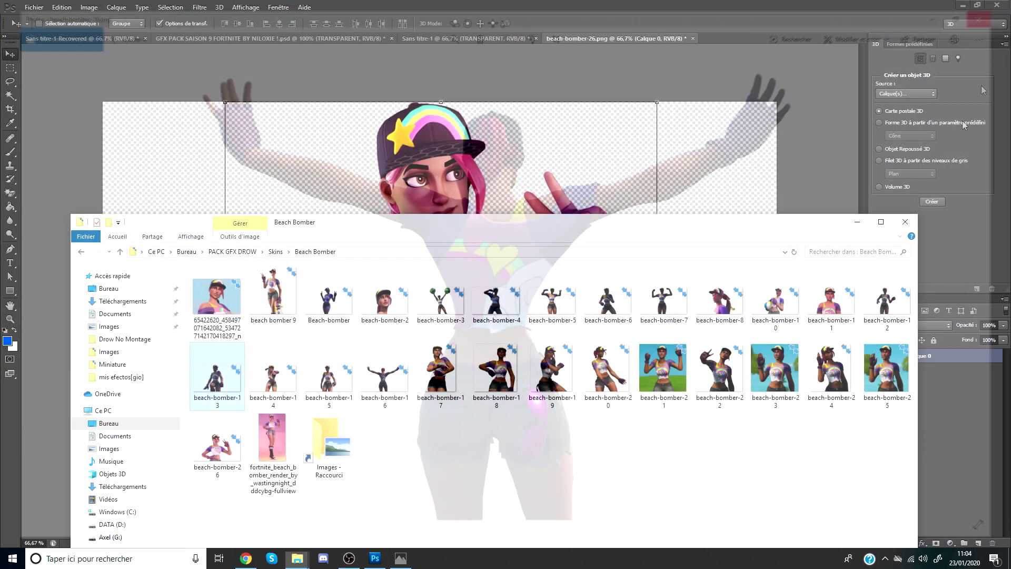
double_click(723, 389)
left_click(999, 8)
left_click(677, 155)
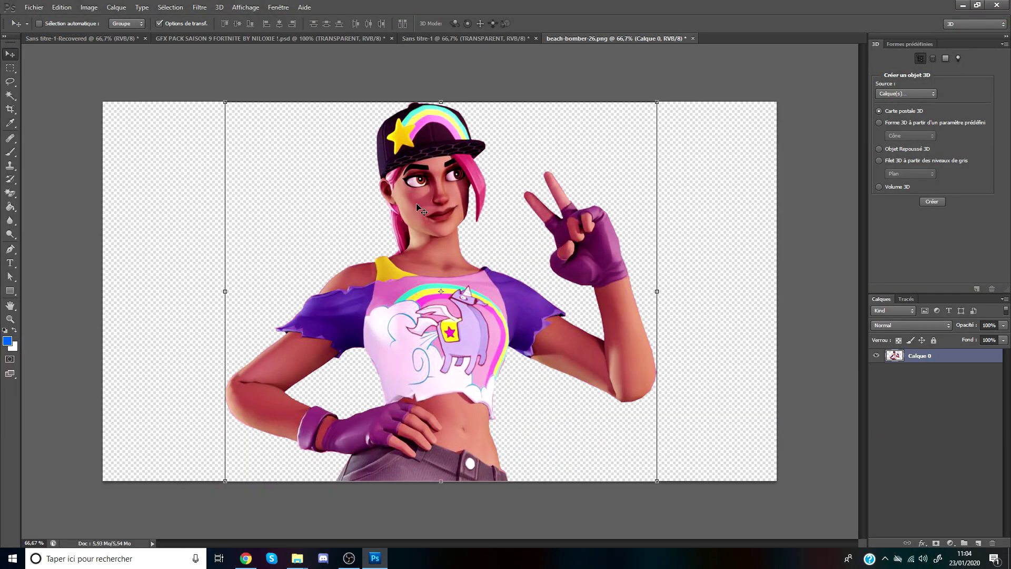
Step: Copy the beach-bomber-26 character into the Sans titre-1 document, placing it on the left half of the canvas beneath the TRANSPARENT layer
left_click_drag(441, 197, 444, 252)
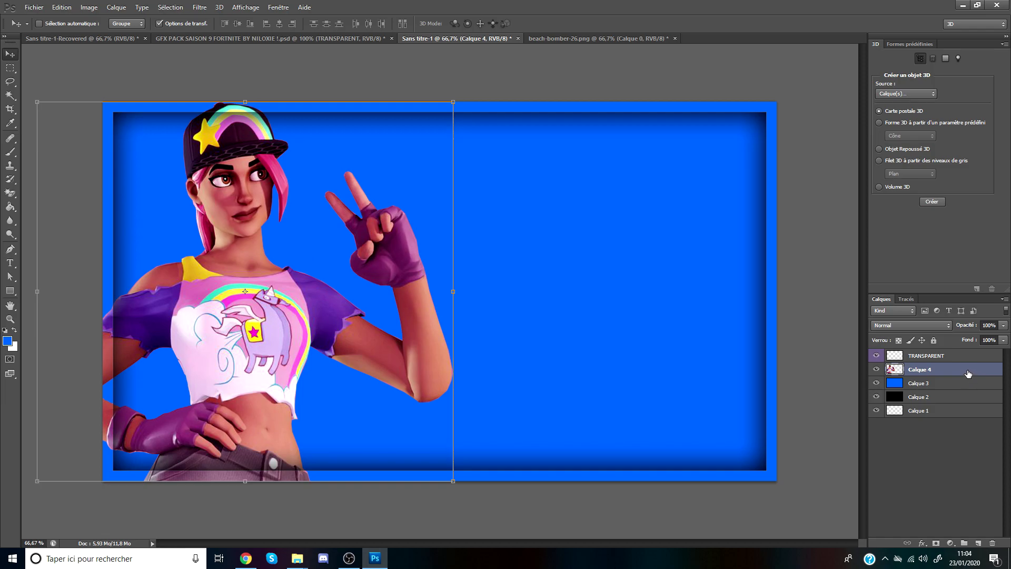
double_click(968, 373)
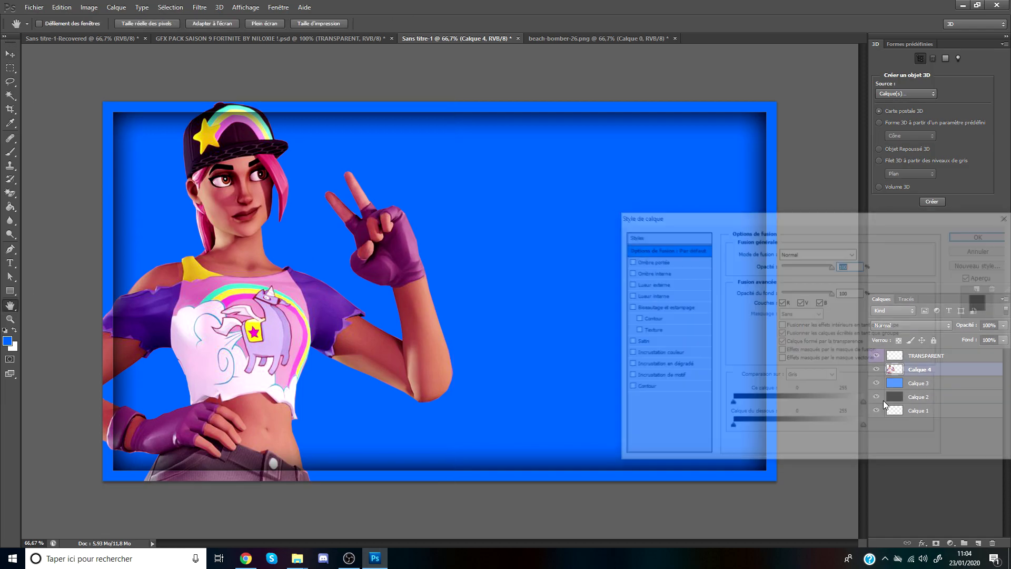
key("Escape")
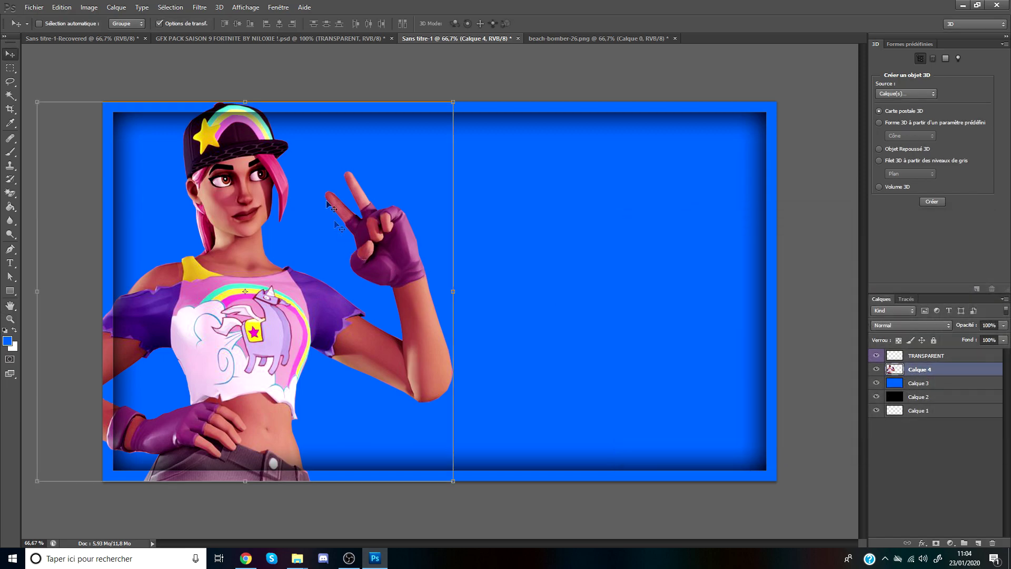
Step: Add a drop shadow to the character layer with a 90° angle, 35% spread and 32 px size
double_click(870, 379)
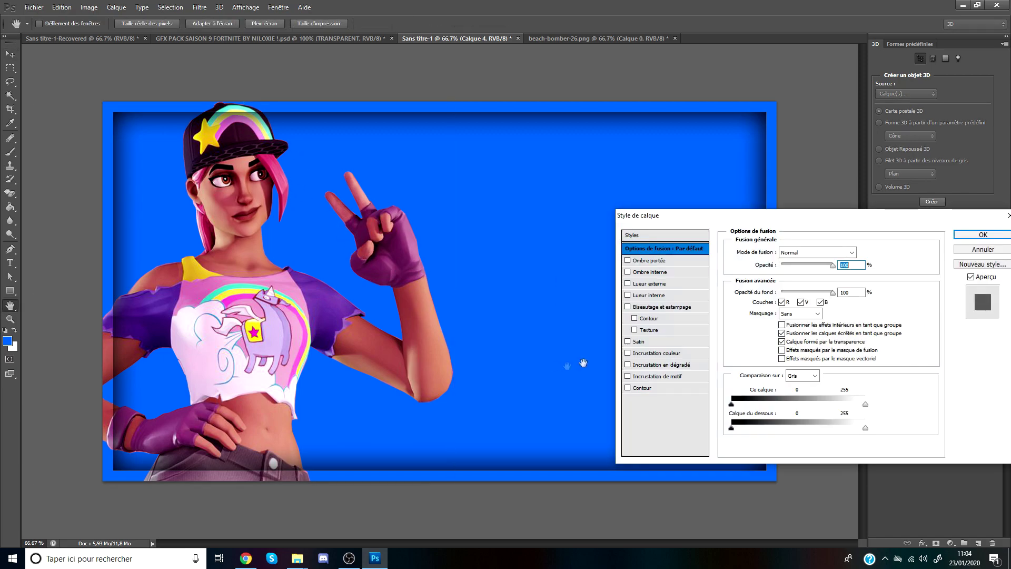
left_click(653, 261)
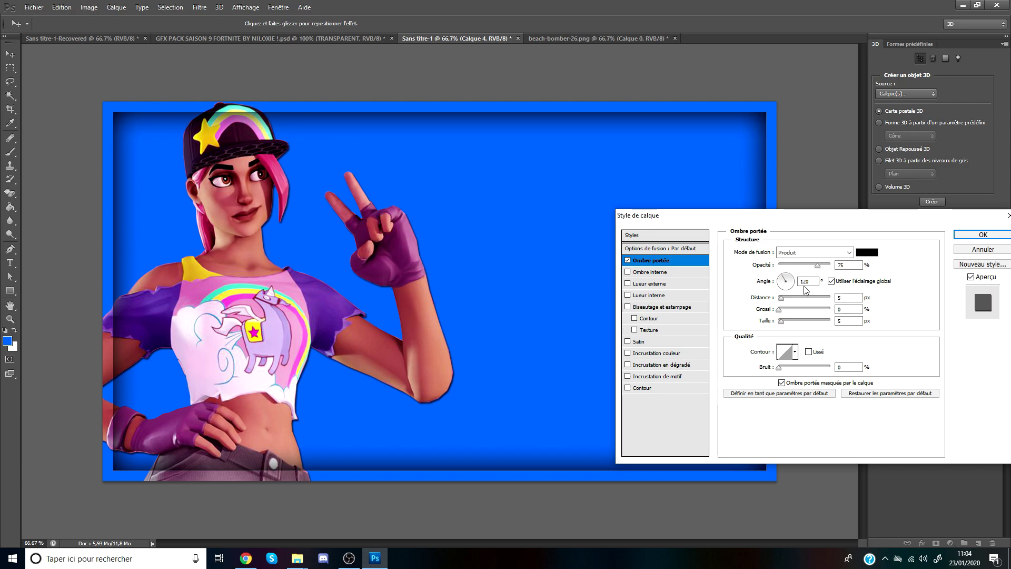
type("90")
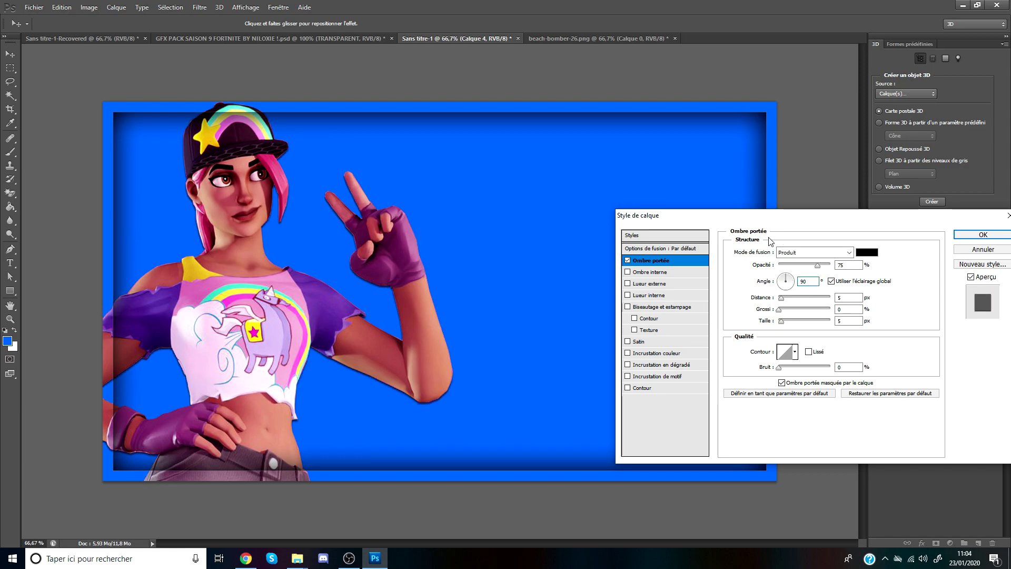
left_click_drag(786, 314, 814, 315)
left_click(798, 309)
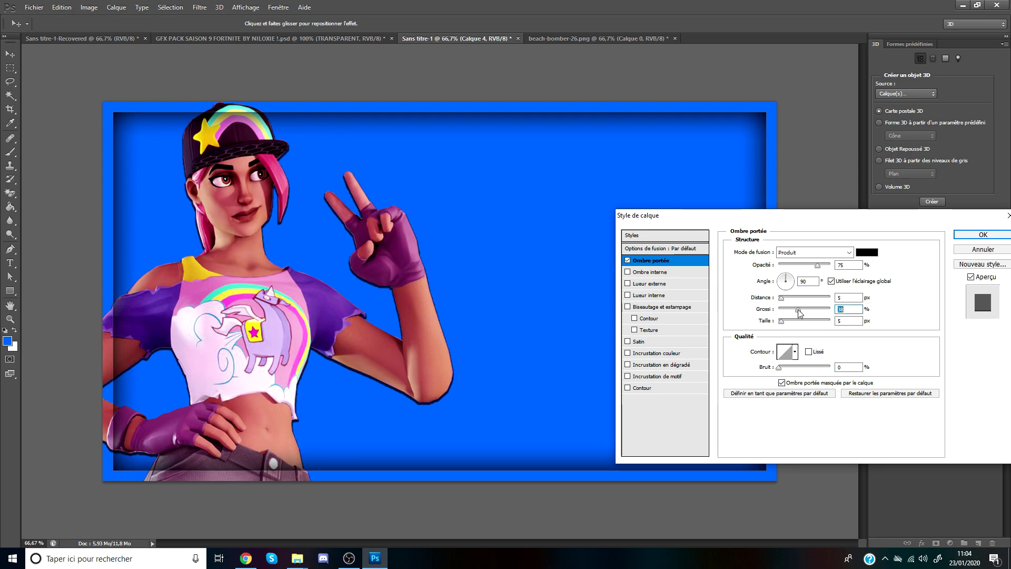
left_click(789, 323)
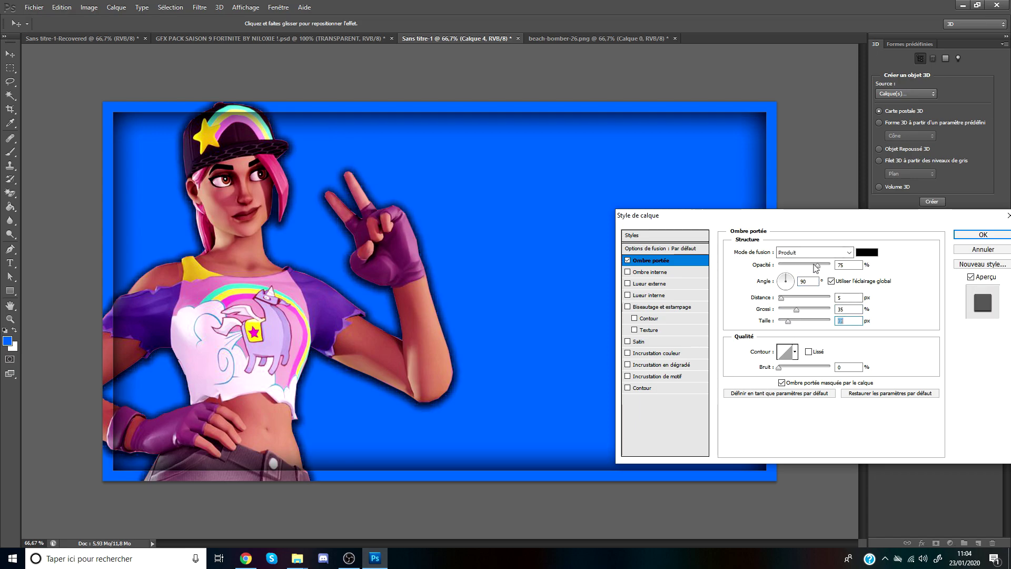
Step: Raise the drop shadow's opacity to 100%, increase its spread, adjust its size and apply the layer style
left_click_drag(816, 266, 947, 269)
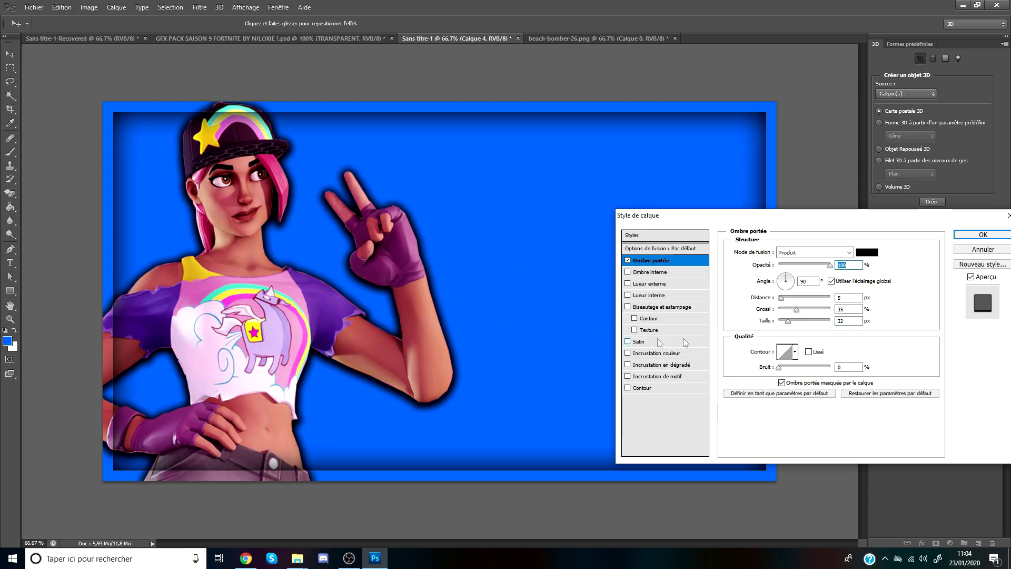
mouse_move(801, 309)
left_mouse_down()
mouse_move(831, 310)
mouse_move(803, 310)
left_mouse_up()
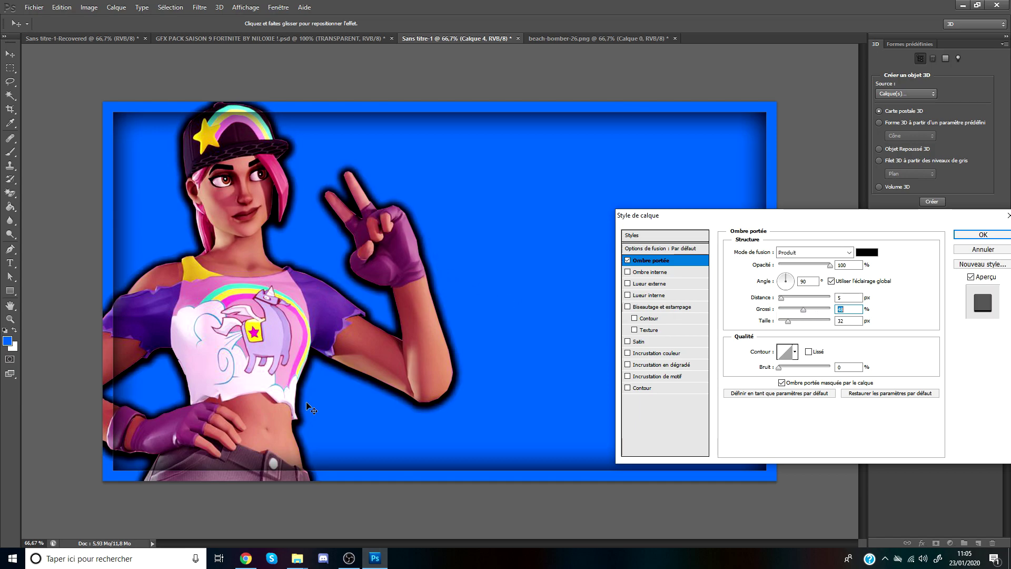
left_click(789, 321)
left_click(976, 234)
Step: Open beach-bomber basique-png.png from the Chracters Disign folder and copy its drawing onto the right half of the Sans titre-1 canvas
left_click(33, 7)
left_click(42, 28)
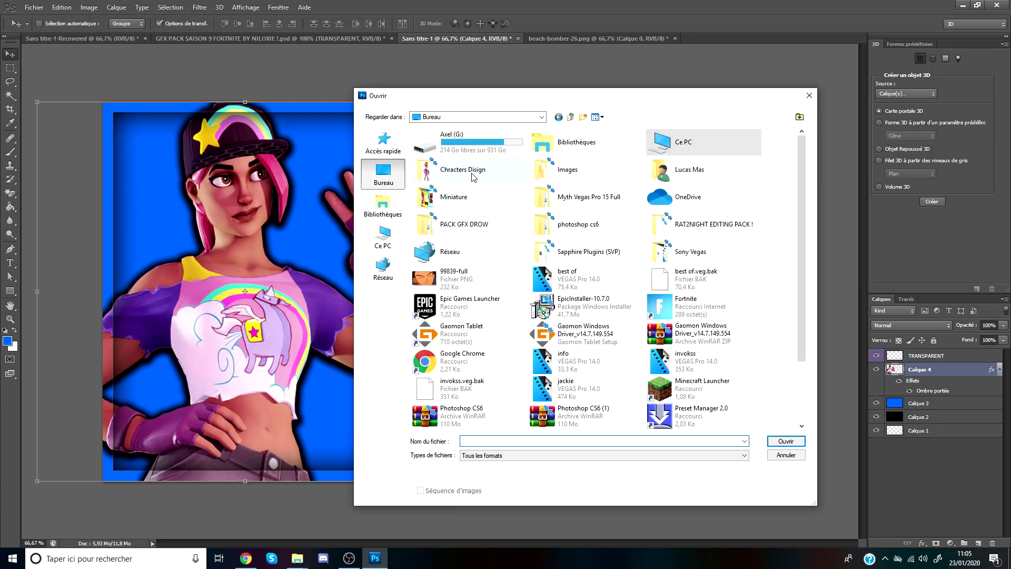
double_click(473, 175)
double_click(503, 179)
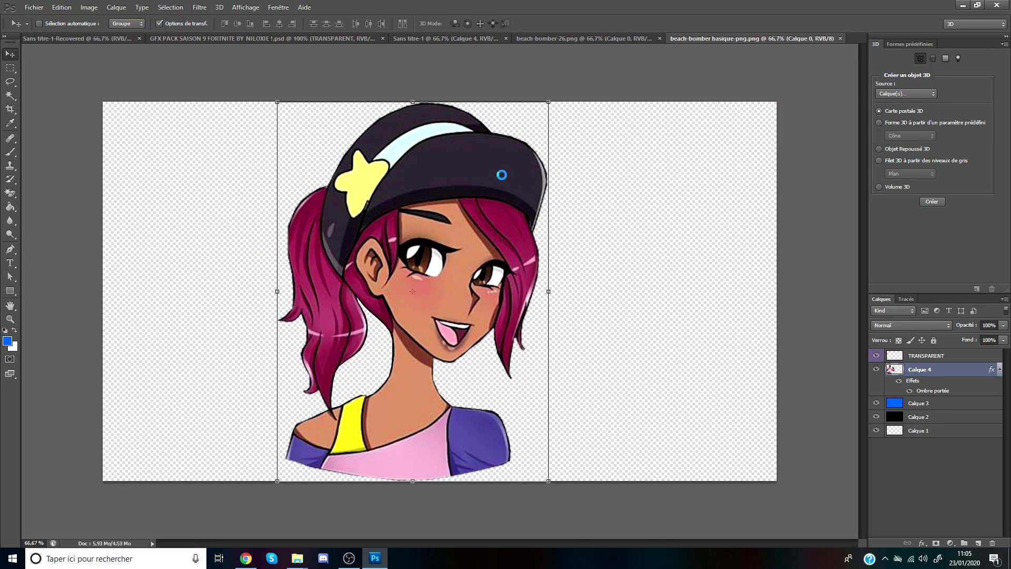
left_click_drag(463, 158, 622, 285)
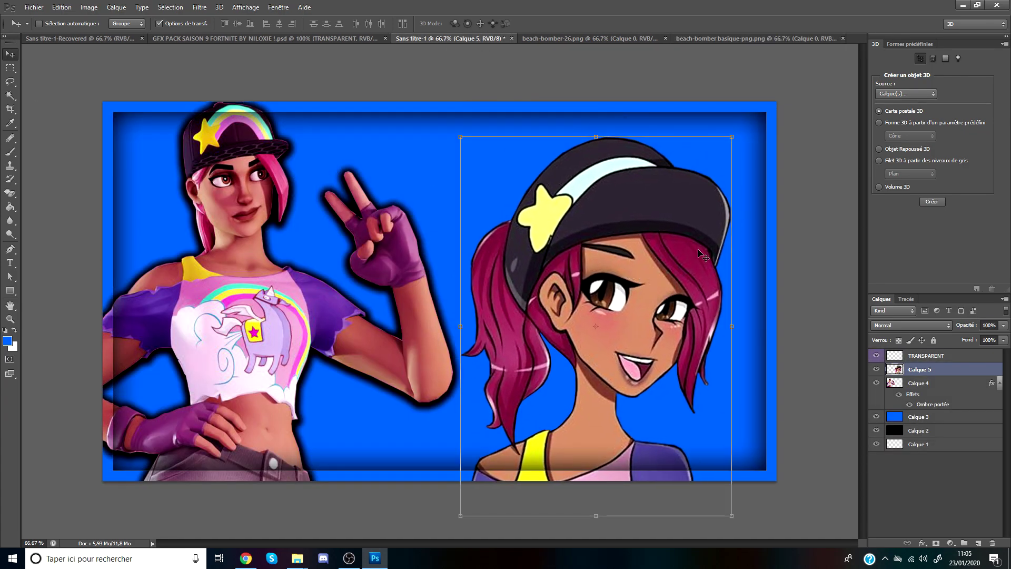
Step: Flip the drawn character horizontally, move it against the canvas's right edge, rotate it -10.56° and apply the transformation
left_click_drag(732, 136, 191, 141)
left_click_drag(335, 287, 701, 290)
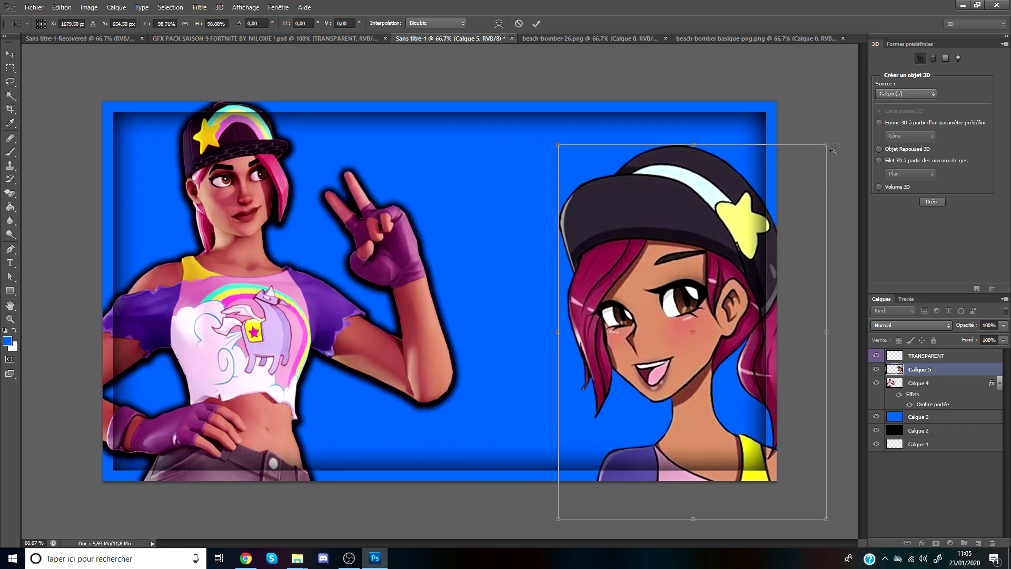
left_click_drag(835, 145, 798, 124)
left_click_drag(725, 249, 712, 241)
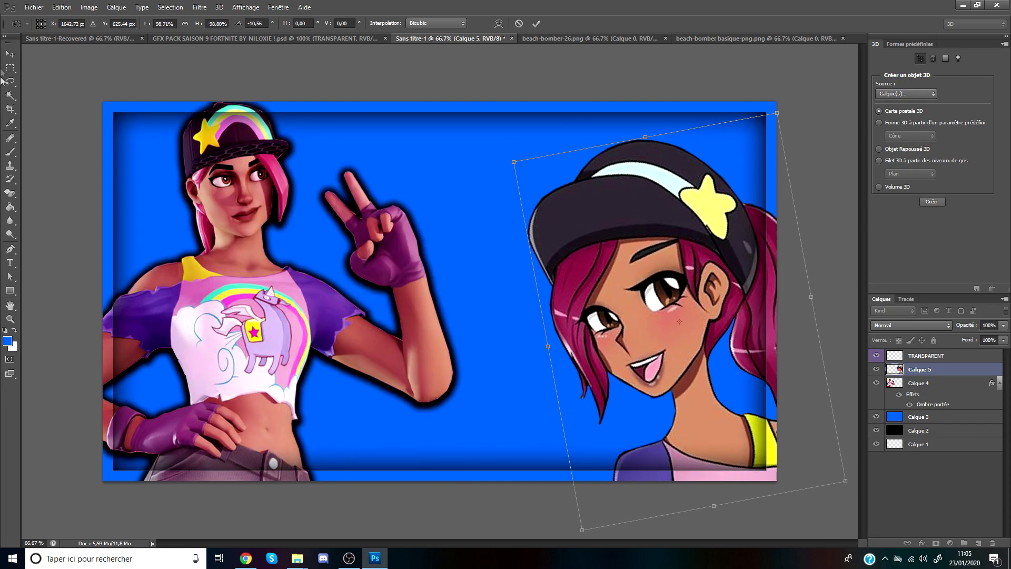
left_click(12, 52)
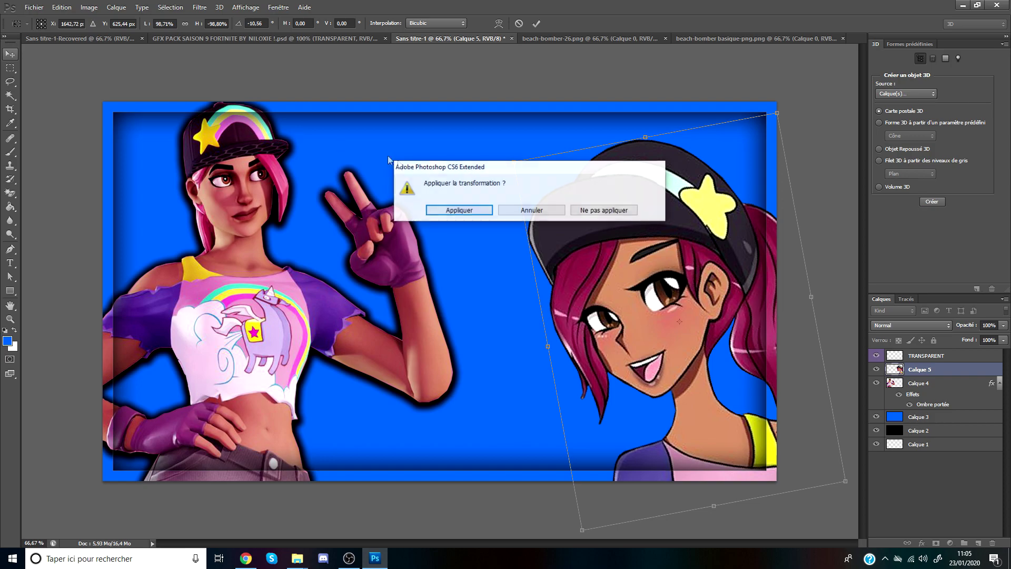
left_click(469, 211)
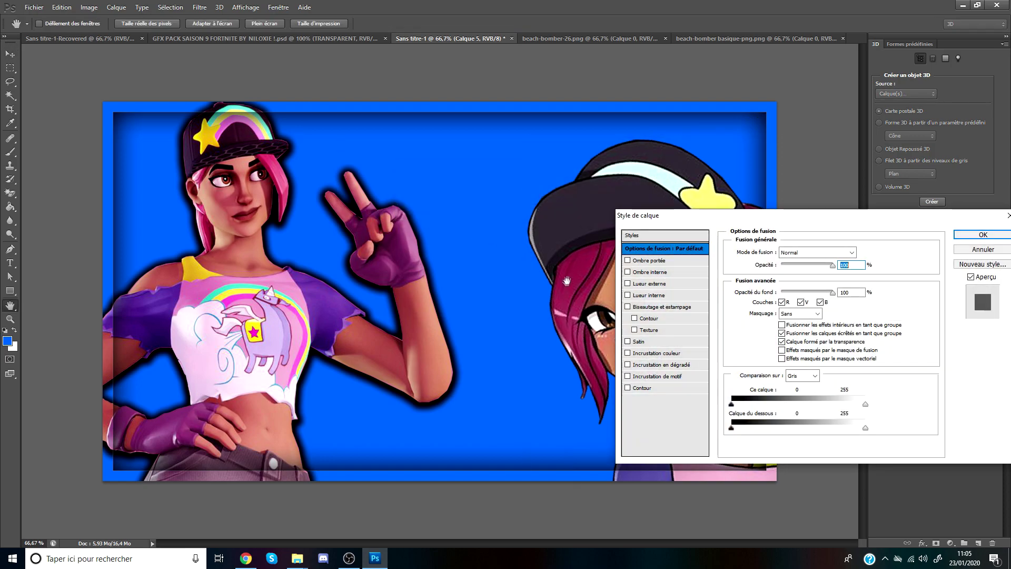
Step: Add a drop shadow with 40% spread and an enlarged size to the drawn character, and shift the character slightly up
left_click(668, 262)
left_click(799, 309)
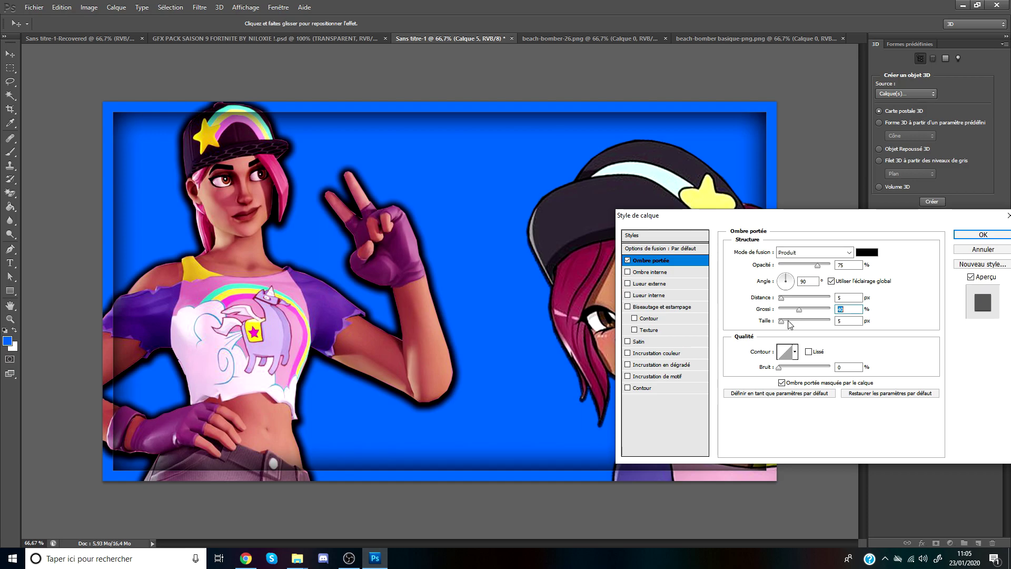
left_click(788, 320)
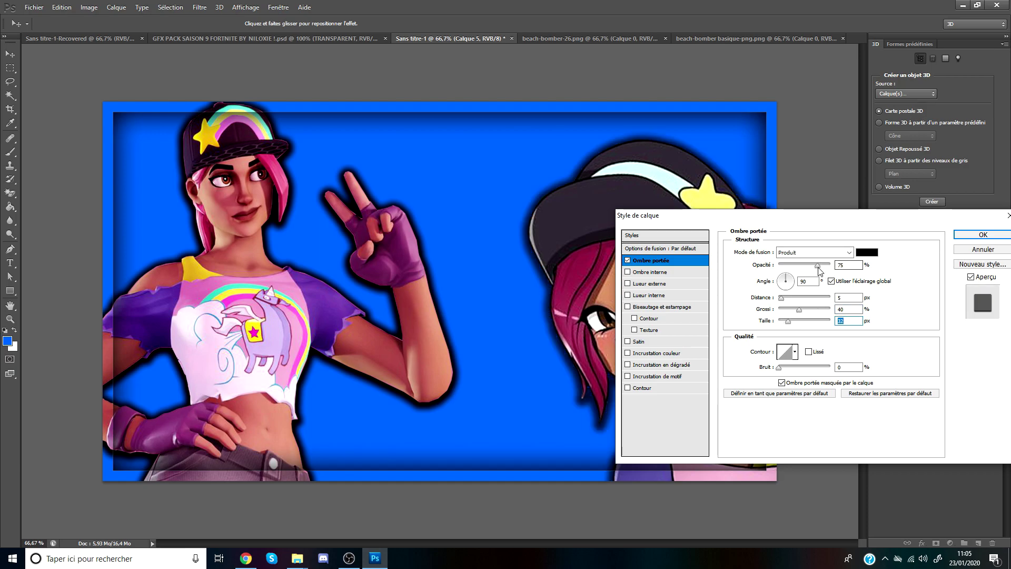
left_click(983, 234)
left_click_drag(660, 358, 660, 344)
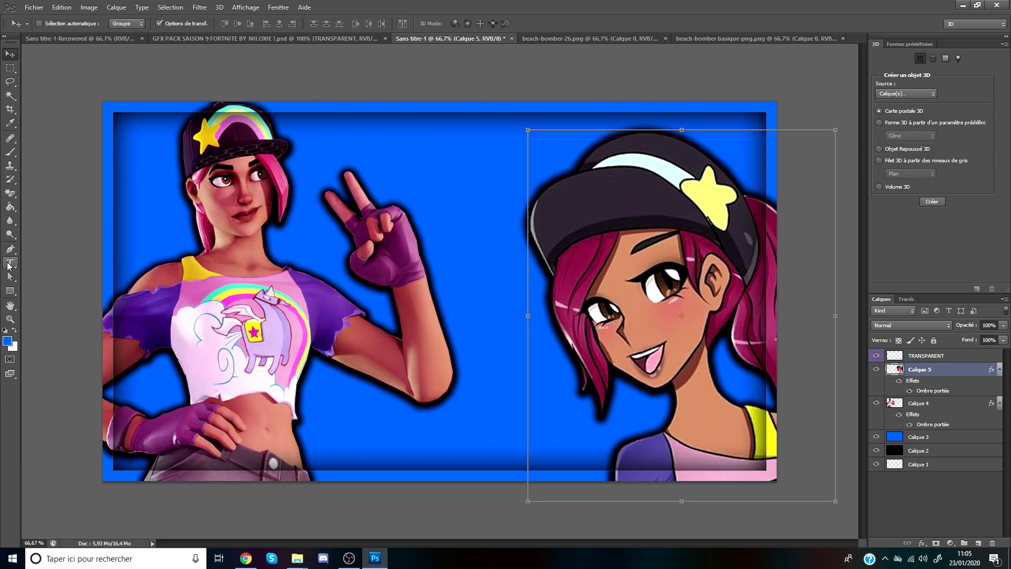
Step: Add the text "drow" in the Toxico font between the two characters, in the upper half of the canvas
left_click(9, 263)
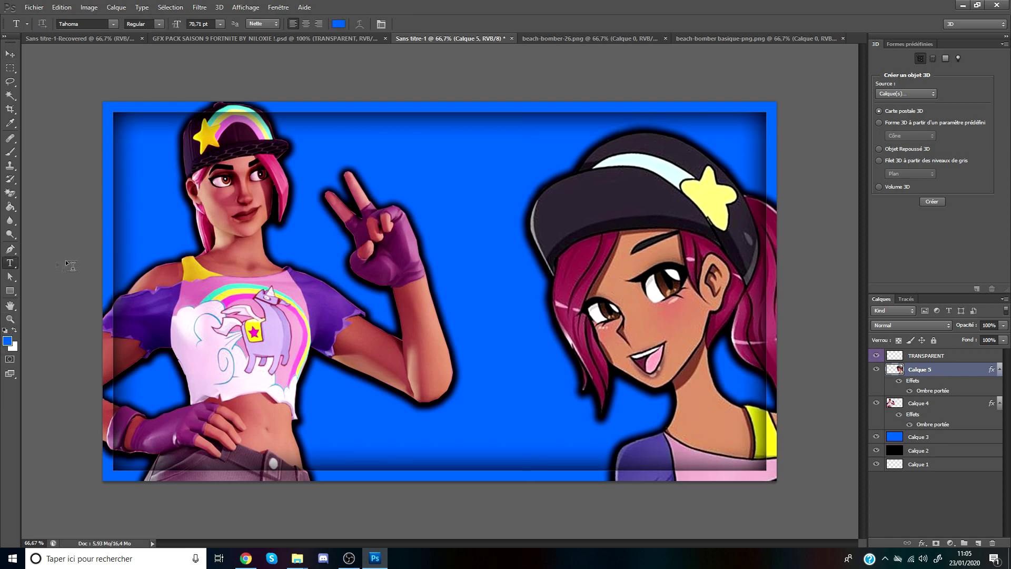
left_click(113, 23)
left_click_drag(145, 288, 143, 252)
left_click(84, 263)
left_click(400, 197)
type("BEACH")
left_click(10, 54)
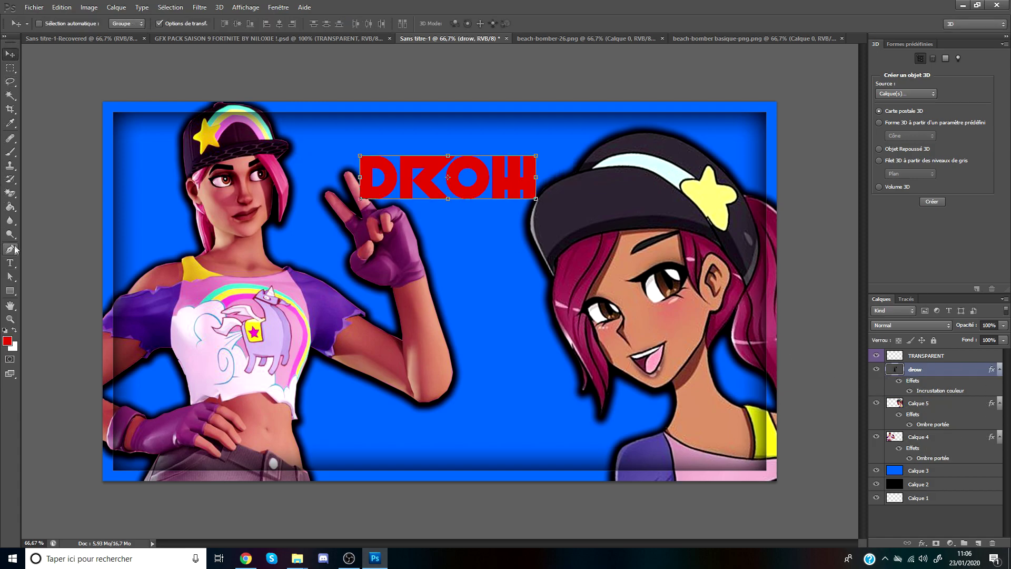
Step: Try the Run! Demo font on the drow text and move the text slightly down and to the left
left_click(10, 263)
left_click(108, 23)
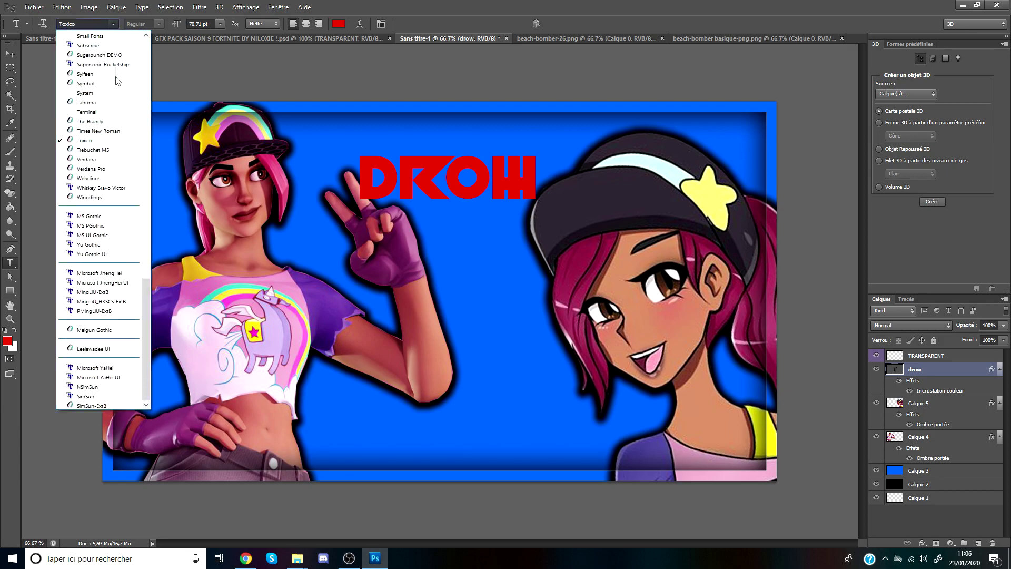
left_click_drag(144, 241, 145, 227)
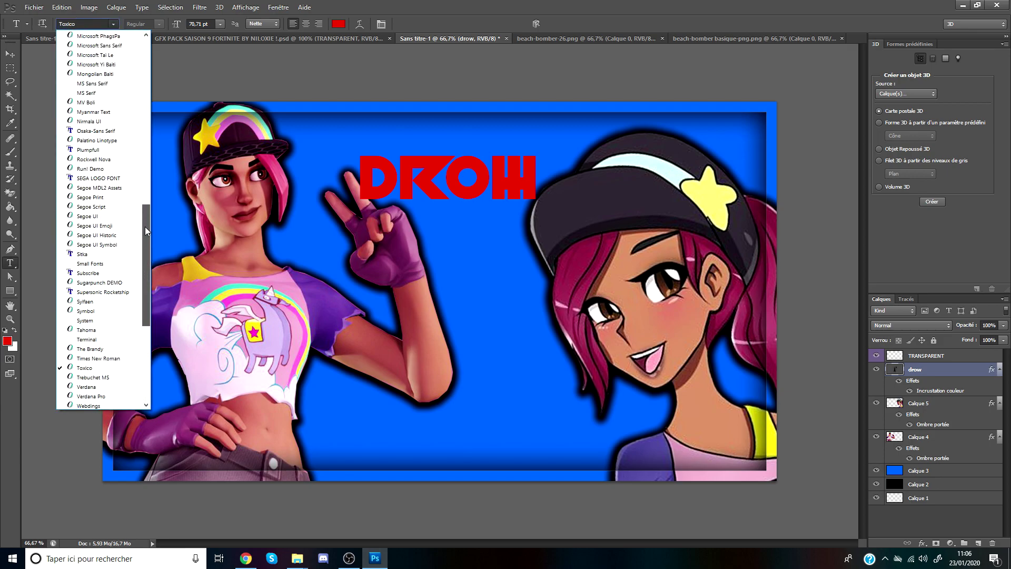
left_click(89, 169)
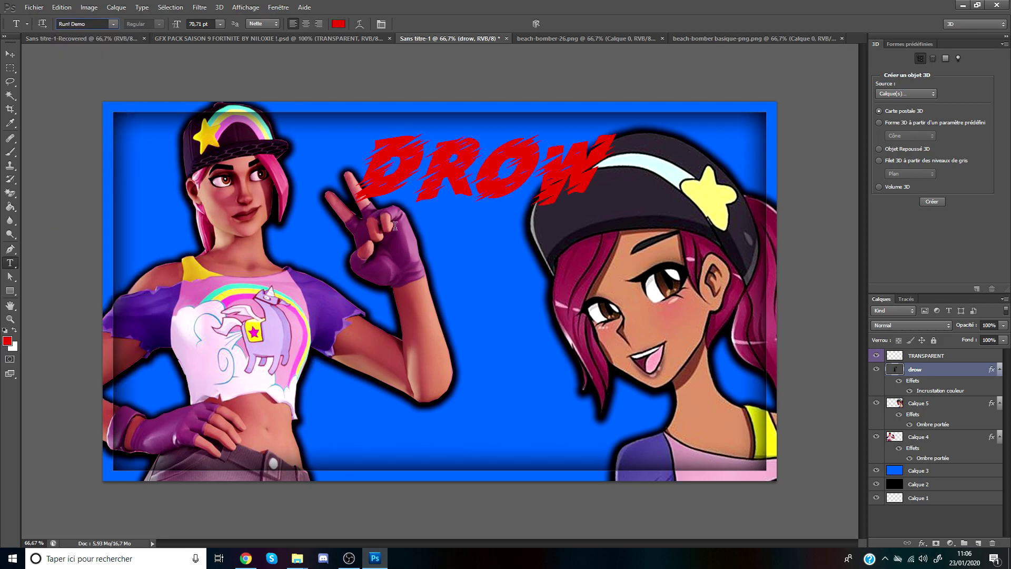
key("ctrl+t")
left_click_drag(499, 173, 457, 218)
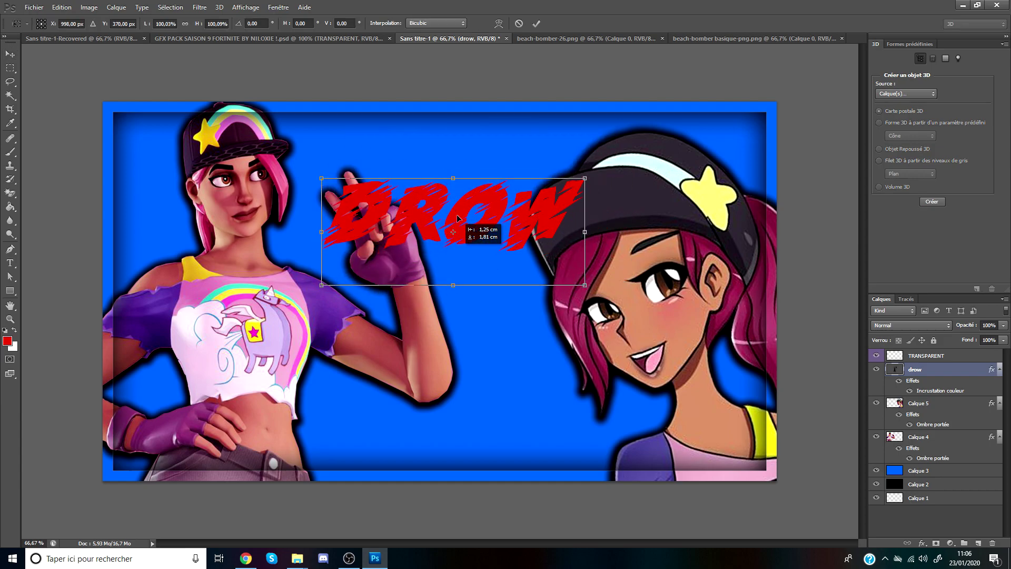
Step: Change the drow text's font to Heroes Legend
left_click(10, 262)
left_click(477, 211)
left_click(113, 24)
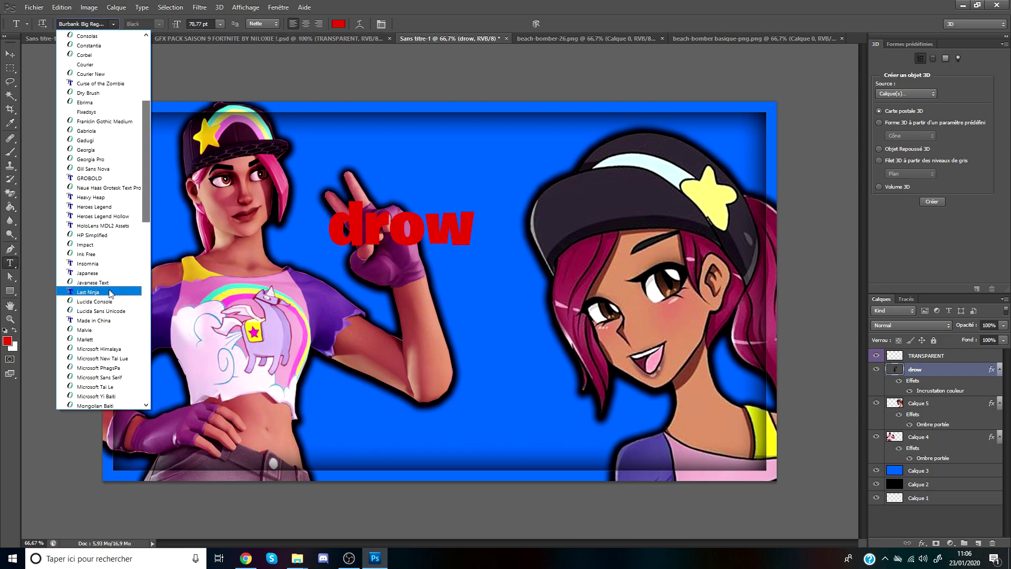
left_click(94, 207)
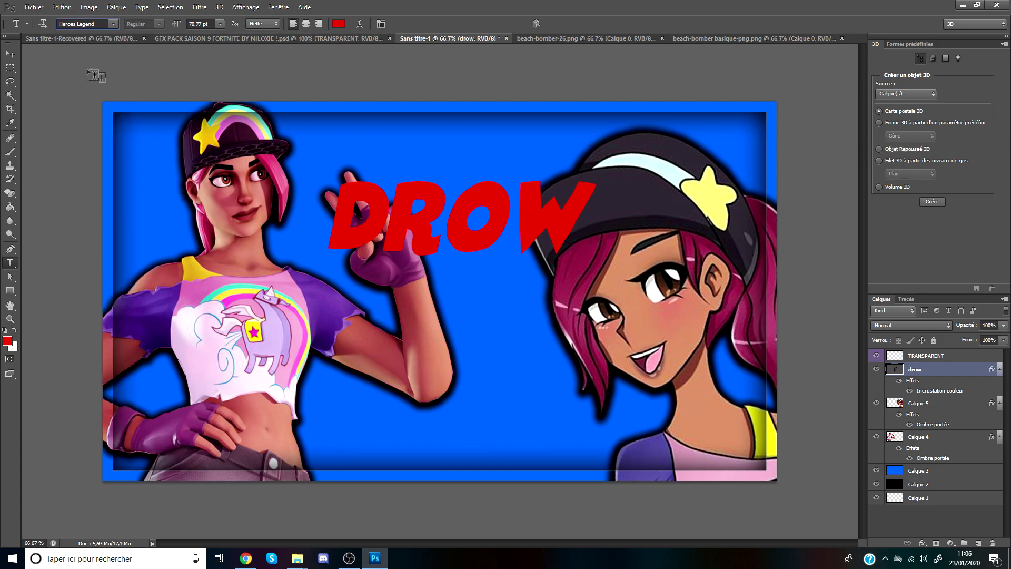
Step: Move the drow text over the rendered character's waist, rotate it -3.98° and apply the transformation
left_click(17, 53)
mouse_move(575, 232)
left_mouse_down()
mouse_move(579, 240)
mouse_move(560, 219)
left_mouse_up()
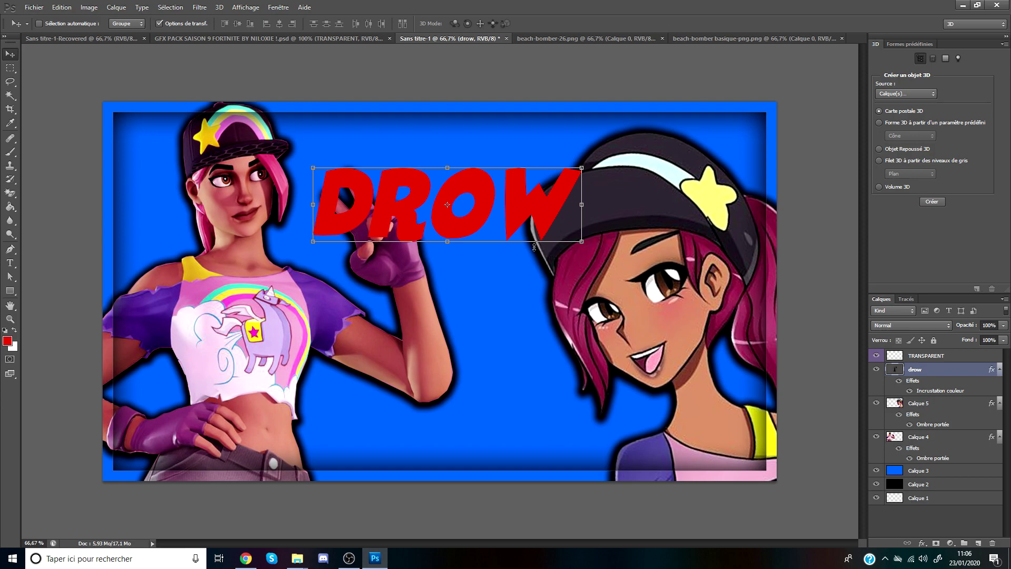
left_click_drag(504, 215, 348, 426)
left_click_drag(418, 367, 437, 348)
left_click(16, 56)
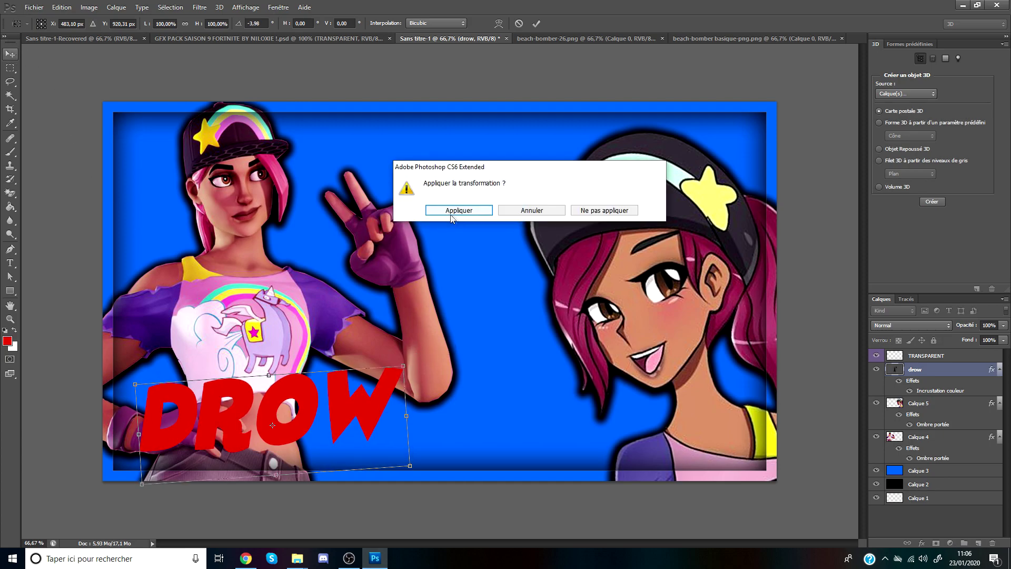
left_click(458, 210)
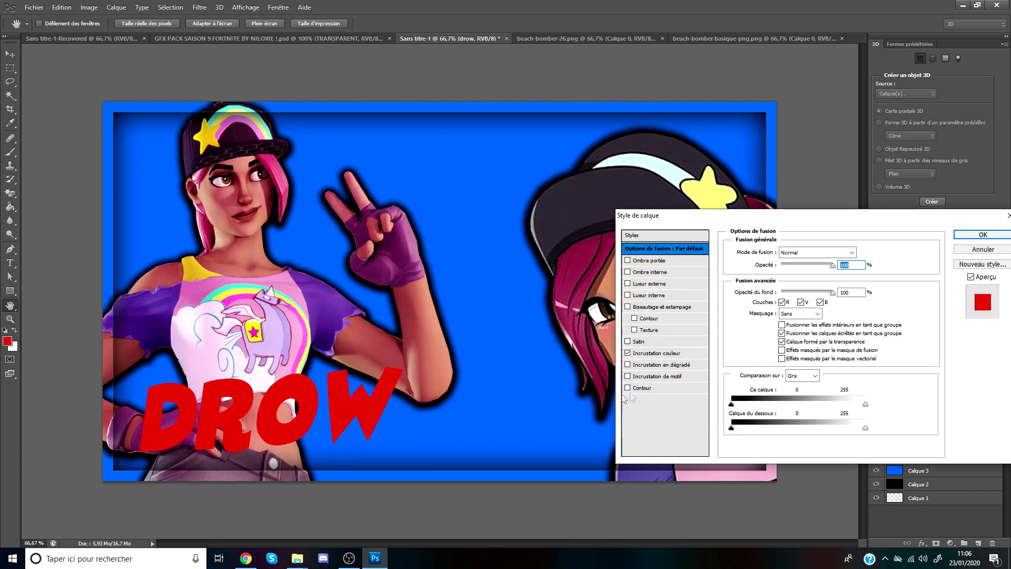
Step: Replace the drow text's color overlay with a linear gradient overlay and set the gradient's starting color to 0000cc
left_click(653, 364)
left_click(628, 353)
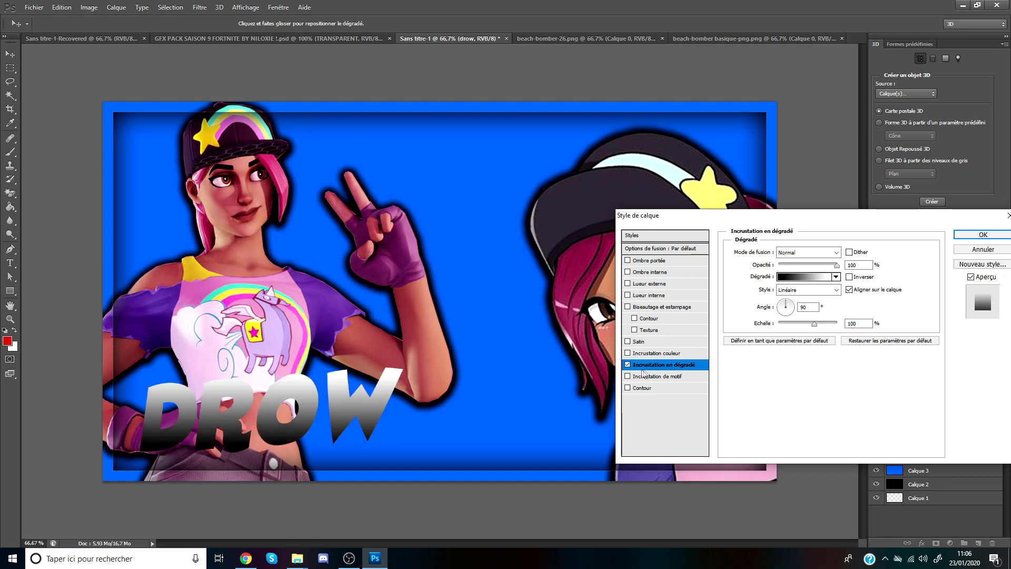
left_click(804, 277)
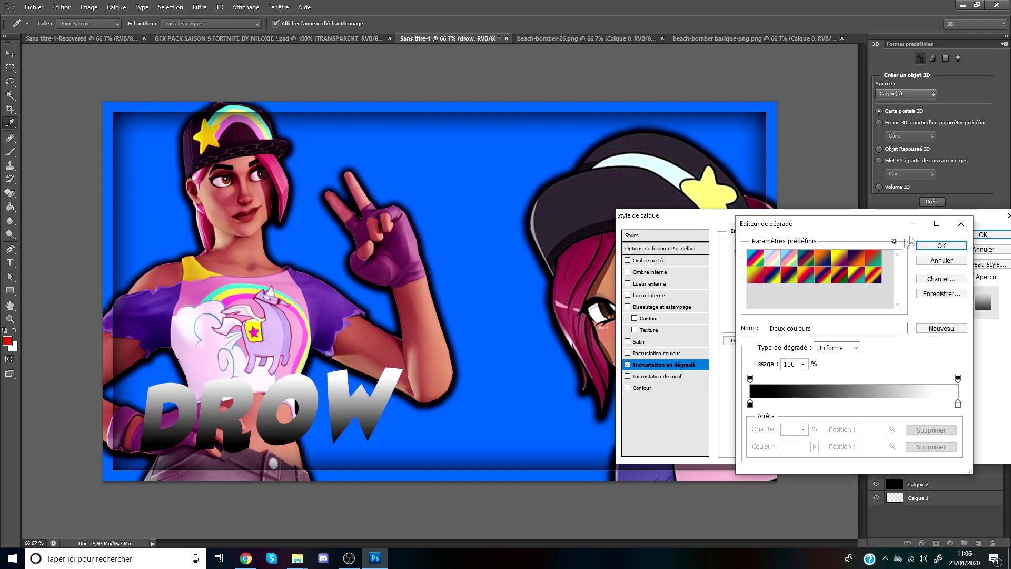
left_click(791, 277)
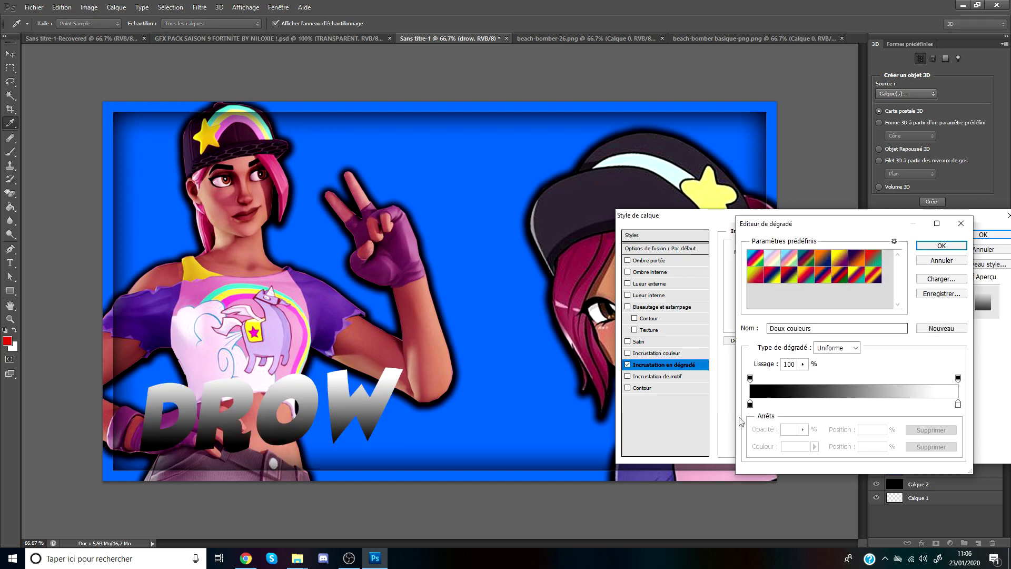
double_click(751, 404)
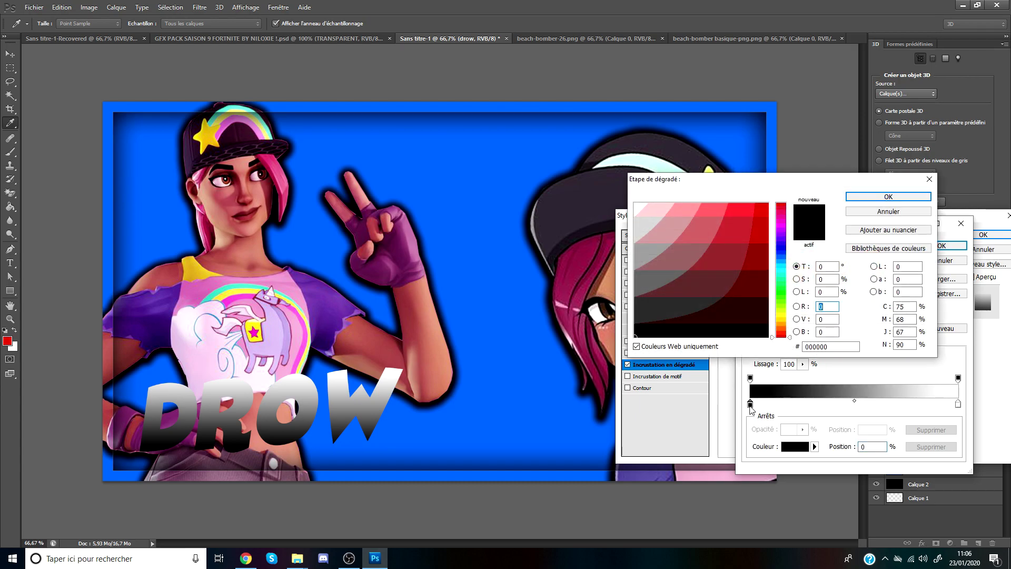
left_click_drag(787, 268, 789, 253)
left_click(764, 238)
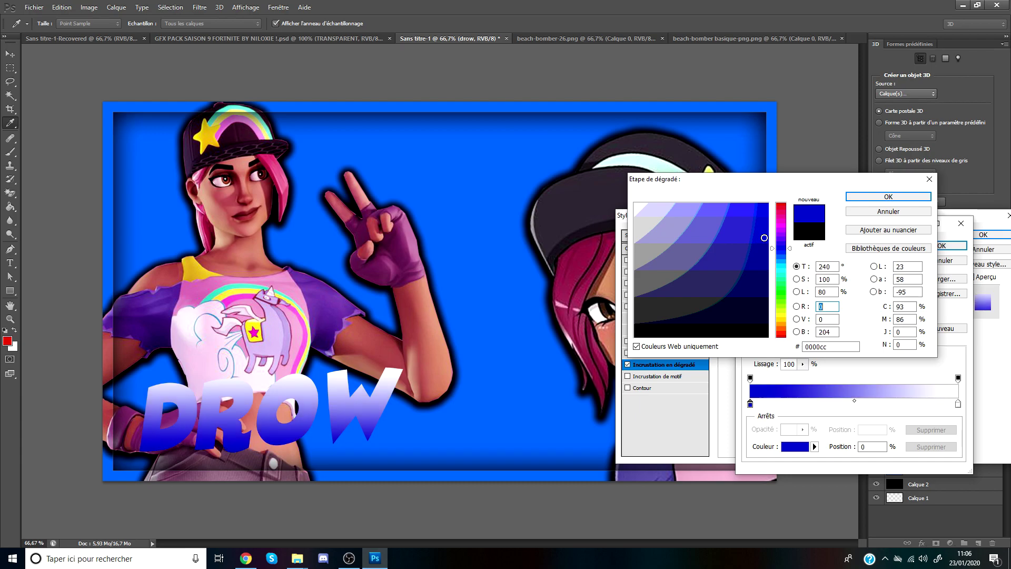
left_click(888, 197)
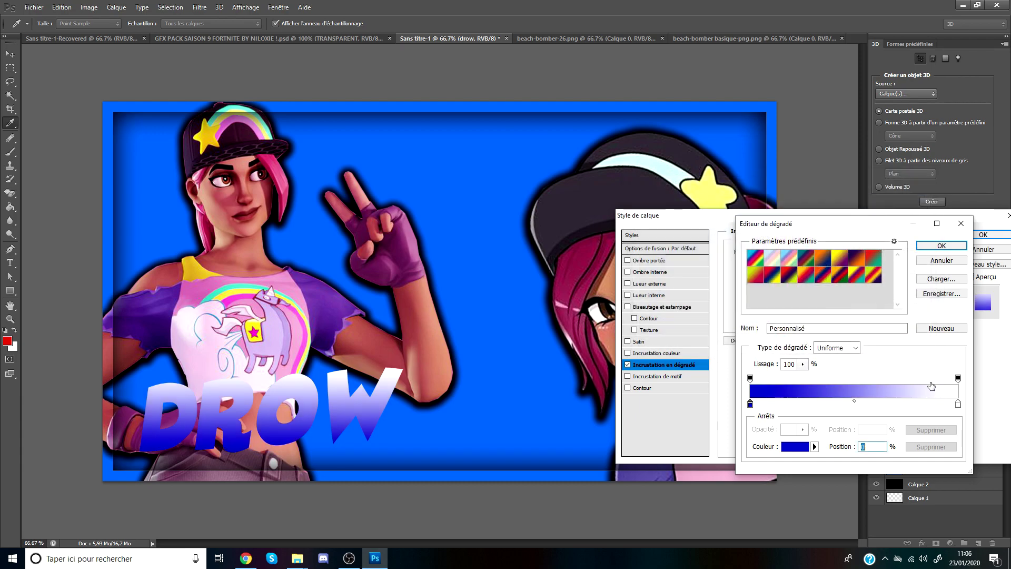
Step: Set the gradient's end color to bright cyan and reduce the gradient overlay's scale to 46%
double_click(959, 407)
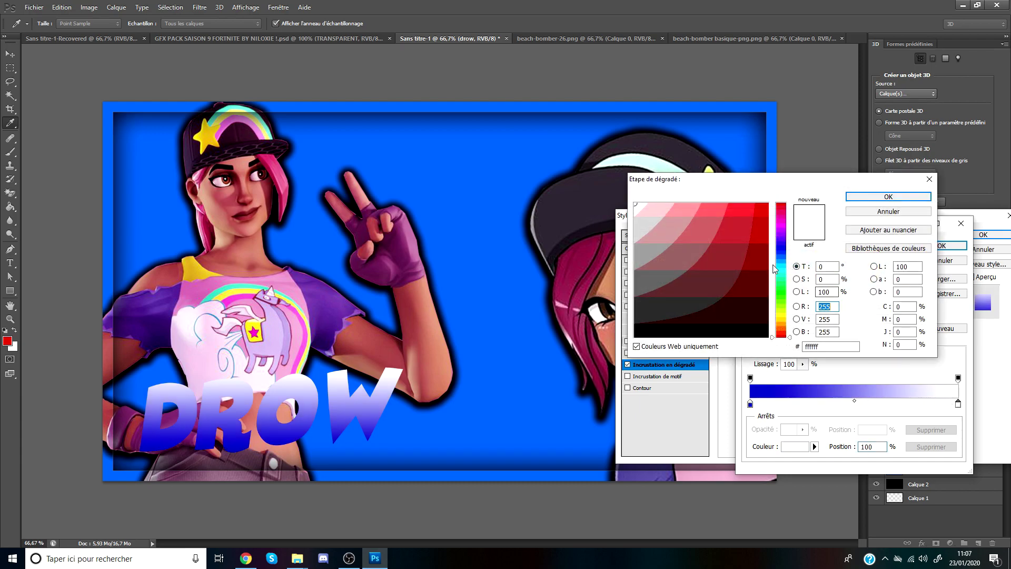
left_click(781, 270)
left_click(762, 205)
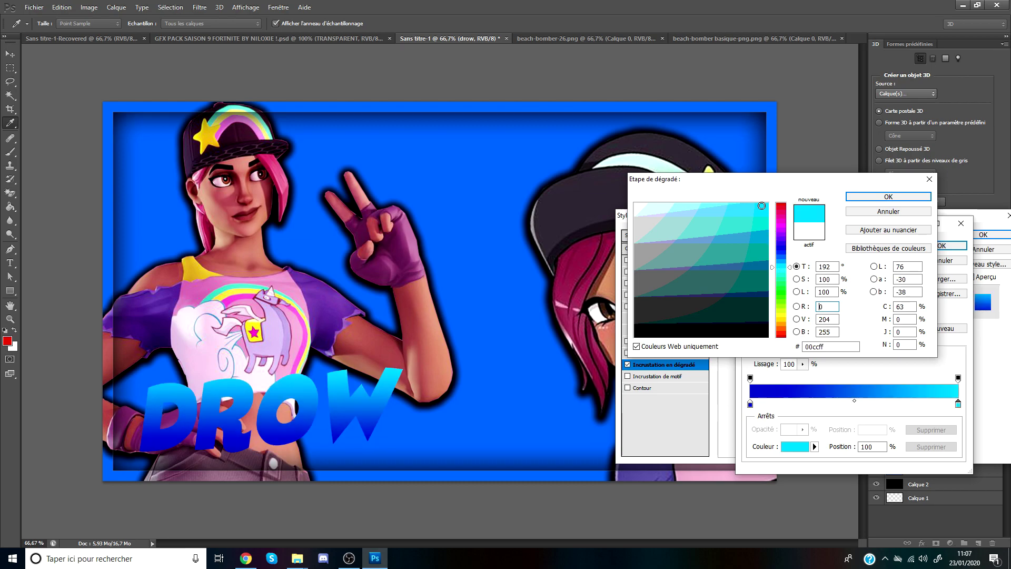
left_click(888, 197)
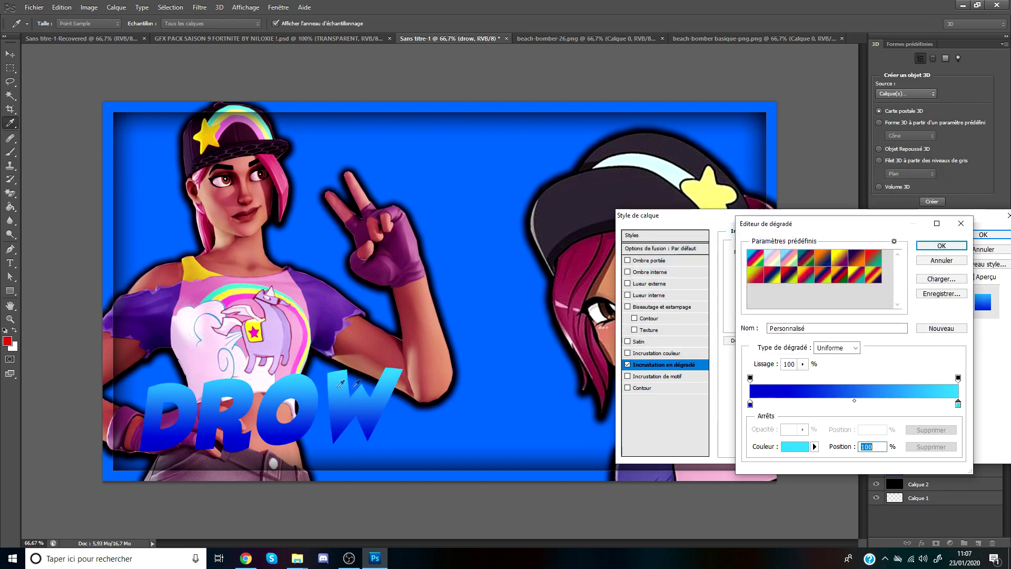
left_click(942, 246)
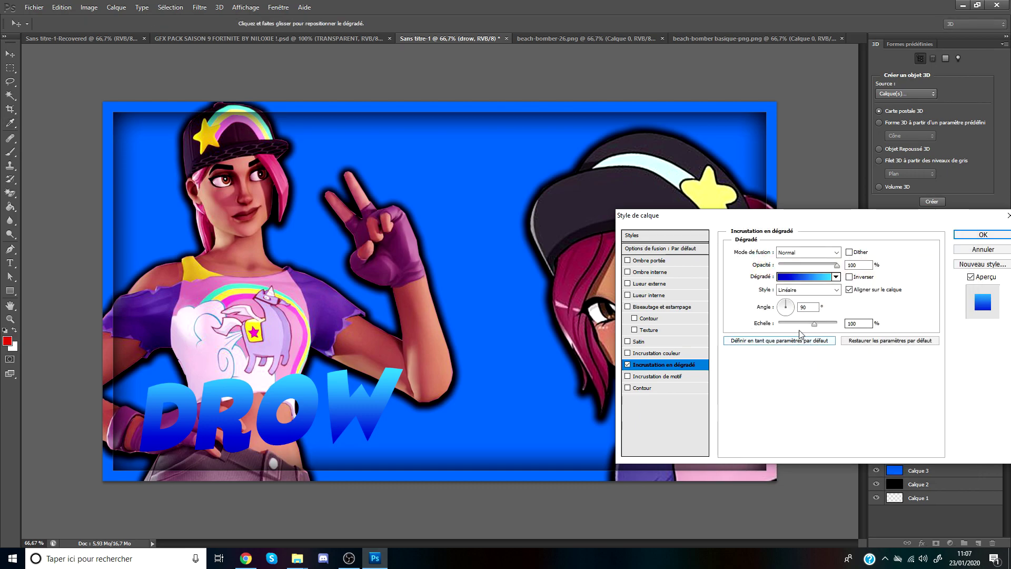
left_click_drag(814, 323, 779, 323)
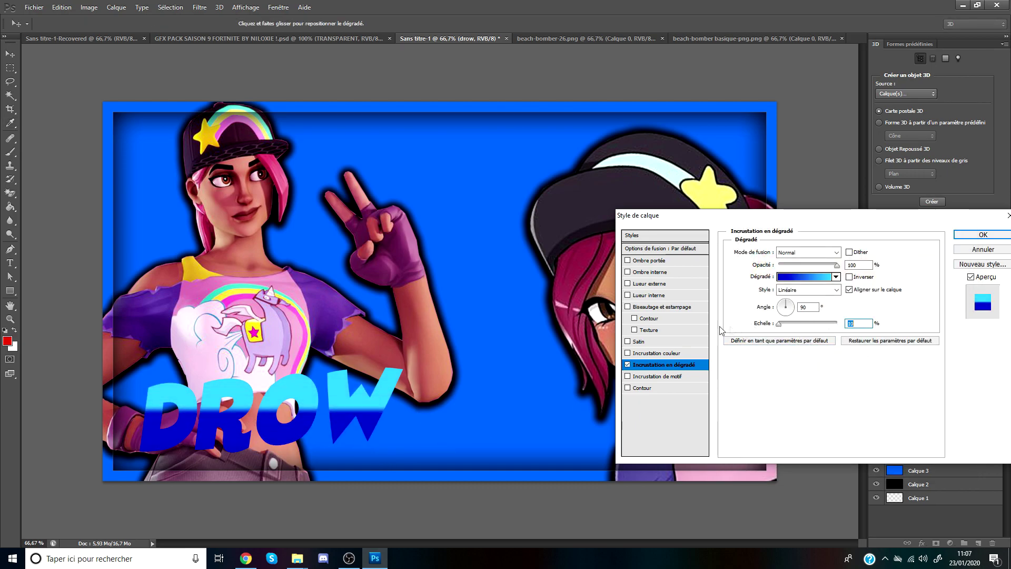
left_click(794, 323)
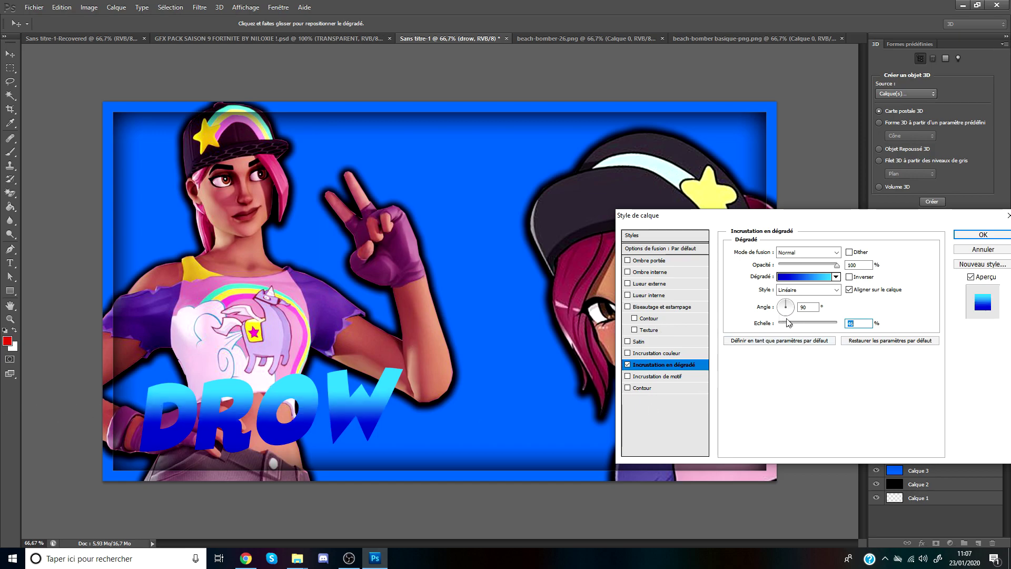
Step: Add a drop shadow to the drow text with 41% spread, 38 px size and 100% opacity
left_click(642, 261)
left_click(800, 309)
left_click(790, 322)
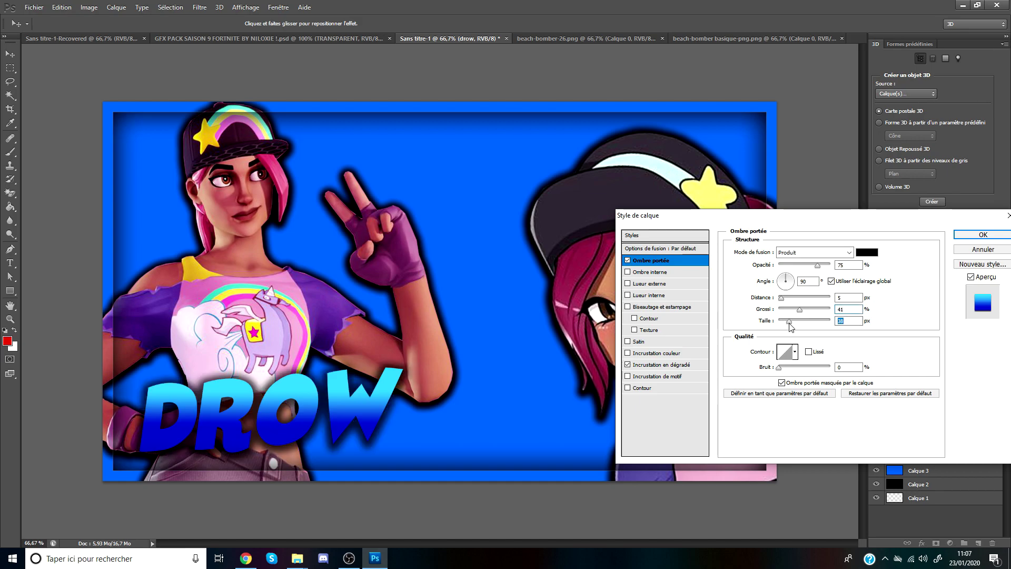
left_click_drag(819, 265, 831, 265)
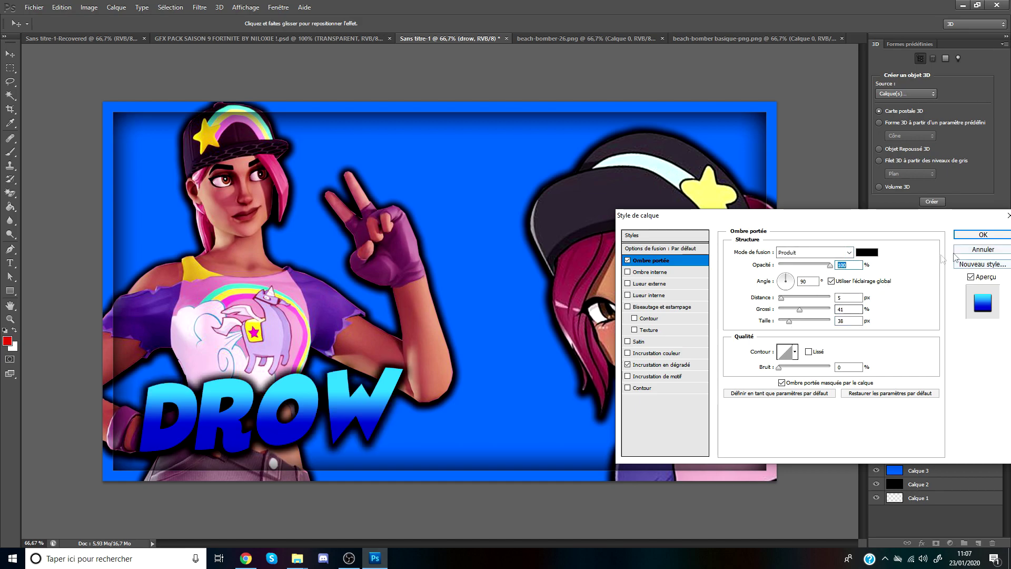
Step: Apply the Spectre preset to the drow text's gradient overlay and set the gradient scale to 47%
left_click(659, 365)
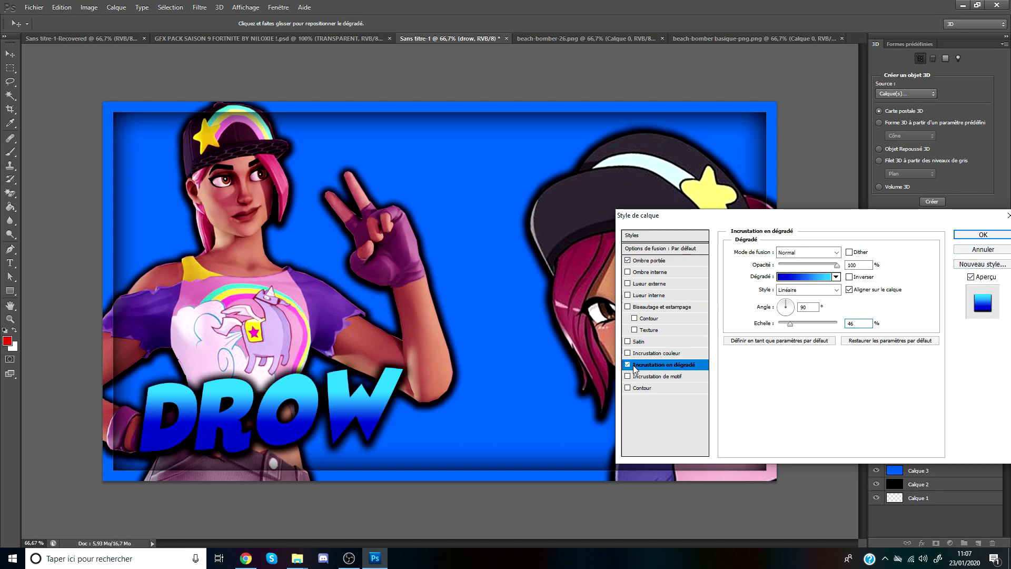
left_click(792, 278)
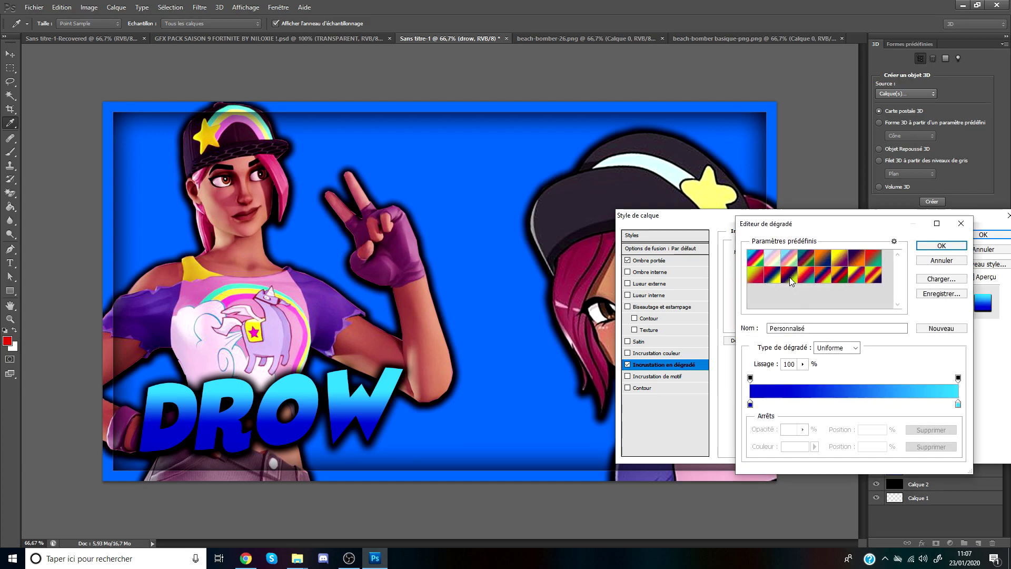
left_click(750, 257)
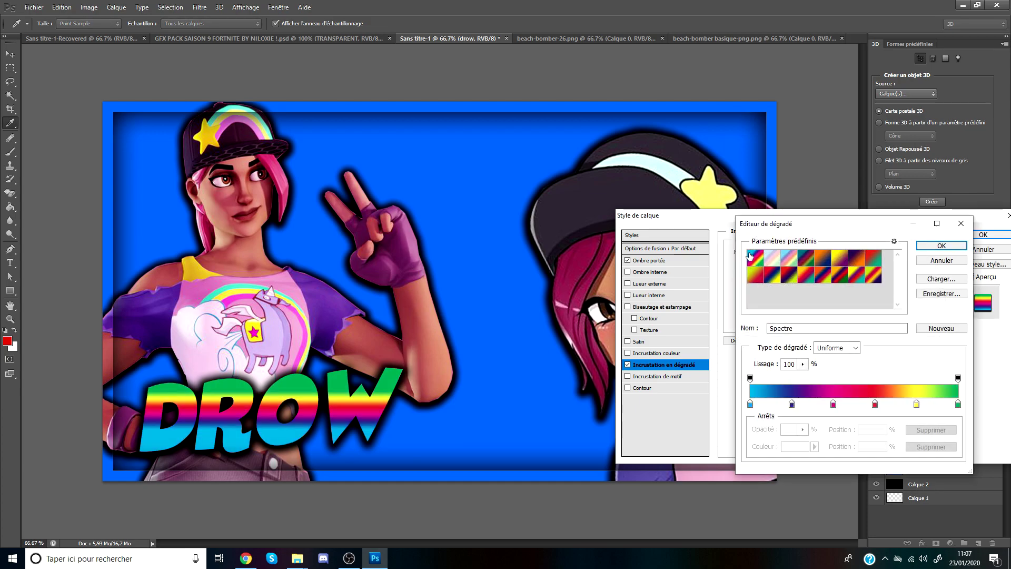
left_click(935, 248)
left_click_drag(790, 325, 791, 325)
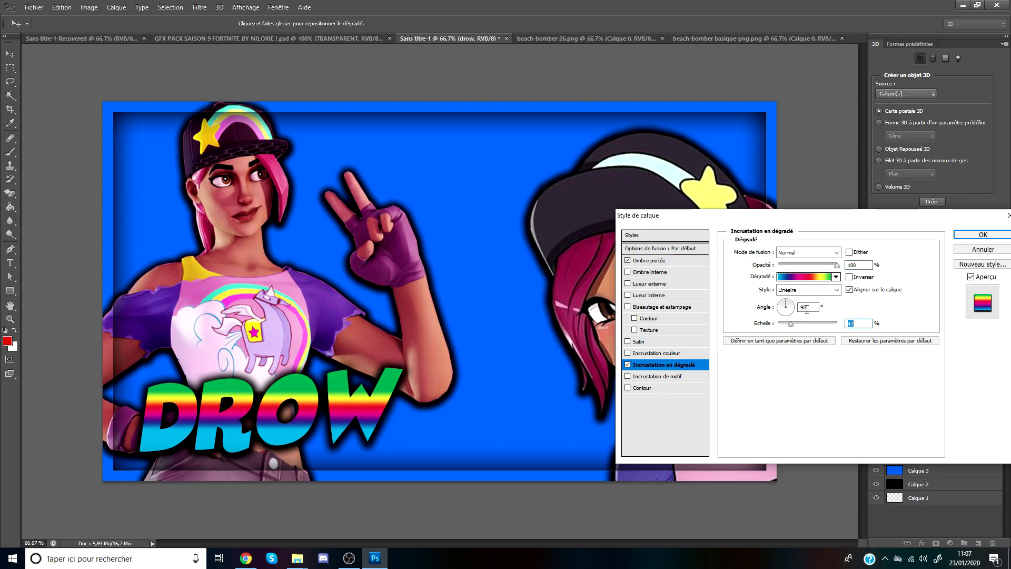
type("2")
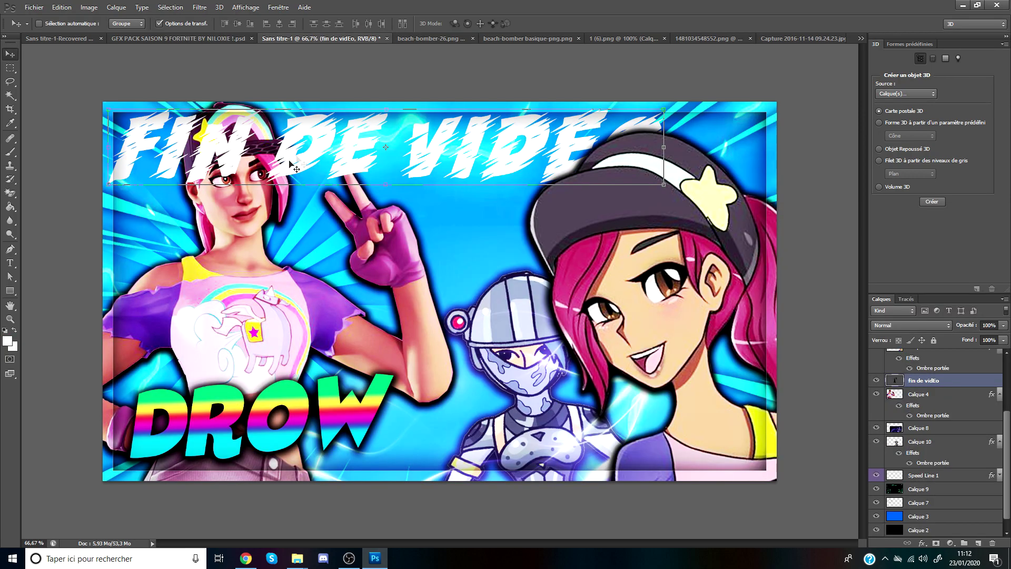
Step: Shift the fin de vidEo title slightly left, switch to Chrome and open the DaFont website
left_click_drag(307, 160, 291, 159)
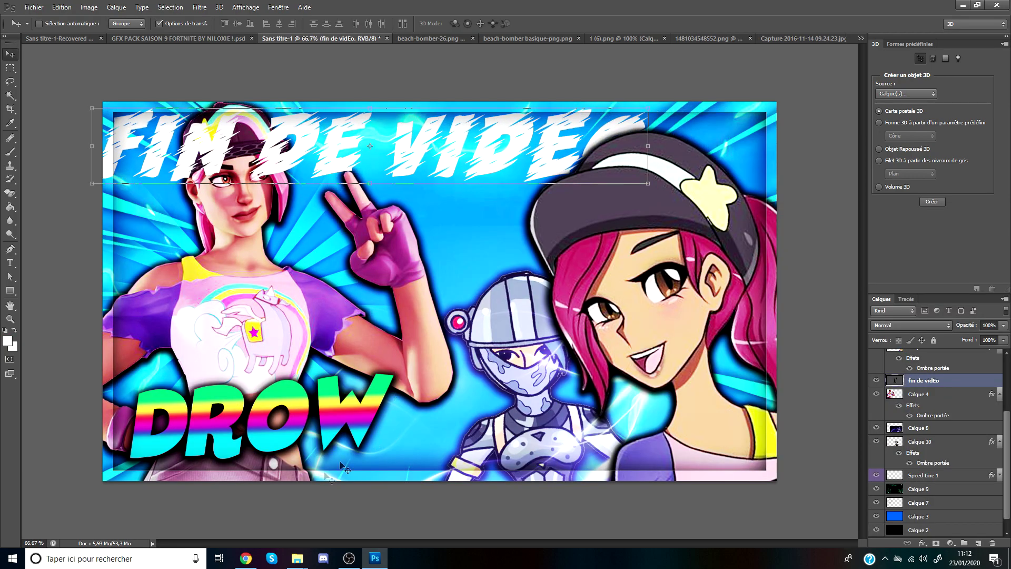
left_click(248, 558)
left_click(145, 8)
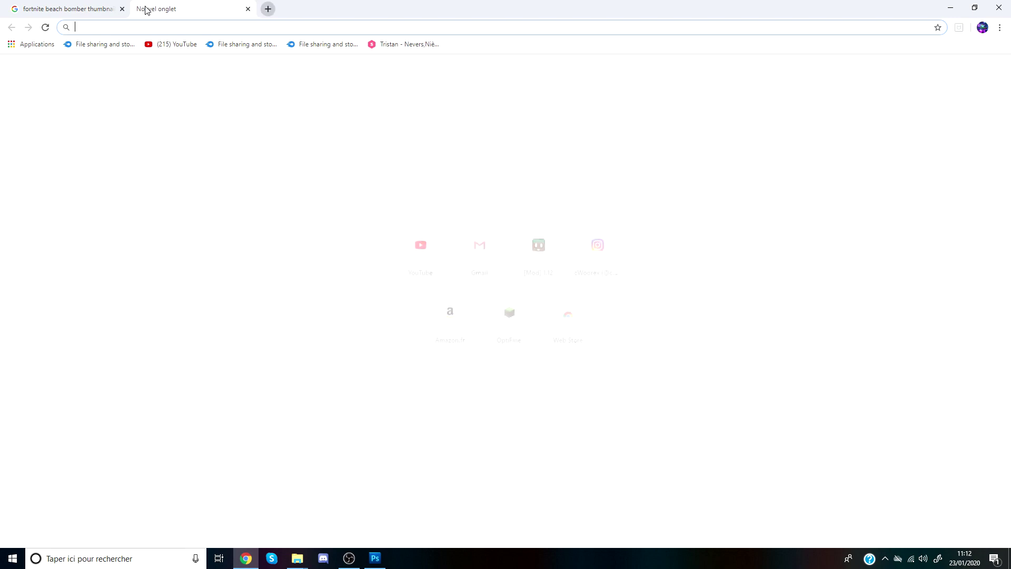
type("dafont")
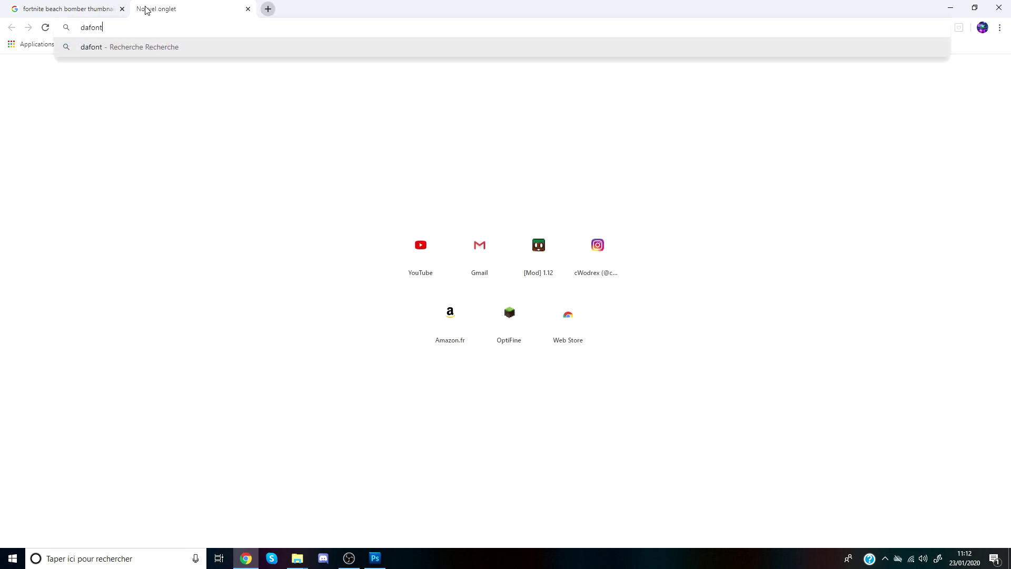
key("Return")
left_click(120, 146)
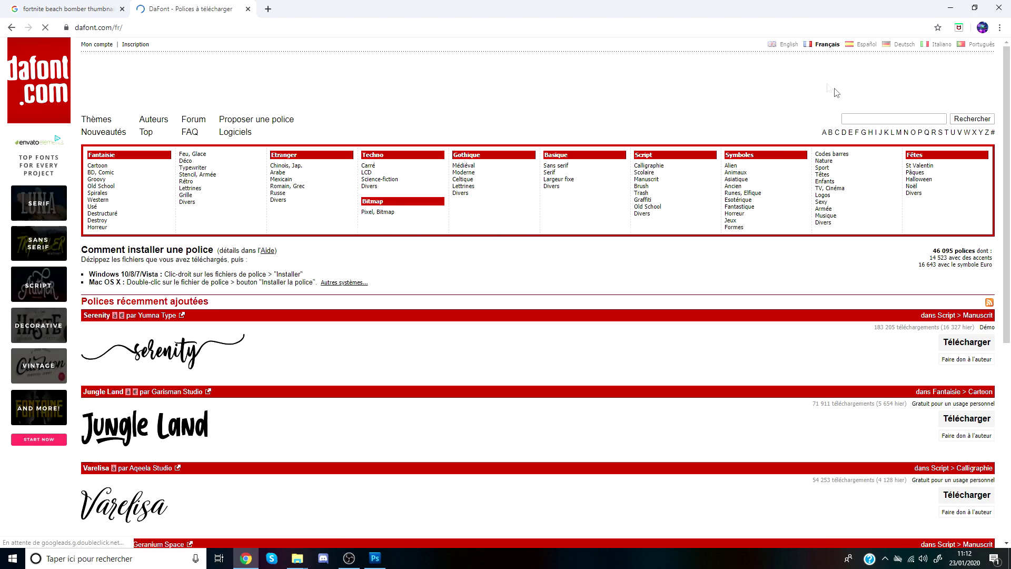
Step: Search DaFont for Run! Demo and look through the listed fonts for the Run! font
left_click(874, 119)
type("Run")
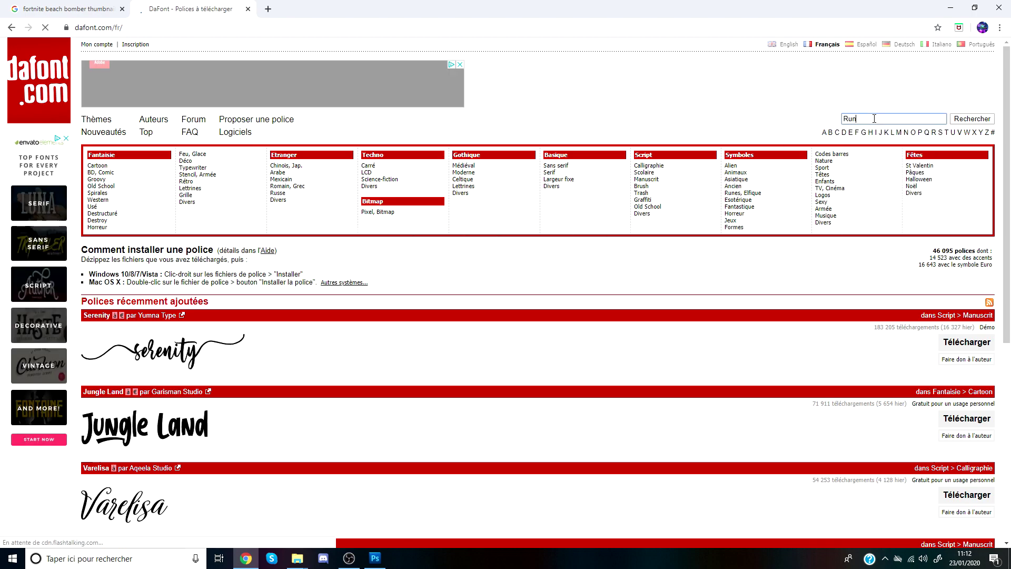
type("! Demo")
key("Return")
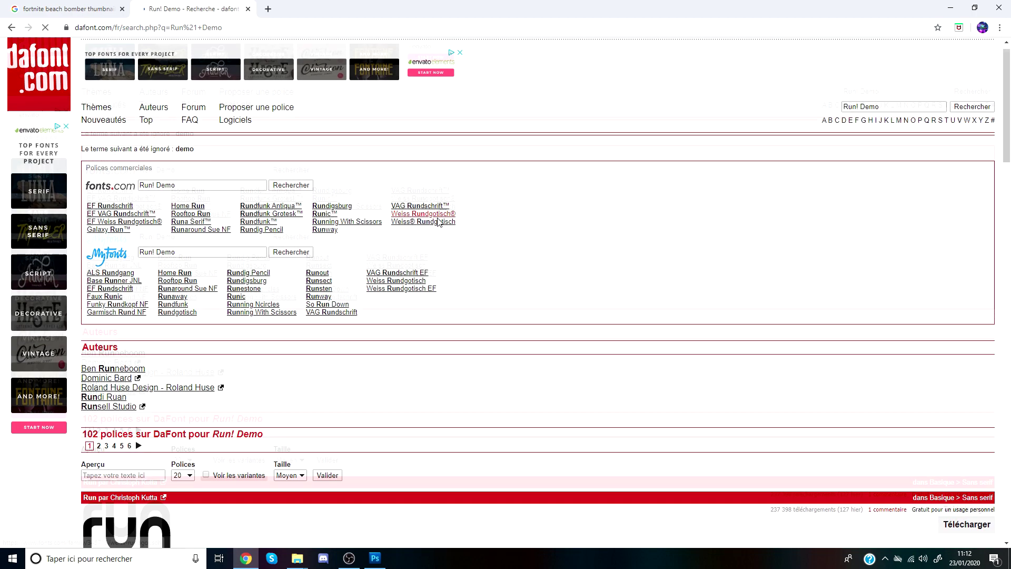
scroll(325, 271, "down", 8)
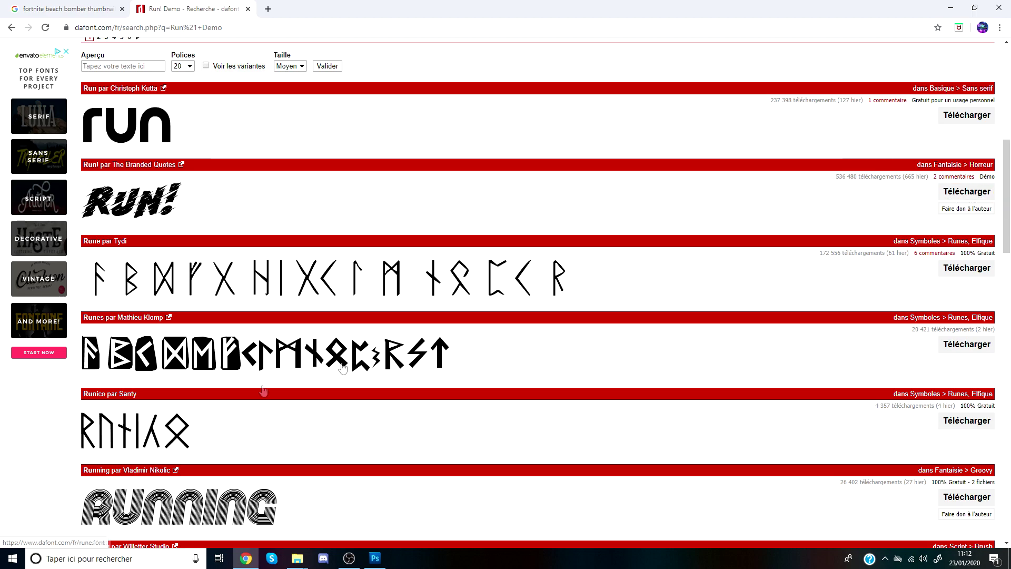
Step: Switch to File Explorer and open the Fonts folder inside Windows on the C: drive
left_click(297, 559)
left_click(126, 511)
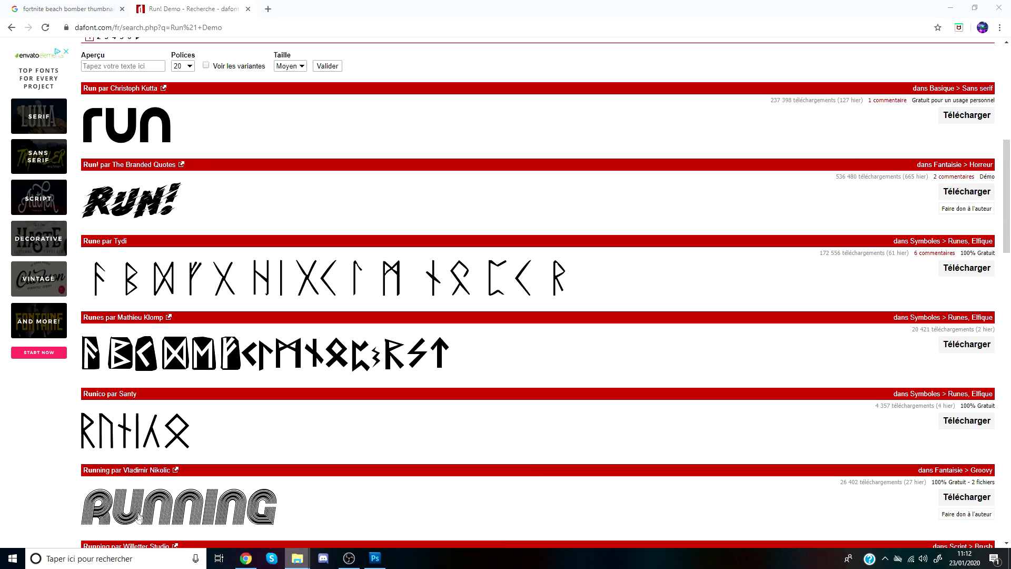
left_click(117, 512)
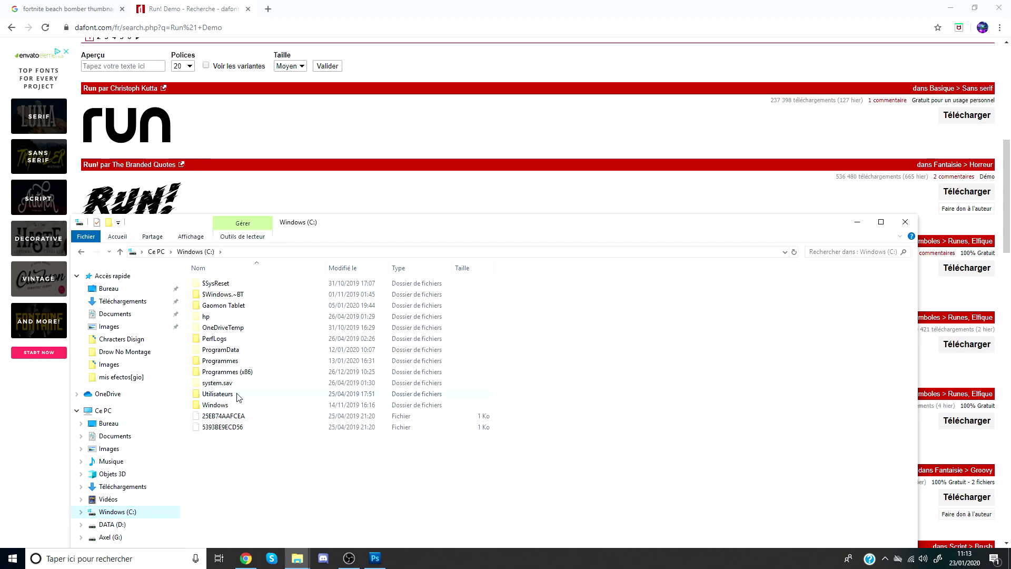
double_click(221, 405)
left_click(215, 484)
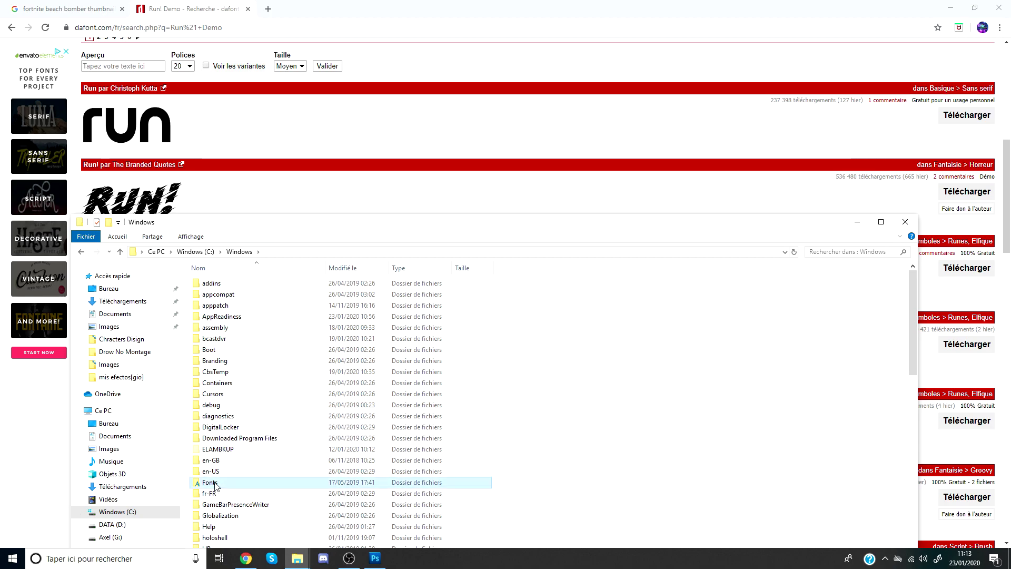
double_click(215, 483)
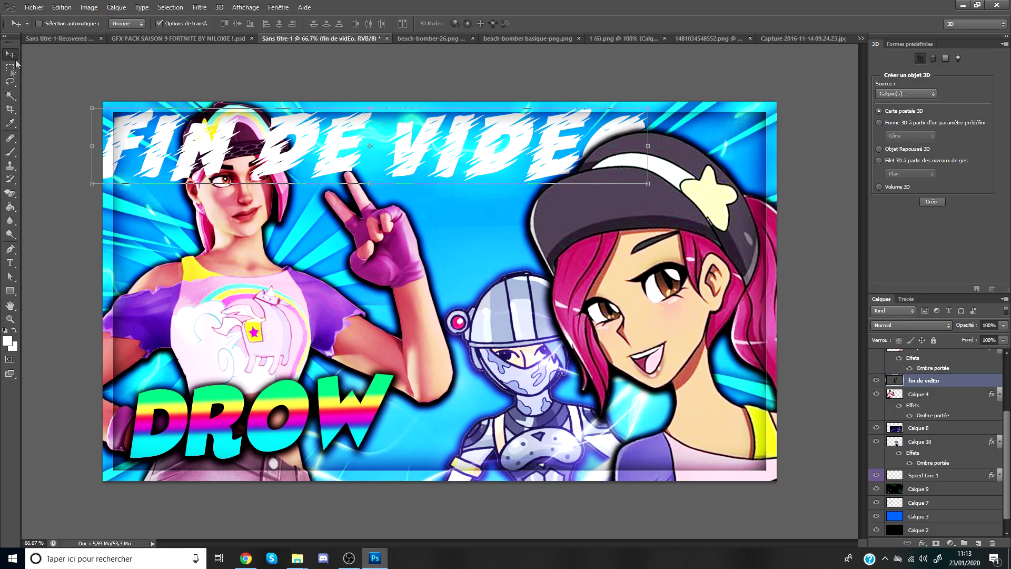
Step: Back in Photoshop, choose the Bonzai font with the Type tool on the fin de vidEo layer and move the title slightly right
left_click(9, 263)
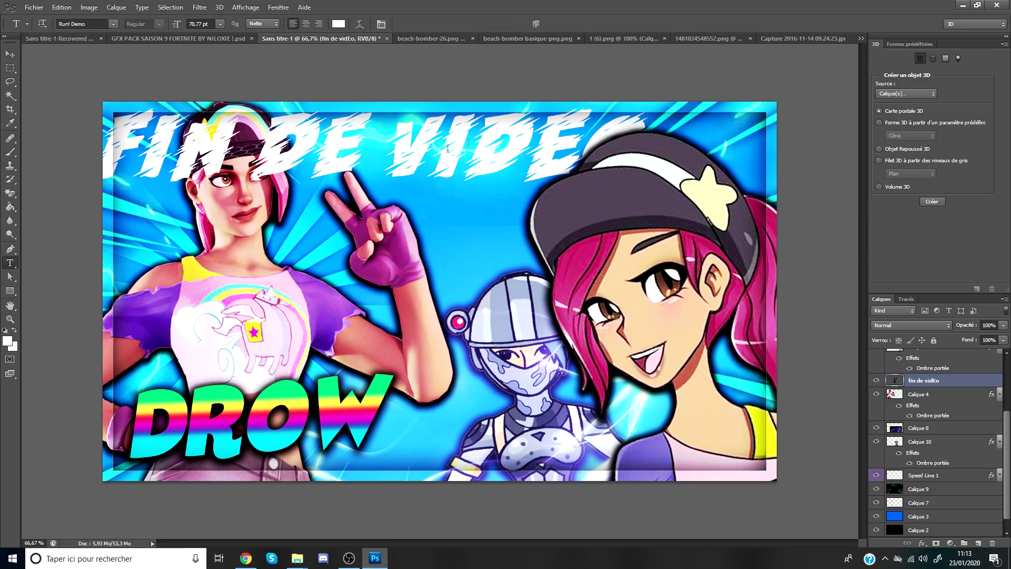
left_click(113, 24)
left_click_drag(146, 252, 152, 63)
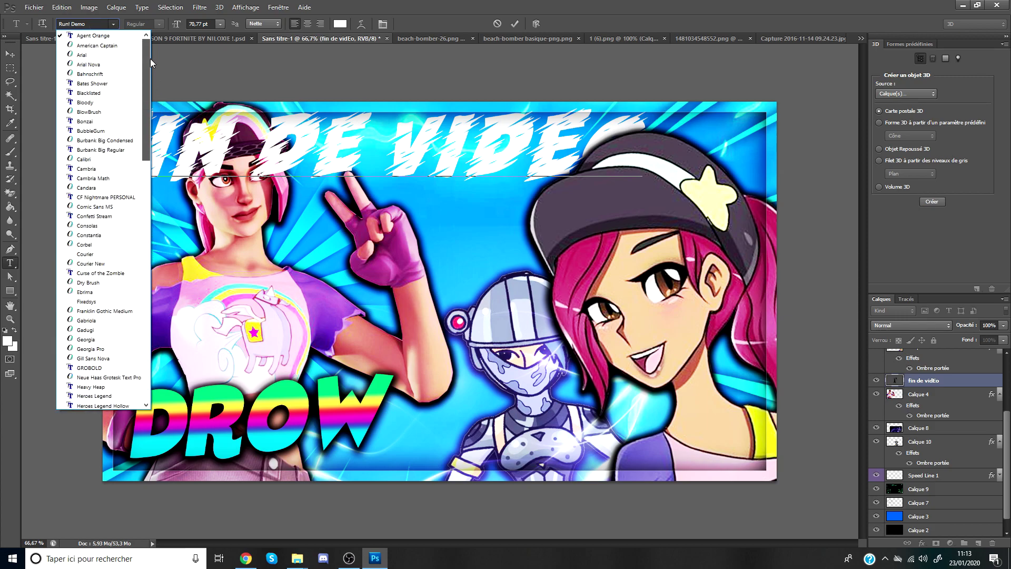
left_click(107, 122)
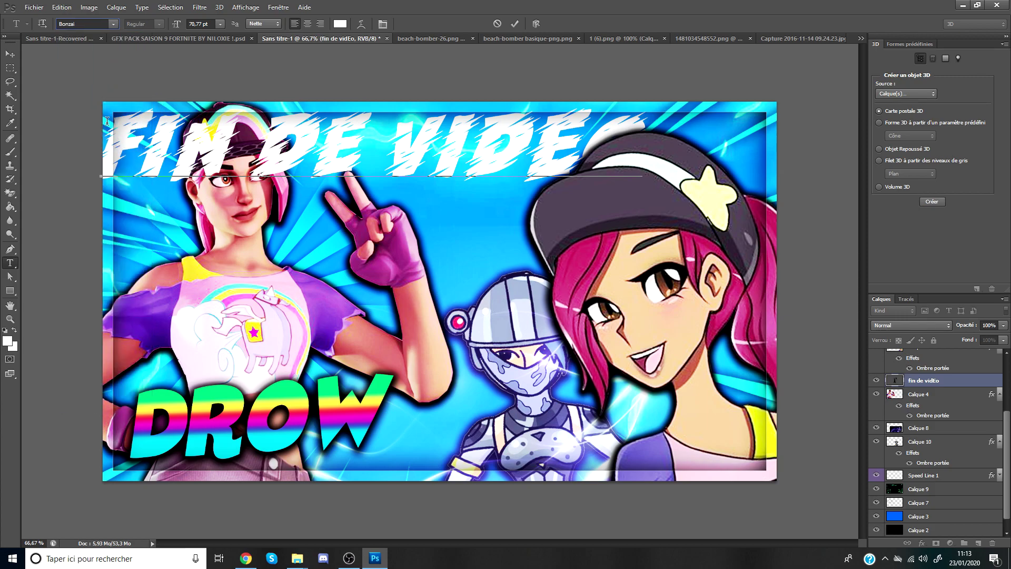
left_click(10, 55)
left_click_drag(352, 165, 400, 171)
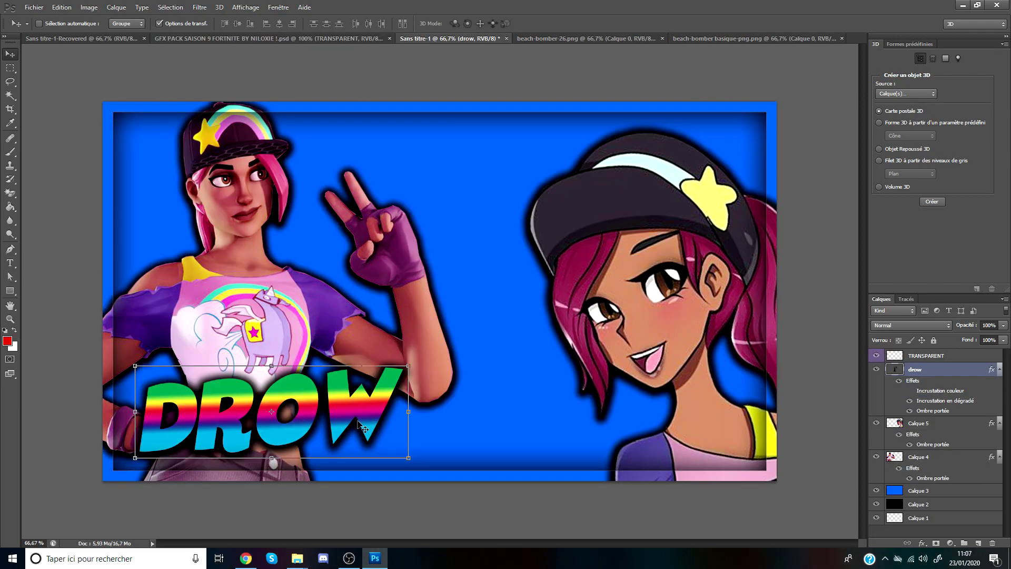
Step: Nudge the drow text slightly down and left, and add a new layer above the TRANSPARENT layer
mouse_move(359, 422)
left_mouse_down()
mouse_move(453, 418)
mouse_move(355, 427)
left_mouse_up()
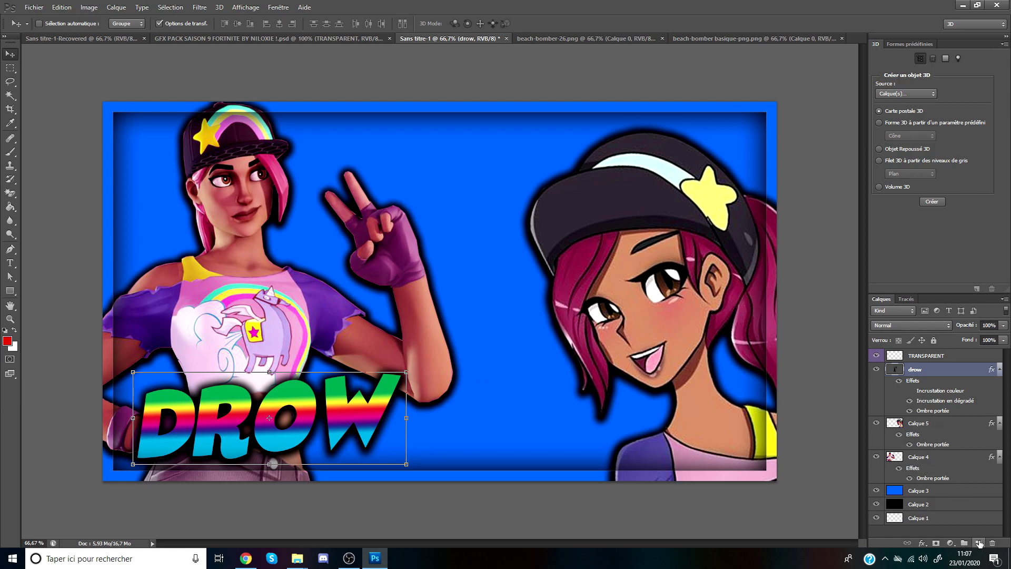
left_click(981, 542)
left_click_drag(954, 370, 951, 353)
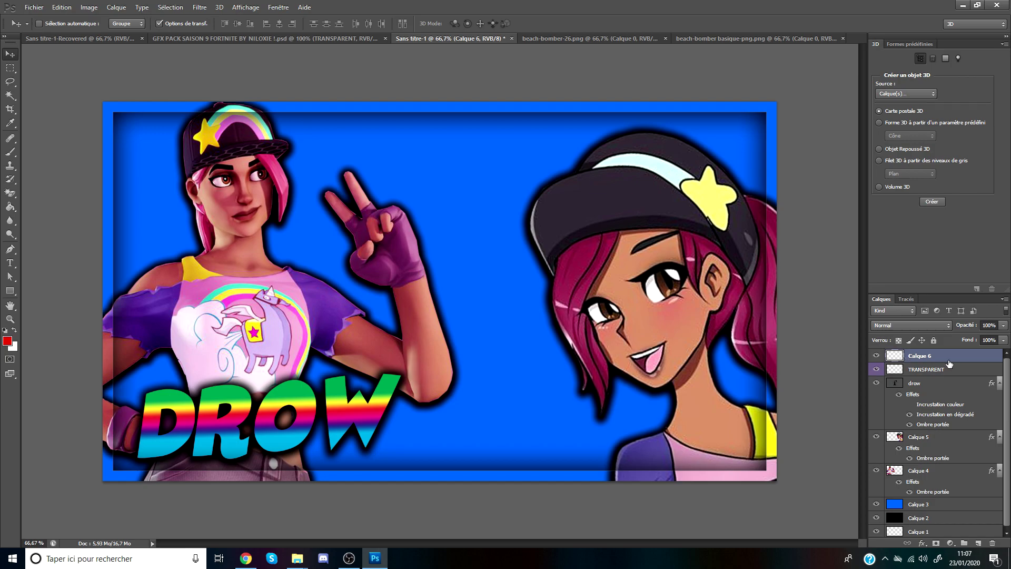
Step: Set the foreground color to white ffffff and paint over the whole canvas on the new layer with the large brush
left_click(8, 342)
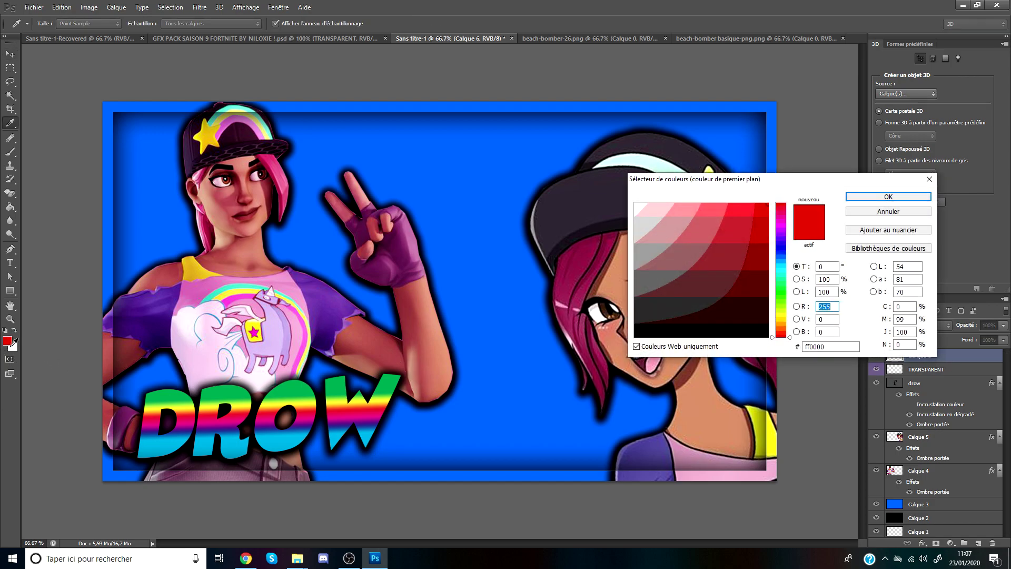
left_click_drag(729, 260, 623, 207)
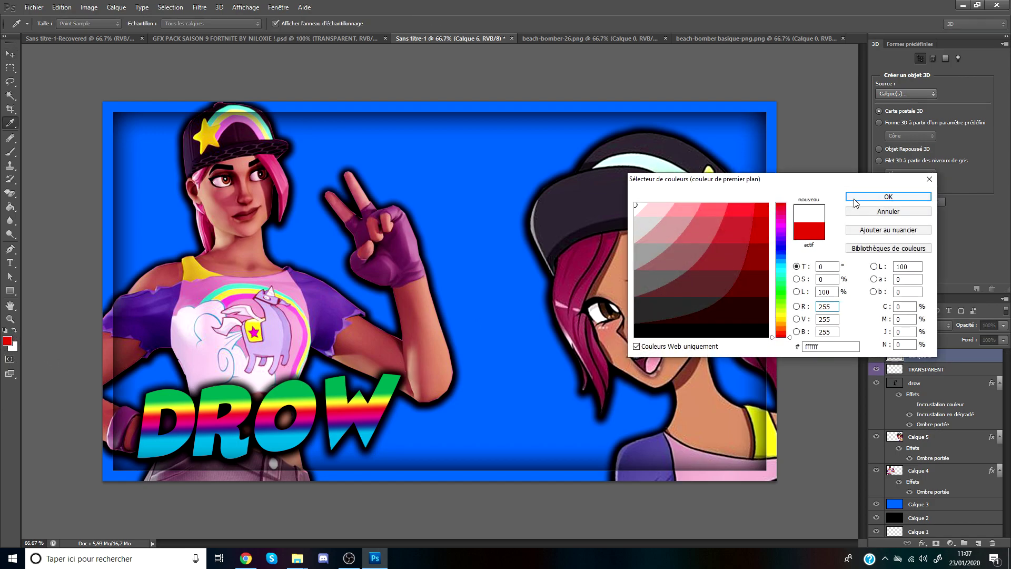
left_click(888, 197)
left_click(10, 153)
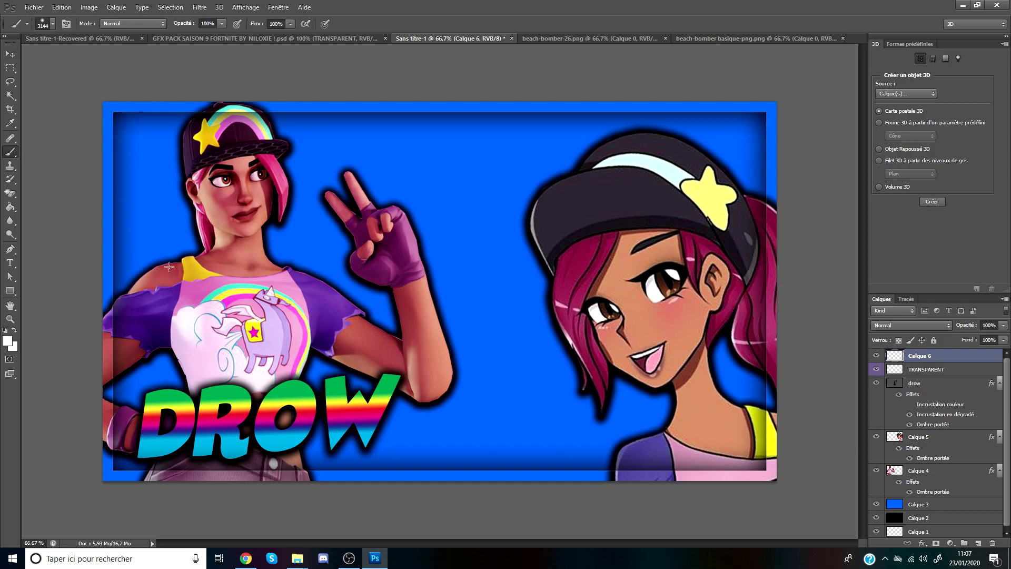
left_click_drag(442, 289, 1010, 288)
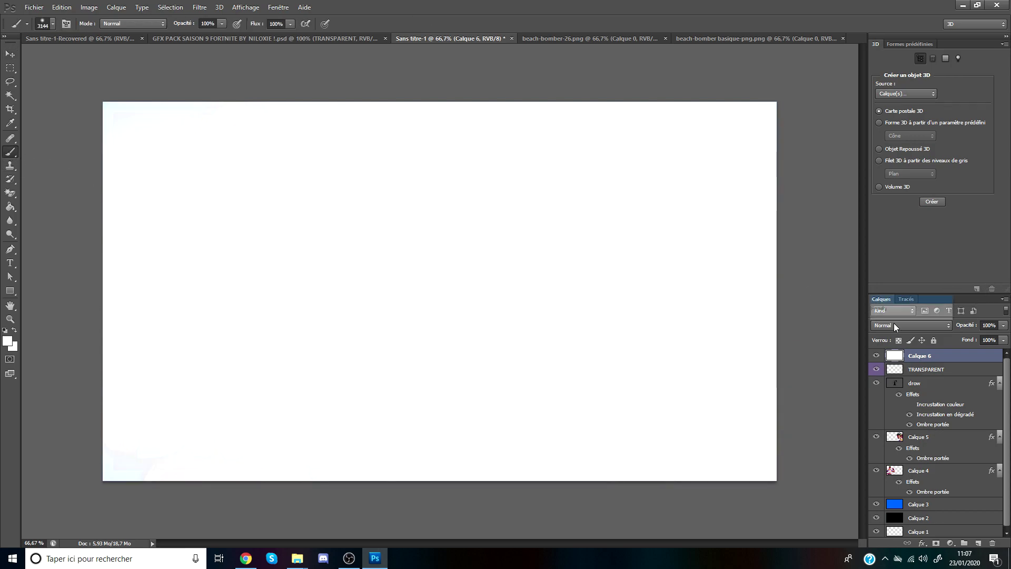
Step: Set the white layer's blend mode to Incrustation and lower its opacity to 57%
left_click(895, 326)
left_click(900, 330)
left_click(894, 324)
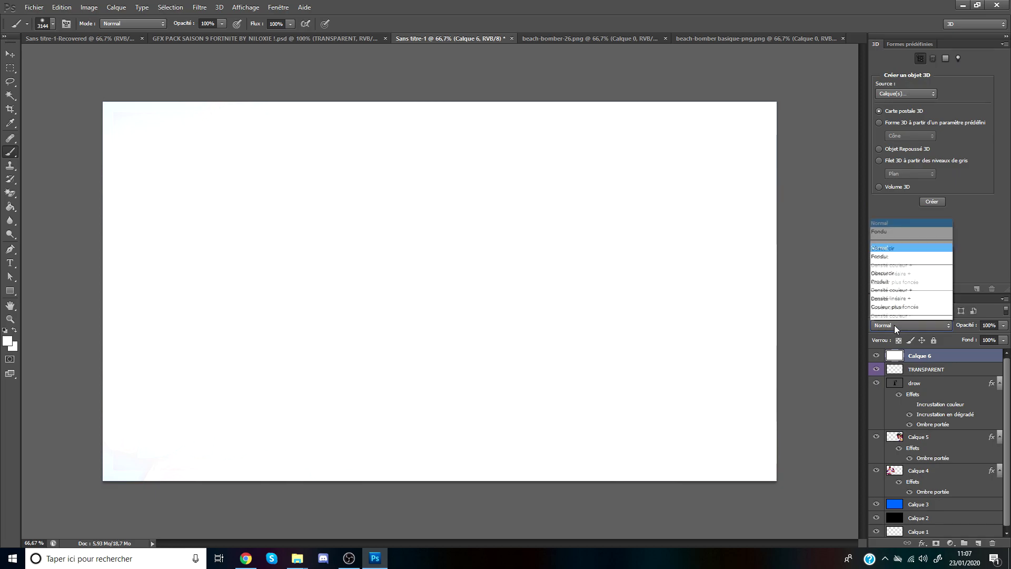
left_click(906, 180)
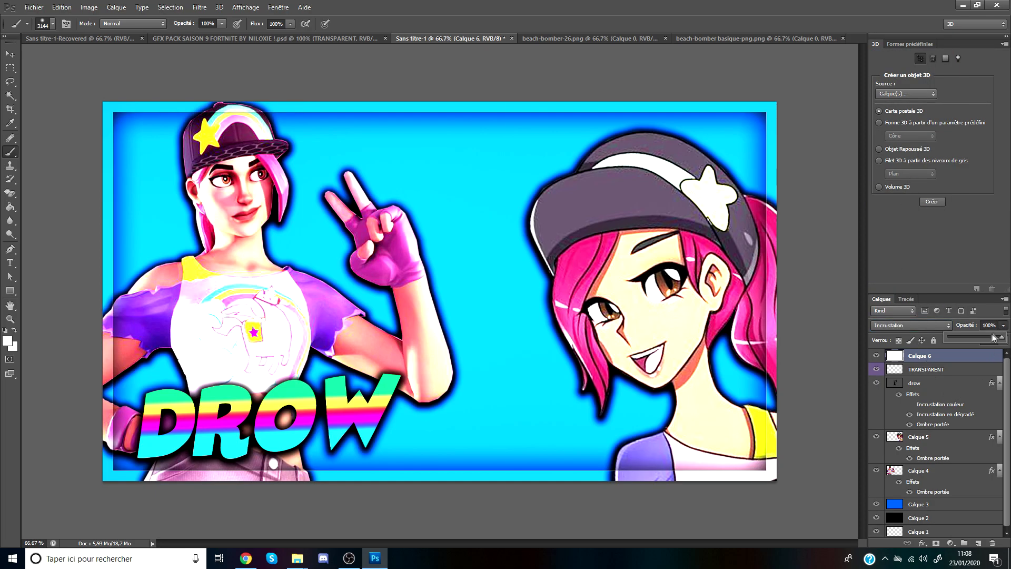
left_click_drag(986, 338, 979, 339)
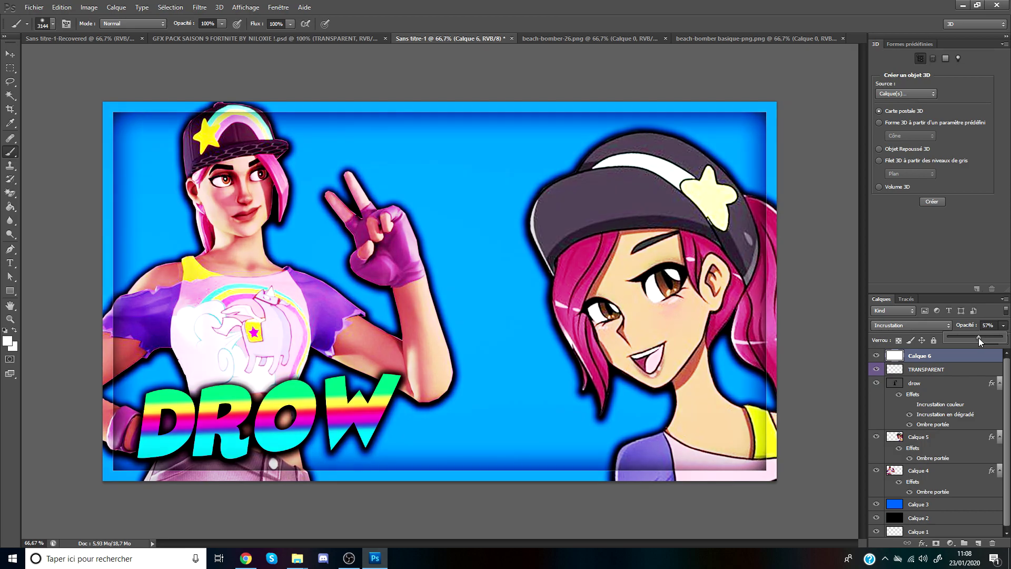
Step: Select the drow text layer and shift the text slightly left with the Move tool
left_click(10, 54)
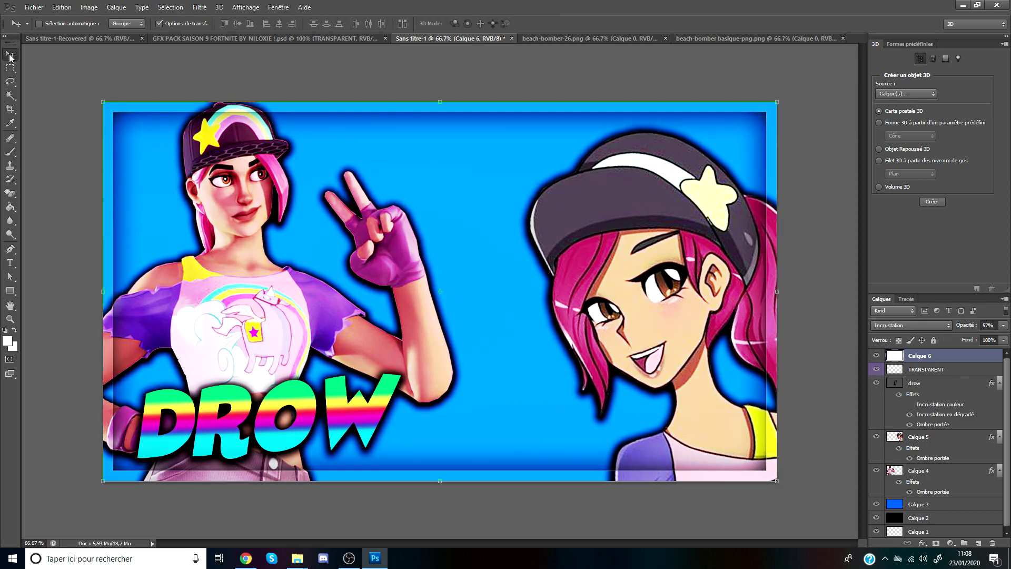
left_click(946, 470)
left_click(943, 389)
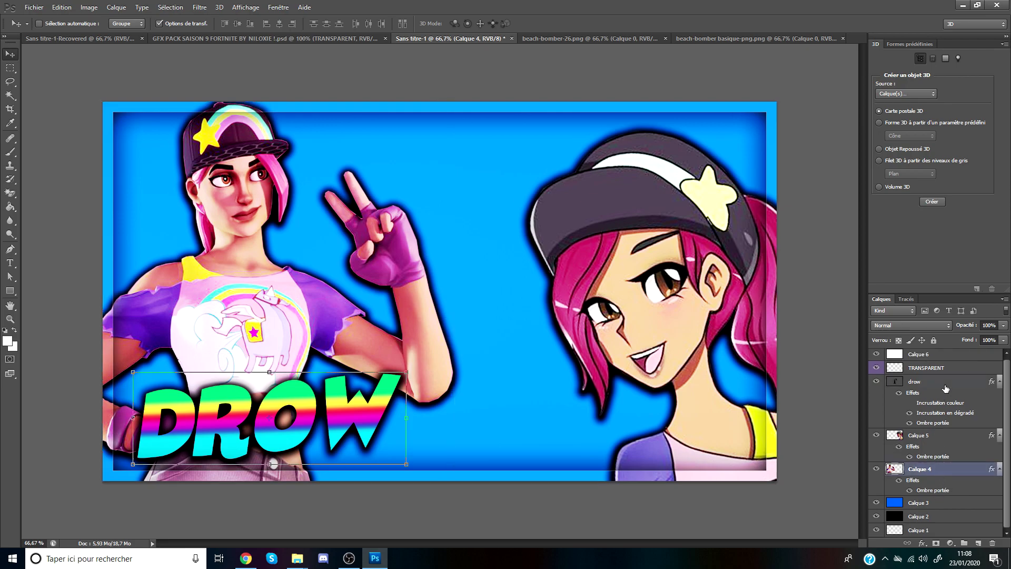
Step: Open the ray-burst image 1 (6) from the mis efectos[gio] folder inside Merdier on the G: drive
left_click(34, 7)
left_click(42, 25)
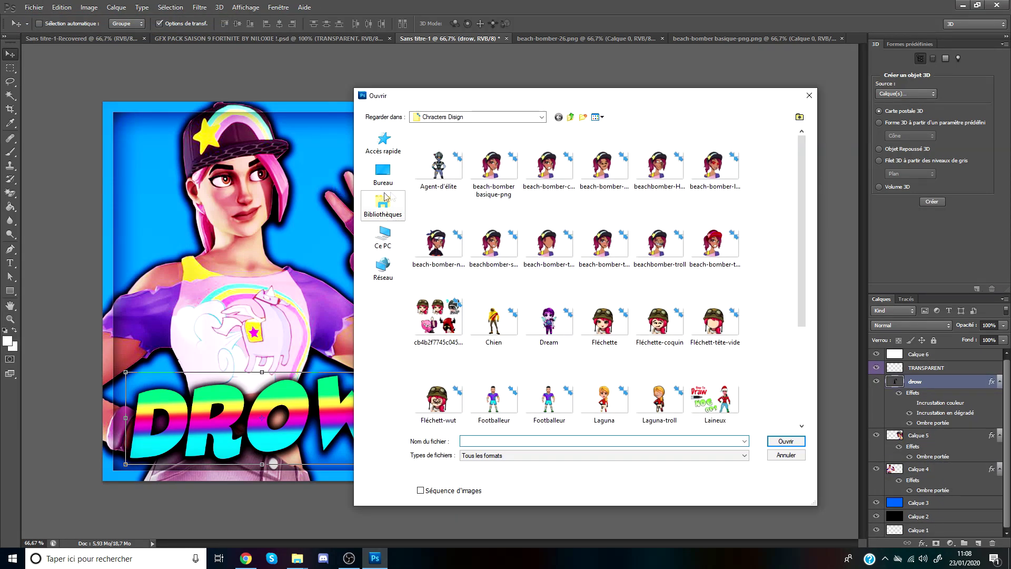
left_click(384, 238)
left_click(456, 275)
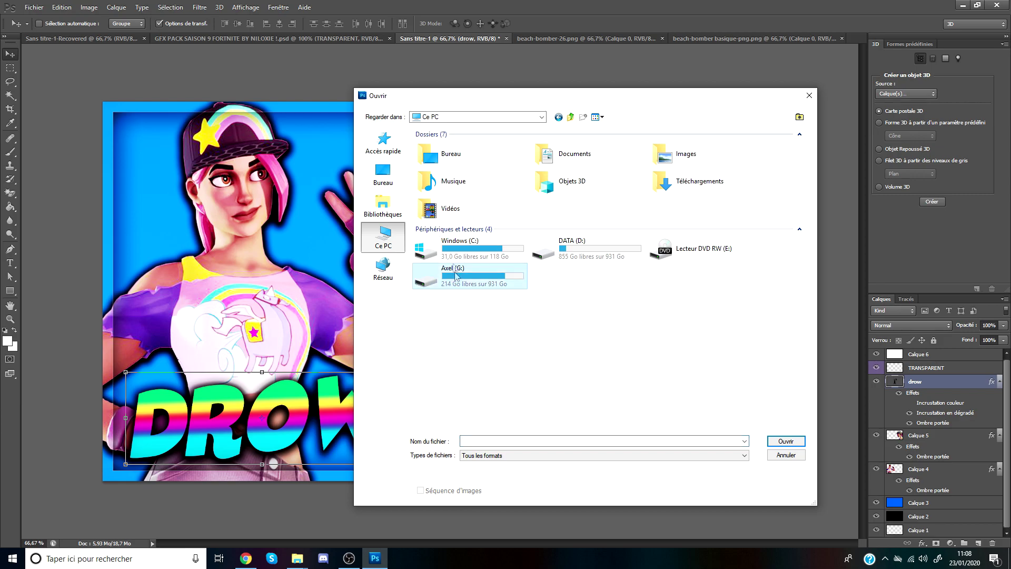
double_click(450, 279)
double_click(435, 225)
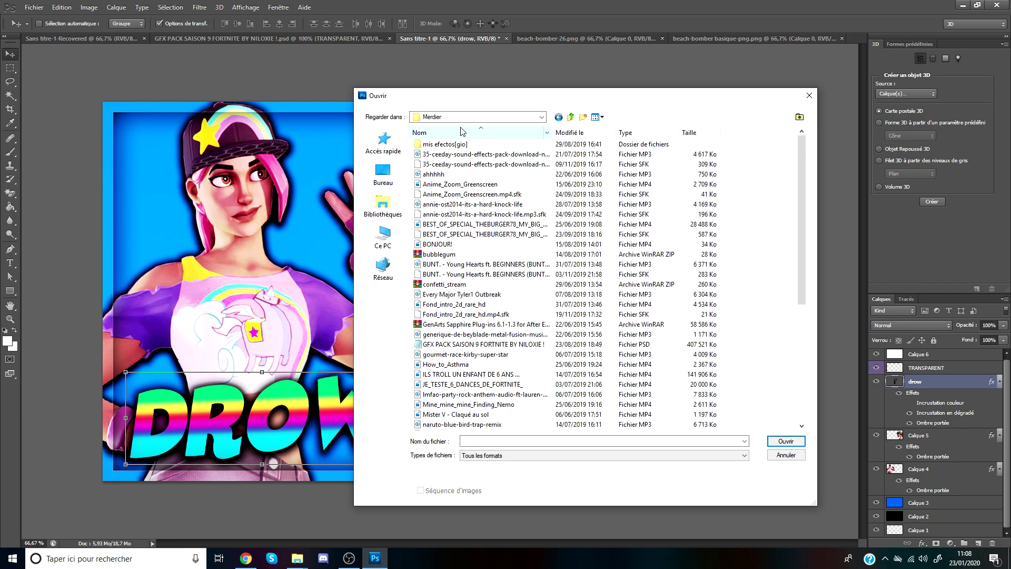
double_click(458, 145)
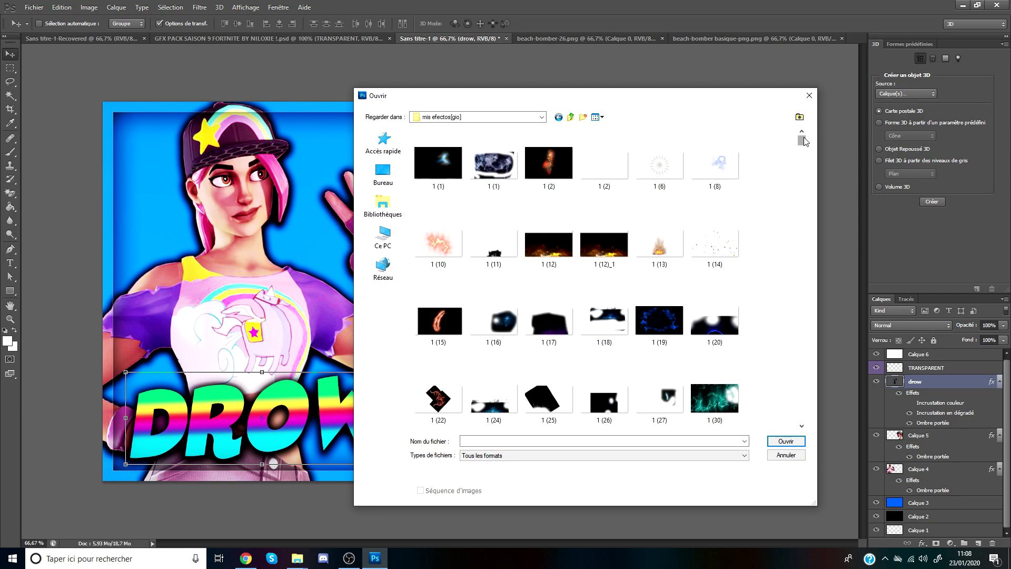
left_click(666, 176)
double_click(664, 176)
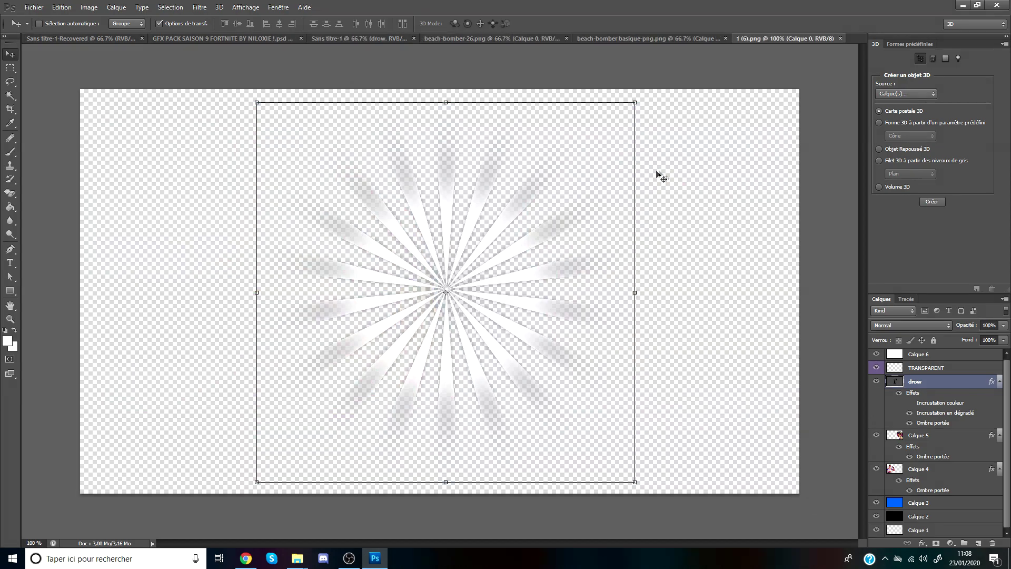
Step: Copy the white ray burst into the Sans titre-1 composition, place its layer below Calque 4 and center it behind the 3D character
left_click_drag(444, 199, 310, 207)
left_click_drag(965, 379, 948, 512)
left_click_drag(310, 282, 271, 284)
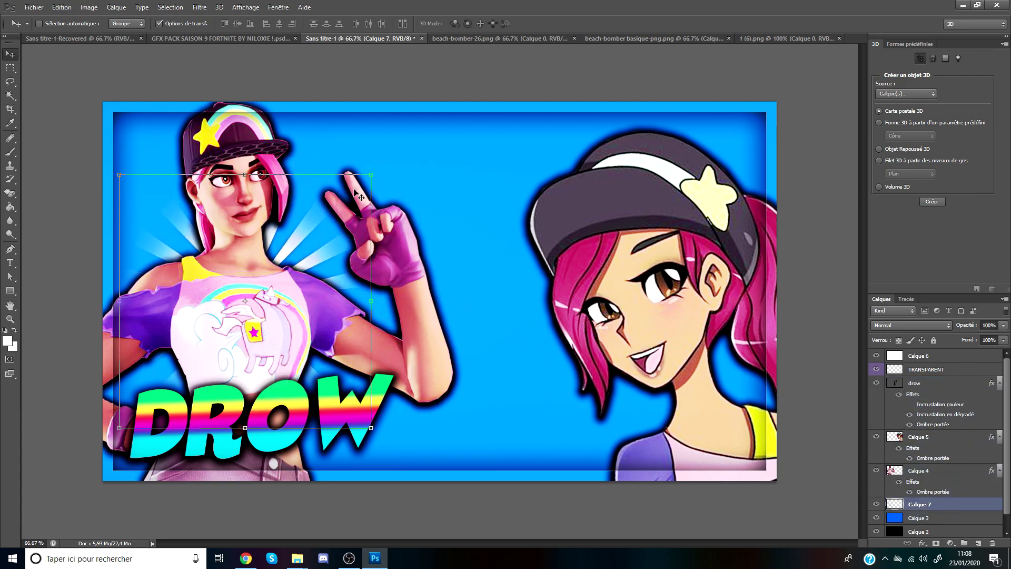
Step: Scale the ray burst to about 133% wide and 125% high, rotate it about -4.3° and apply the transformation
left_click_drag(368, 175, 454, 110)
left_click_drag(393, 195, 370, 214)
left_click_drag(522, 136, 515, 112)
left_click_drag(376, 216, 373, 217)
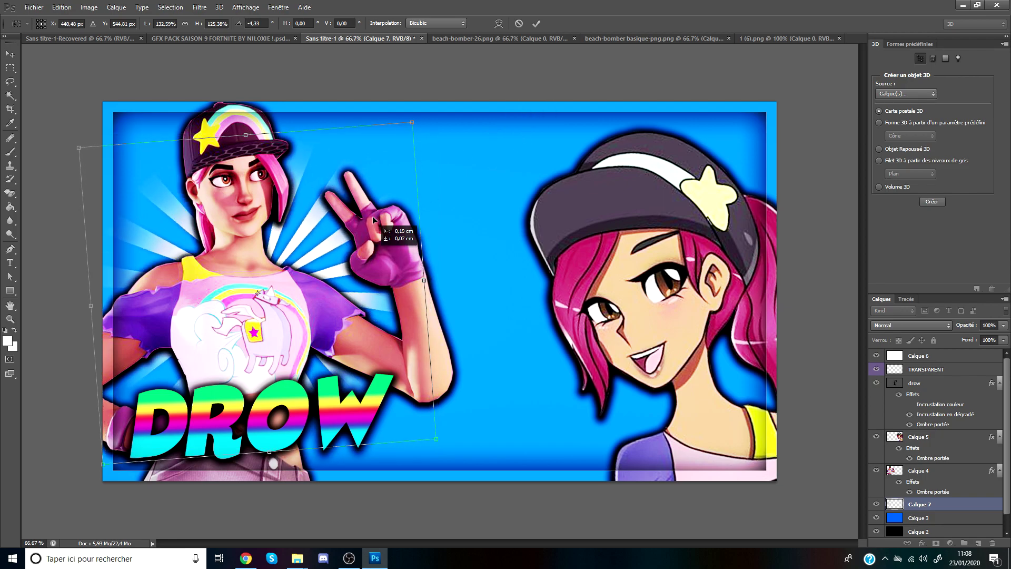
left_click(11, 54)
left_click(485, 217)
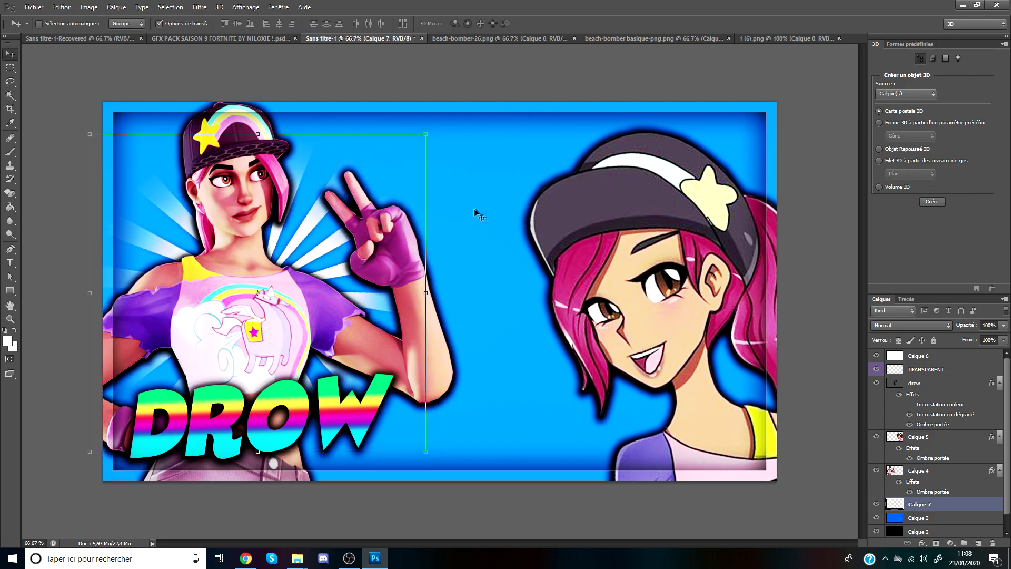
Step: Set the ray-burst layer's blend mode to Incrustation and enlarge it to about 108% wide and 111% high behind the character
left_click(911, 325)
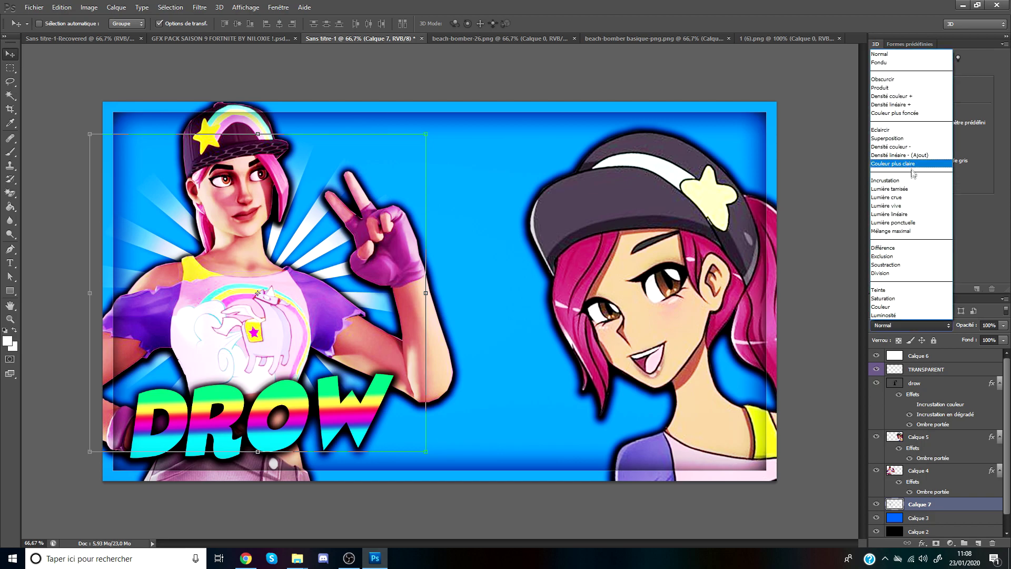
left_click(896, 168)
left_click_drag(334, 303, 327, 301)
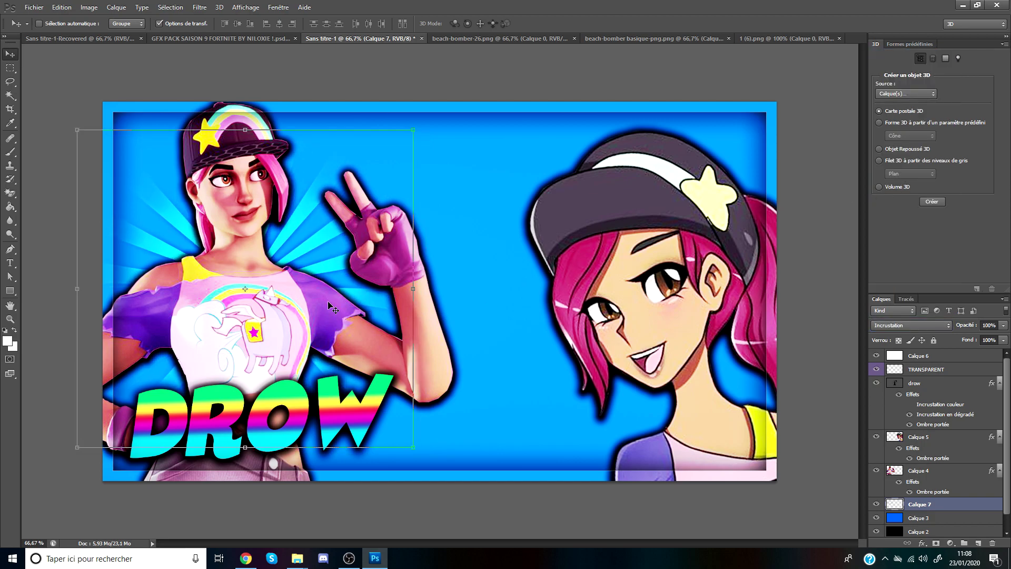
left_click_drag(417, 449, 394, 443)
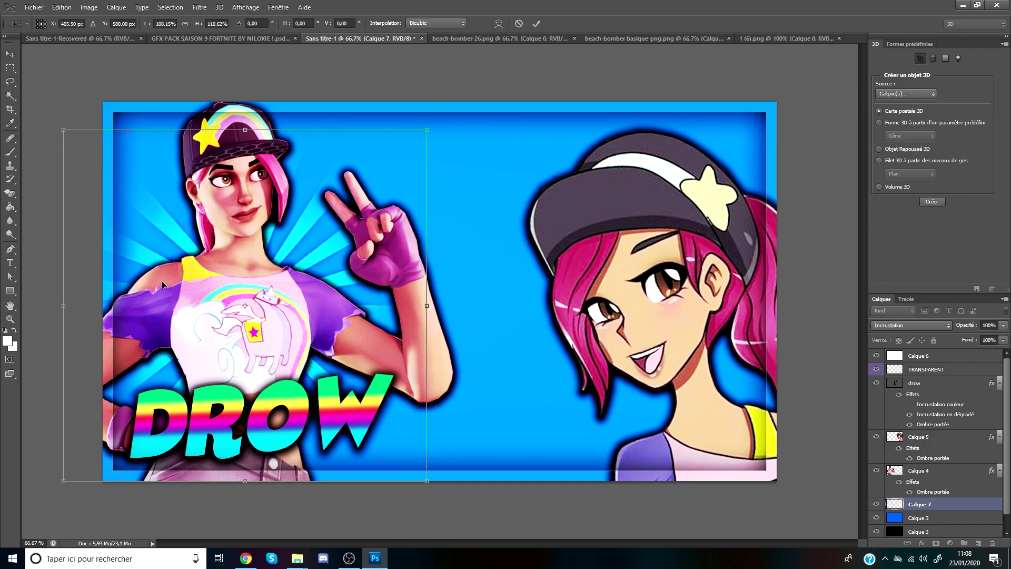
left_click(8, 54)
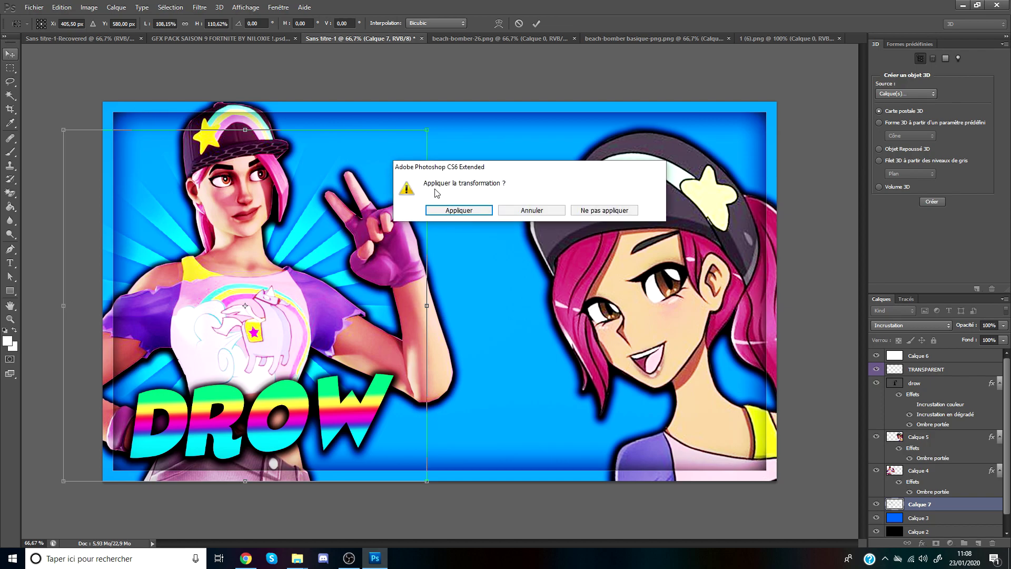
left_click(459, 214)
left_click(34, 6)
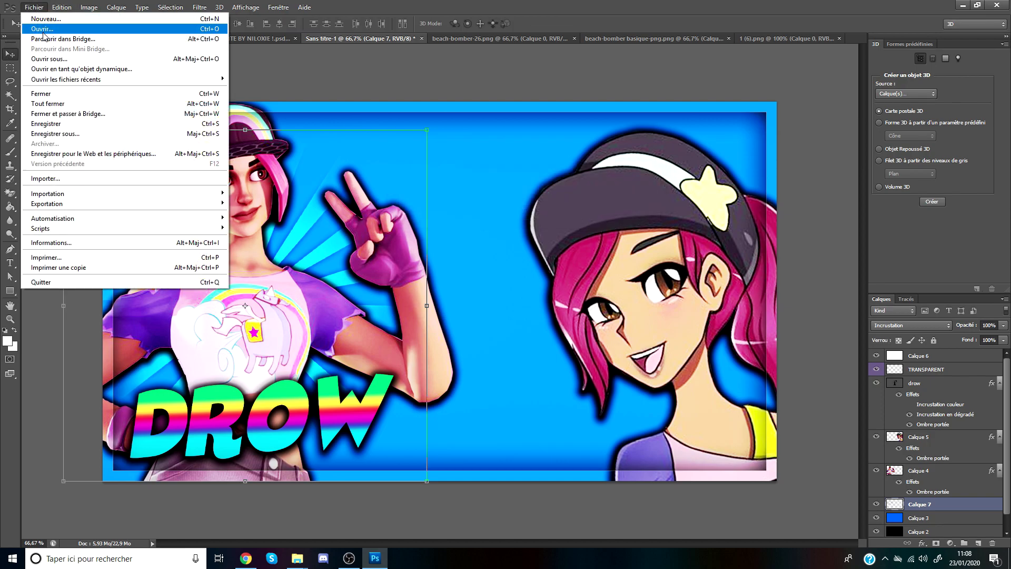
left_click(43, 31)
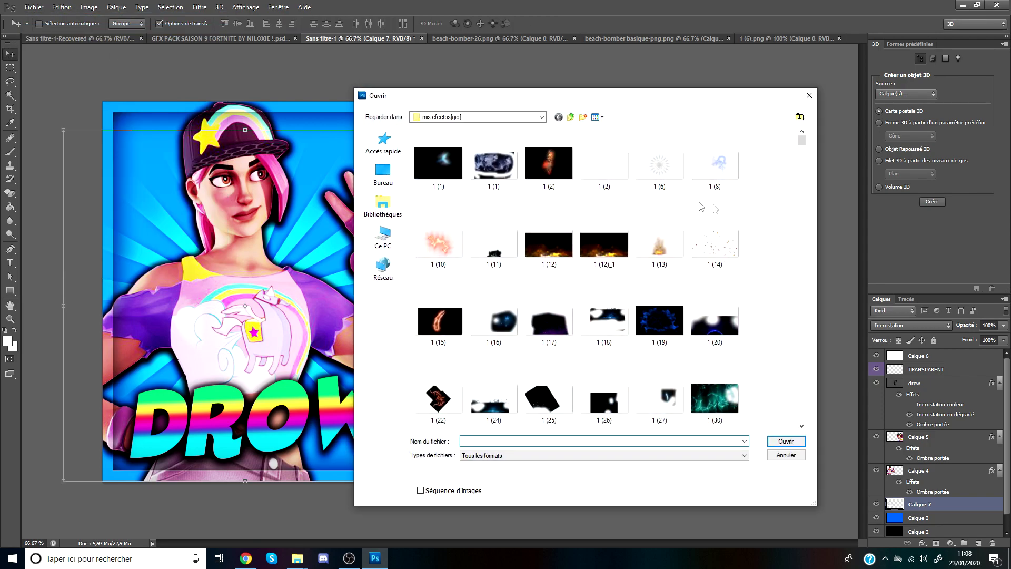
left_click_drag(801, 148, 804, 218)
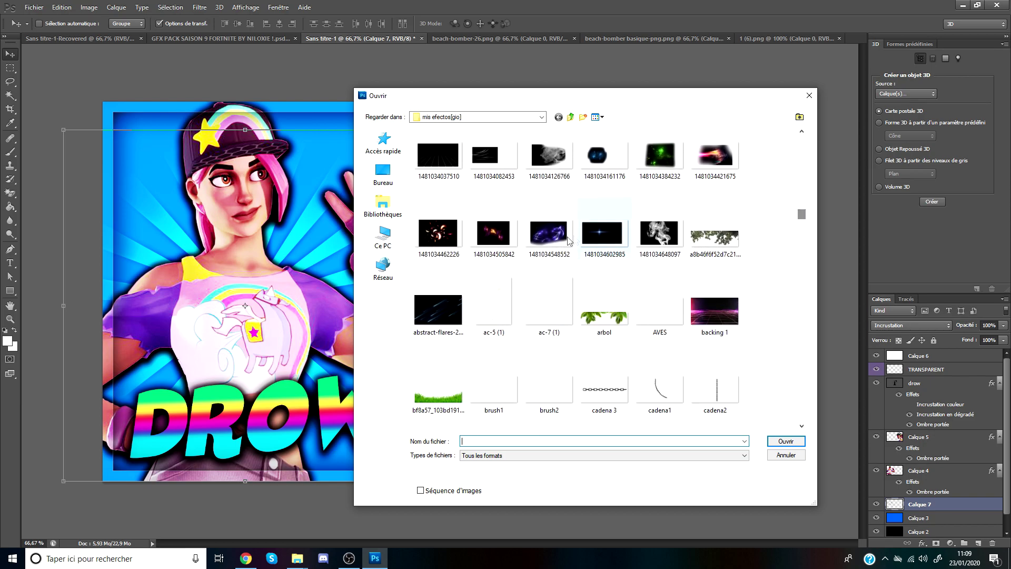
double_click(549, 233)
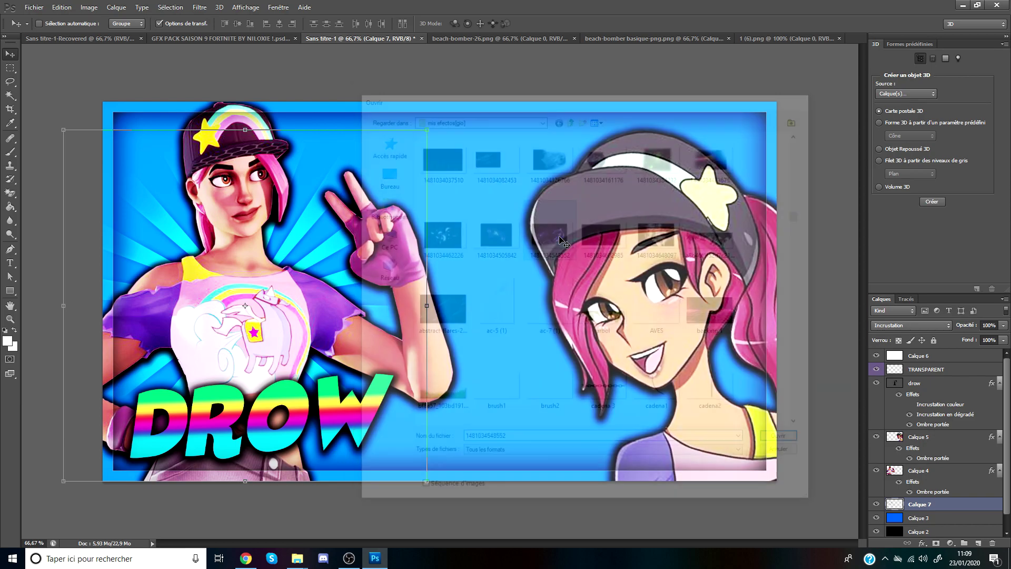
Step: Copy the light streaks into Sans titre-1 above Calque 5 and set their blend mode to Densité linéaire - (Ajout)
left_click_drag(465, 262, 583, 297)
left_click_drag(954, 510, 930, 375)
left_click(897, 327)
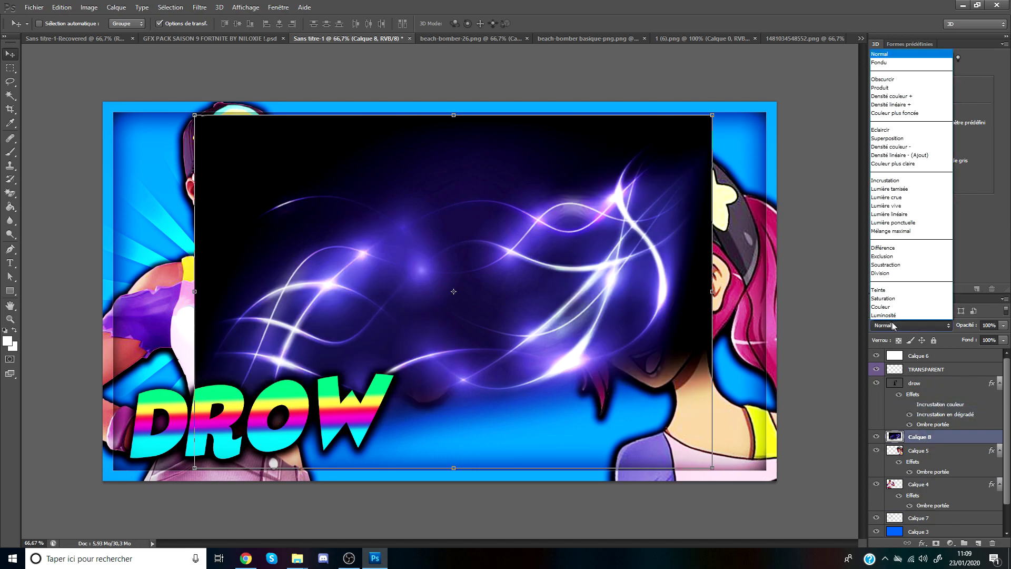
left_click(898, 156)
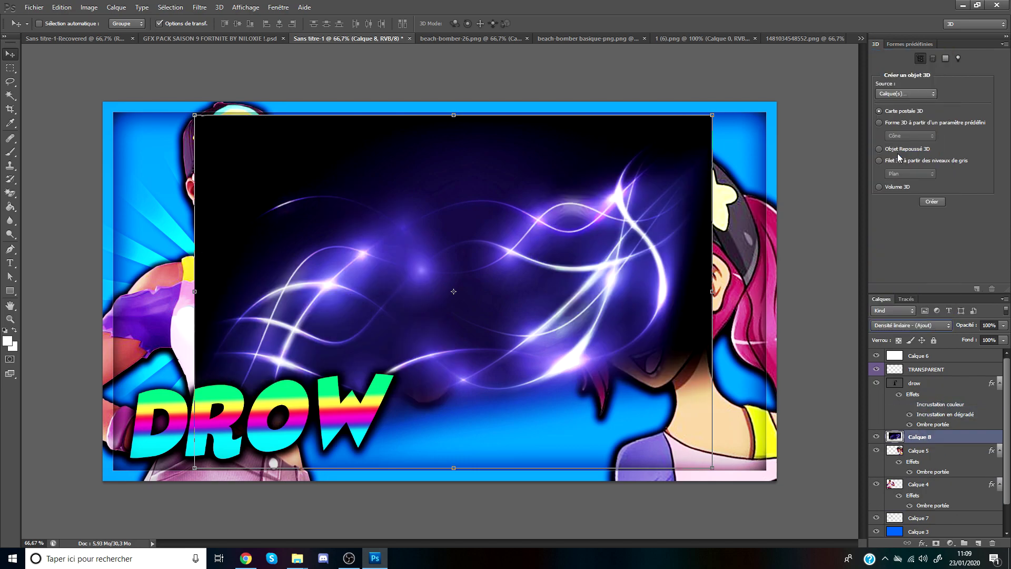
Step: Move the light-streak layer below Calque 4 and shift the streaks down toward the canvas's lower edge
mouse_move(579, 253)
left_mouse_down()
mouse_move(534, 351)
mouse_move(585, 376)
mouse_move(579, 397)
mouse_move(548, 273)
mouse_move(572, 248)
left_mouse_up()
left_click_drag(943, 437, 943, 512)
left_click_drag(621, 448, 648, 519)
Step: Open the green lightning image Capture 2016-11-14 09.24.23.jpg and copy it into the Sans titre-1 composition
key("ctrl+o")
double_click(605, 174)
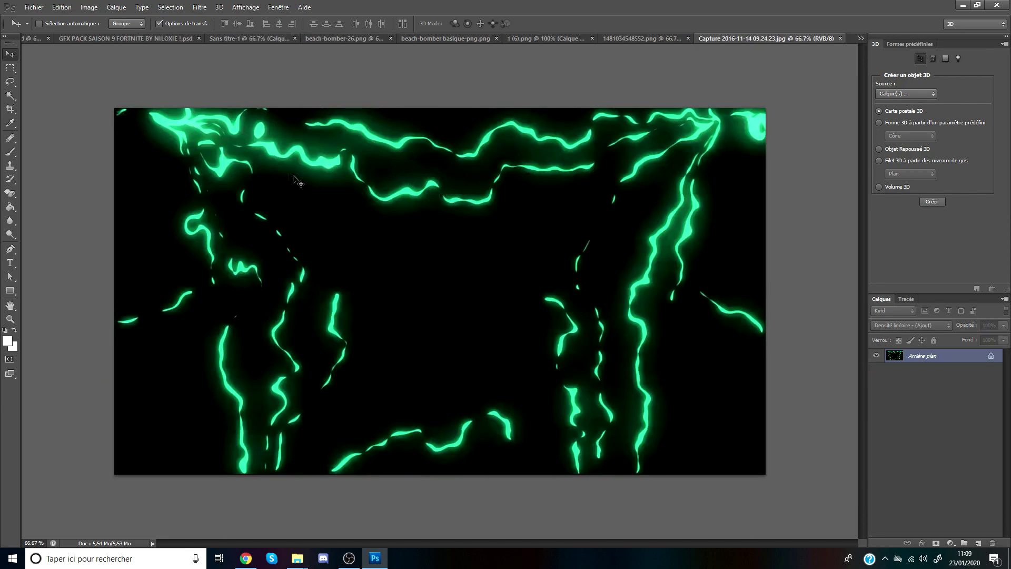
left_click_drag(242, 51, 518, 270)
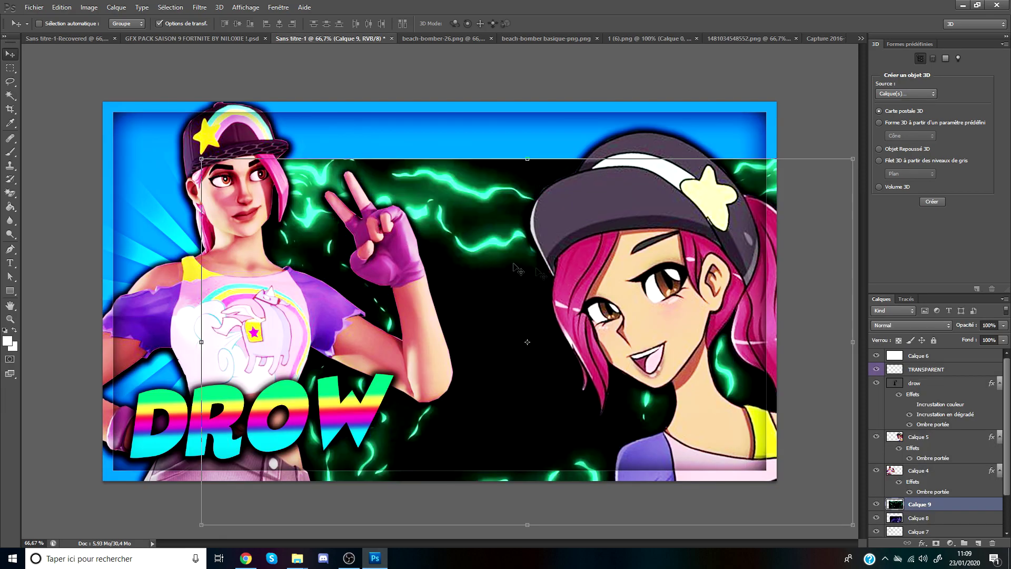
Step: Place the green lightning layer above Calque 5 and set its blend mode to Densité linéaire - (Ajout)
left_click_drag(955, 508, 943, 431)
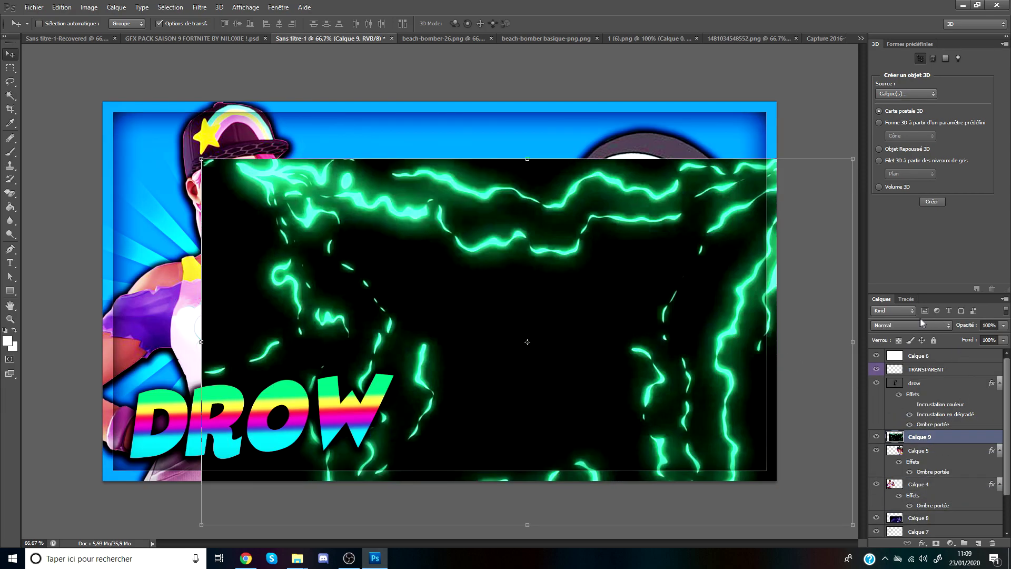
left_click(912, 325)
left_click(906, 155)
Step: Reposition the lightning over the whole canvas, scale it to about 171% wide and 181% high, and apply the transformation
left_click_drag(599, 373, 393, 300)
left_click_drag(647, 453, 905, 529)
key("ctrl+minus")
key("ctrl+minus")
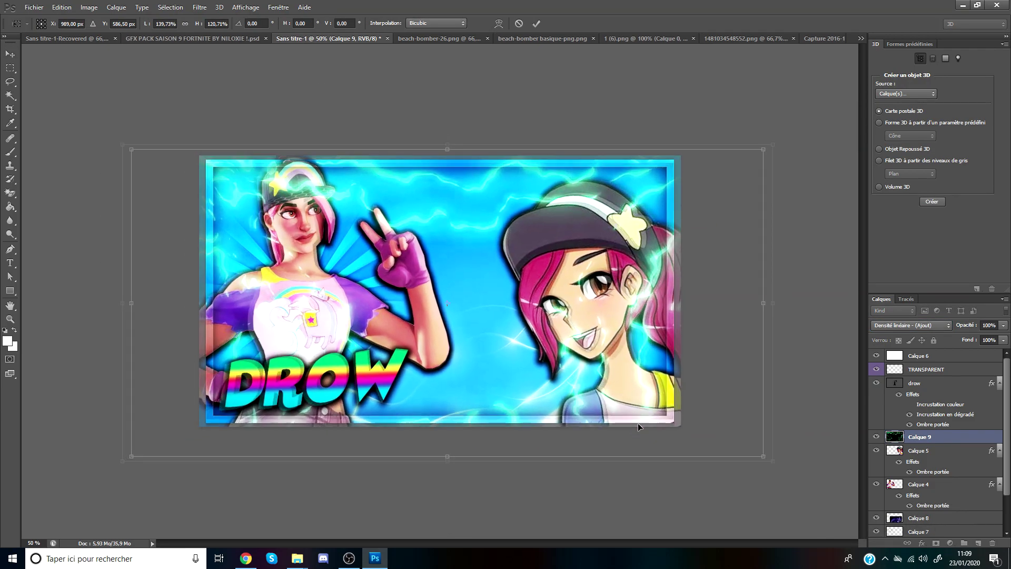
left_click_drag(674, 186, 778, 74)
left_click_drag(659, 229, 595, 282)
left_click(10, 55)
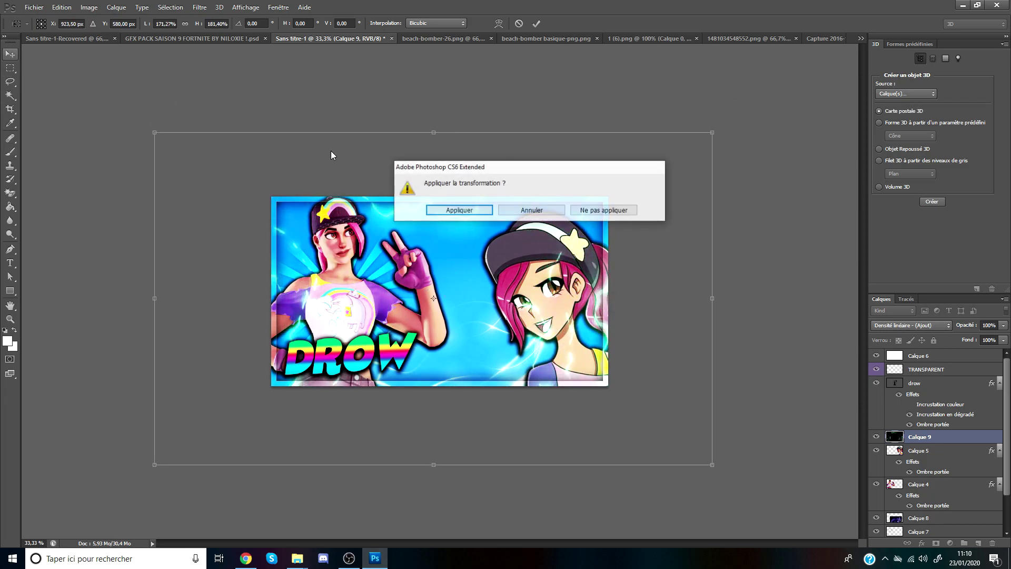
left_click(468, 210)
Step: Move the lightning layer below Calque 8 behind both characters and shift it slightly down
left_click_drag(973, 439, 974, 510)
left_click_drag(480, 363, 478, 369)
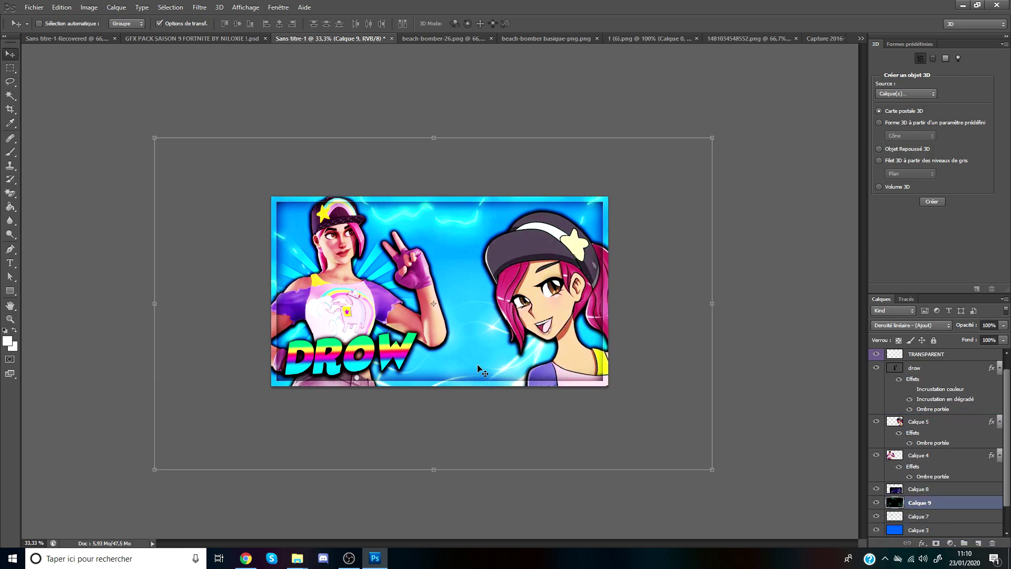
scroll(472, 310, "up", 1)
Step: Open Agent-d'élite from the Chracters Disign folder on the desktop and copy the figure into Sans titre-1 between the two characters
left_click(35, 7)
left_click(52, 28)
left_click(381, 175)
double_click(468, 167)
double_click(438, 166)
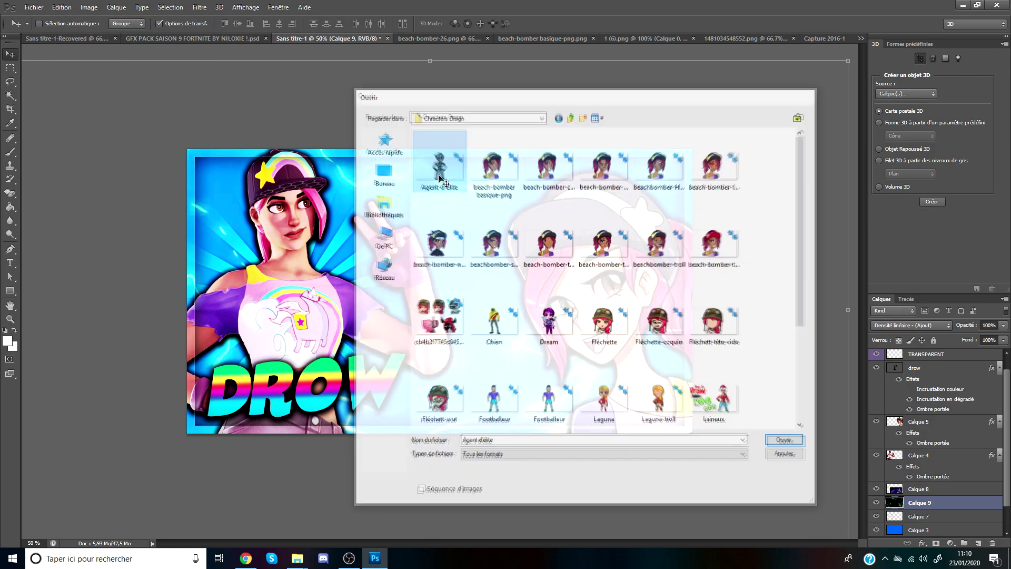
left_click_drag(515, 204, 552, 243)
Step: Rotate the Agent-d'élite figure about -8.3°, apply the transformation and select the Calque 8 layer above it
left_click_drag(486, 371, 509, 379)
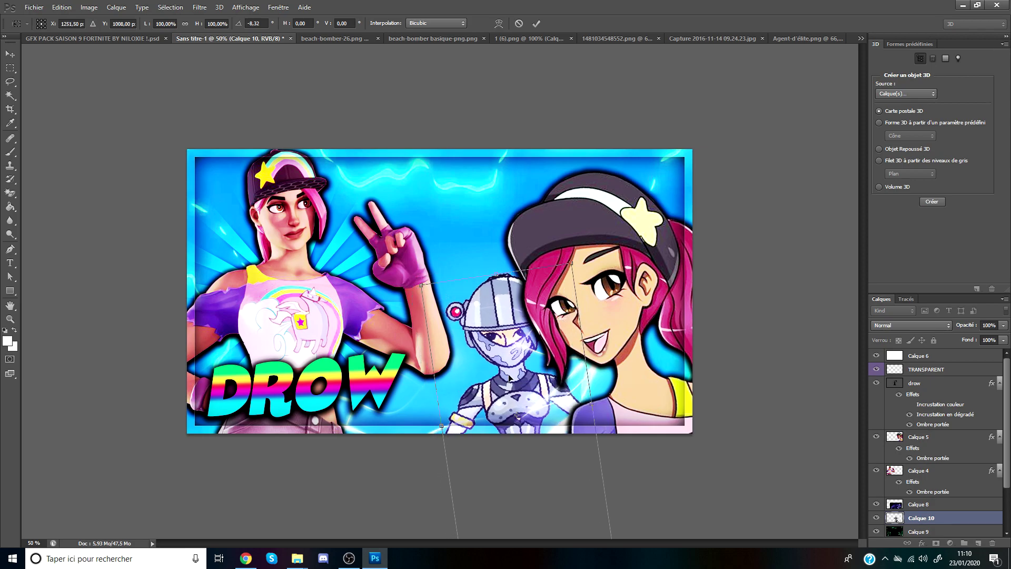
left_click(11, 53)
left_click(457, 211)
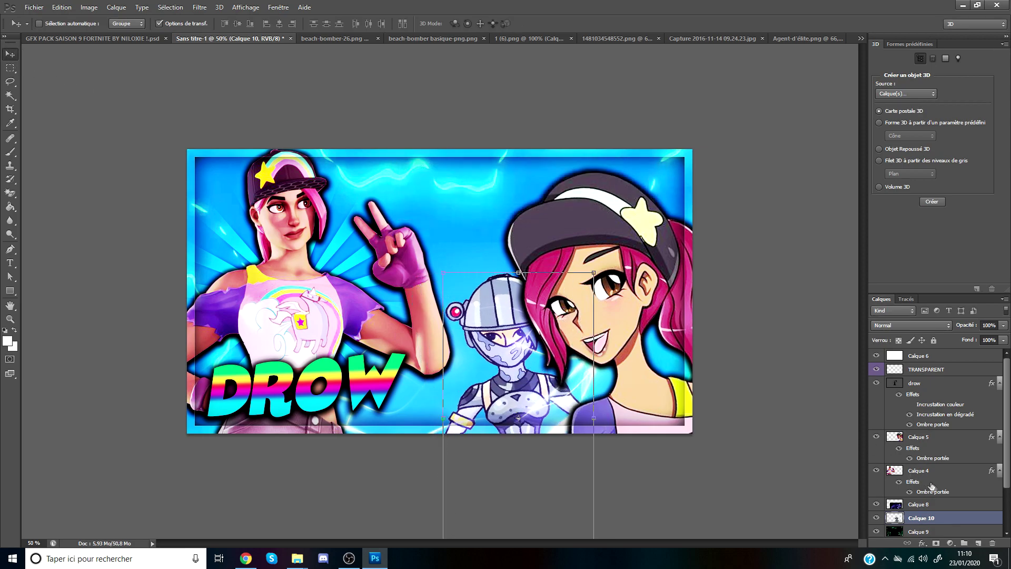
left_click(967, 505)
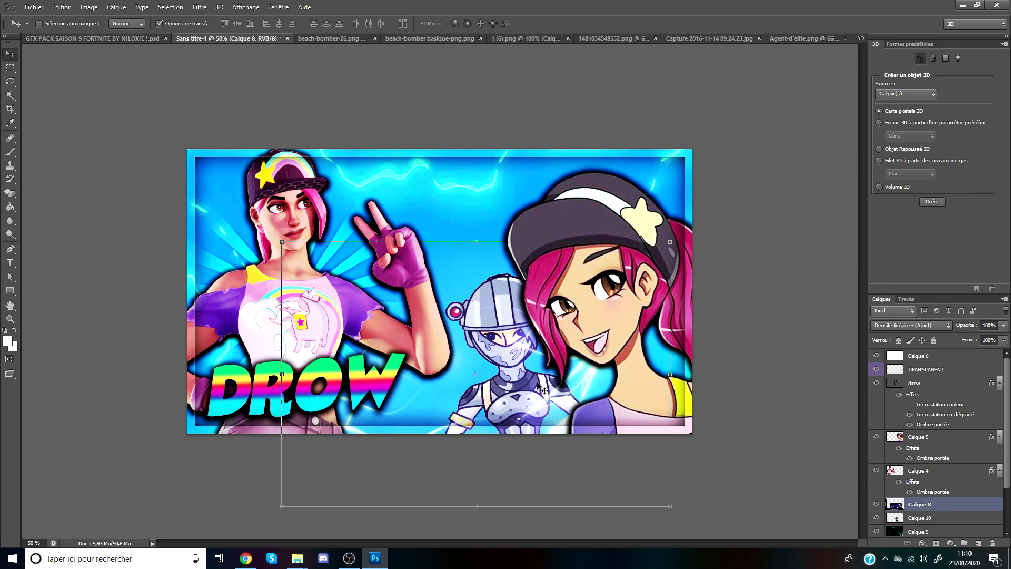
mouse_move(945, 507)
left_mouse_down()
mouse_move(947, 525)
mouse_move(945, 505)
left_mouse_up()
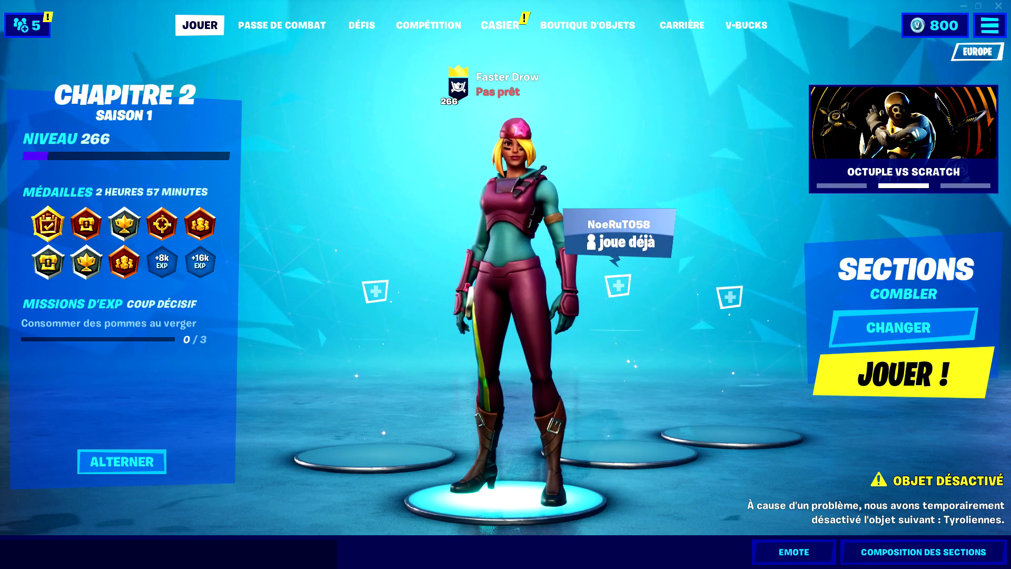
Step: Switch to Fortnite and open the locker's sixth emote slot with the selection filtered to dances
left_click(500, 25)
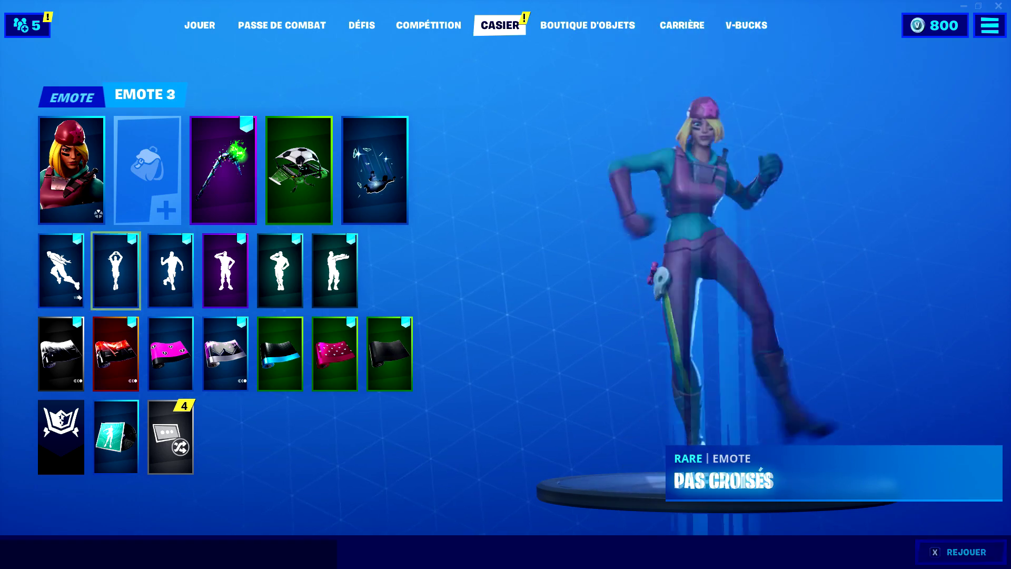
left_click(335, 270)
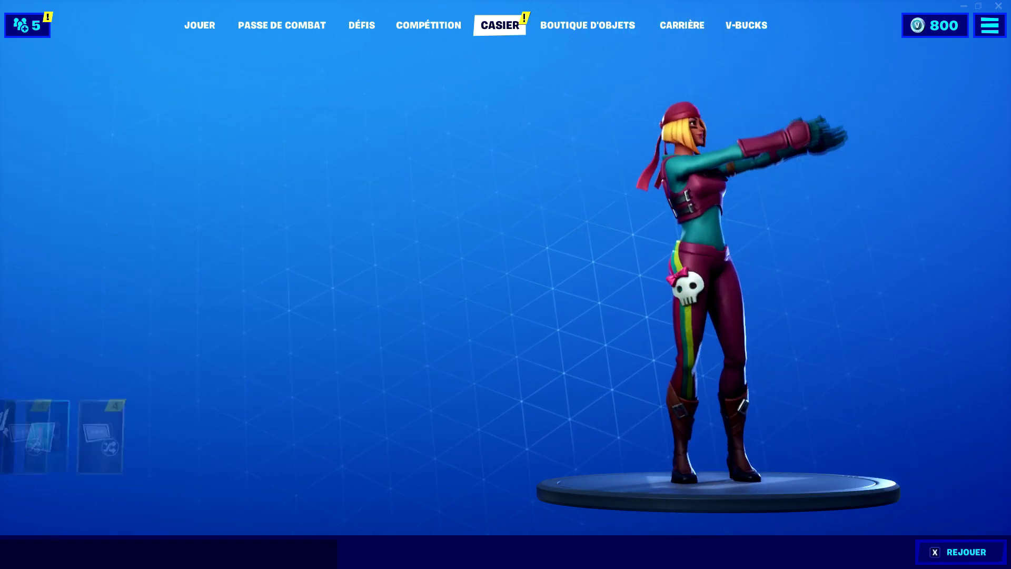
left_click(340, 99)
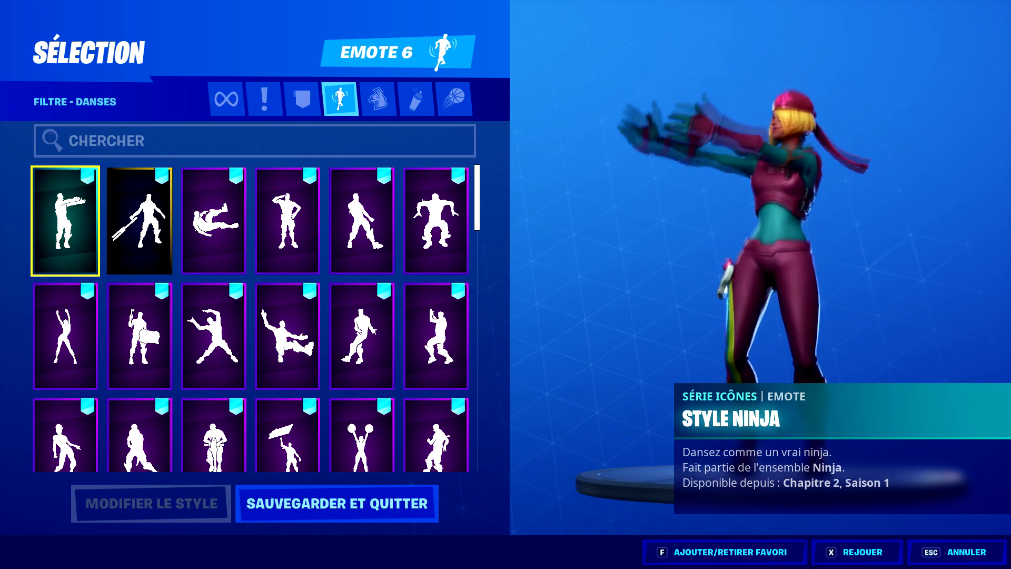
Step: Browse the dance emotes, assign Salut royal to the sixth emote slot and save the selection
scroll(240, 323, "down", 3)
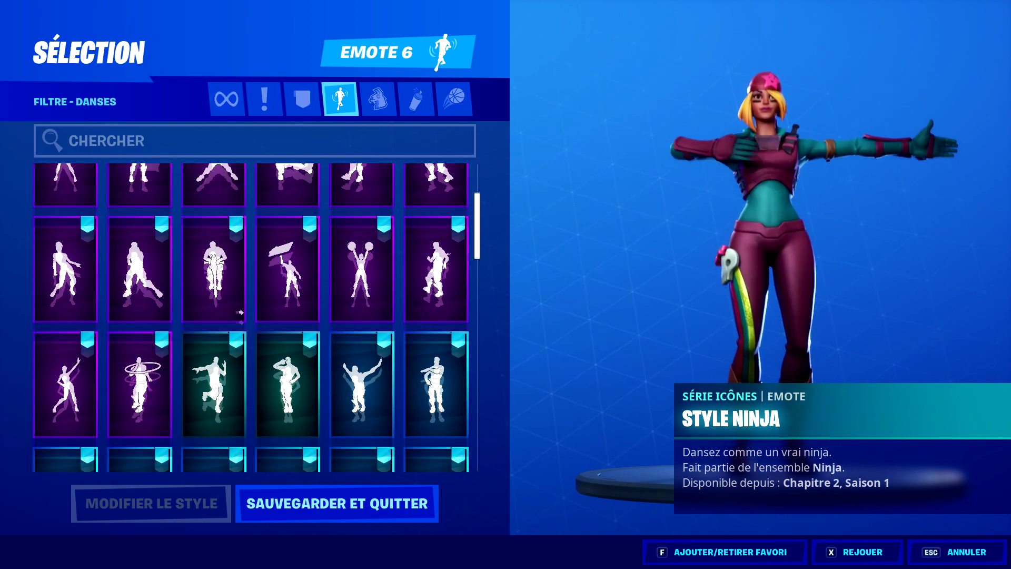
scroll(239, 322, "down", 5)
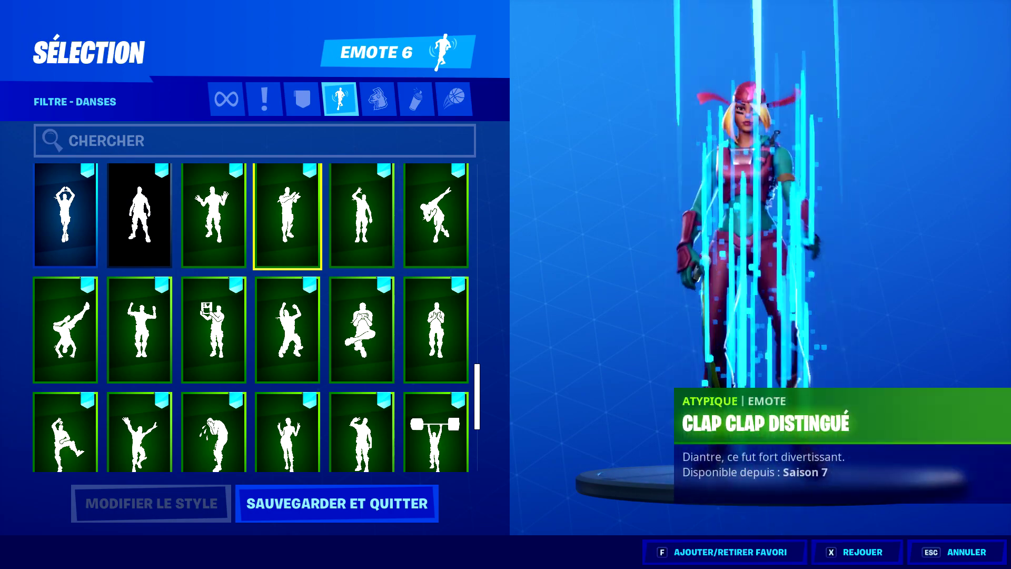
left_click(214, 216)
scroll(213, 216, "down", 2)
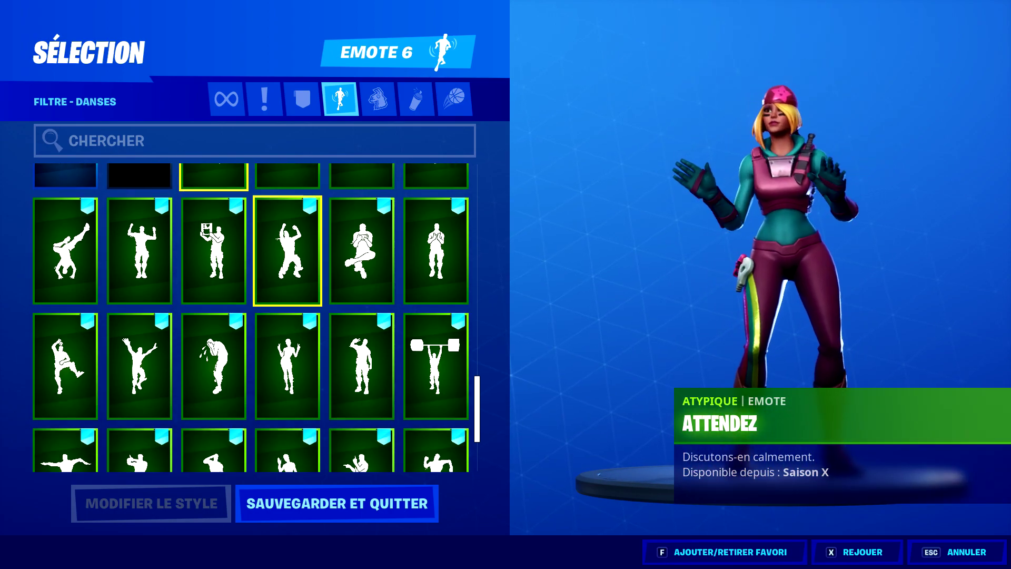
scroll(287, 316, "down", 3)
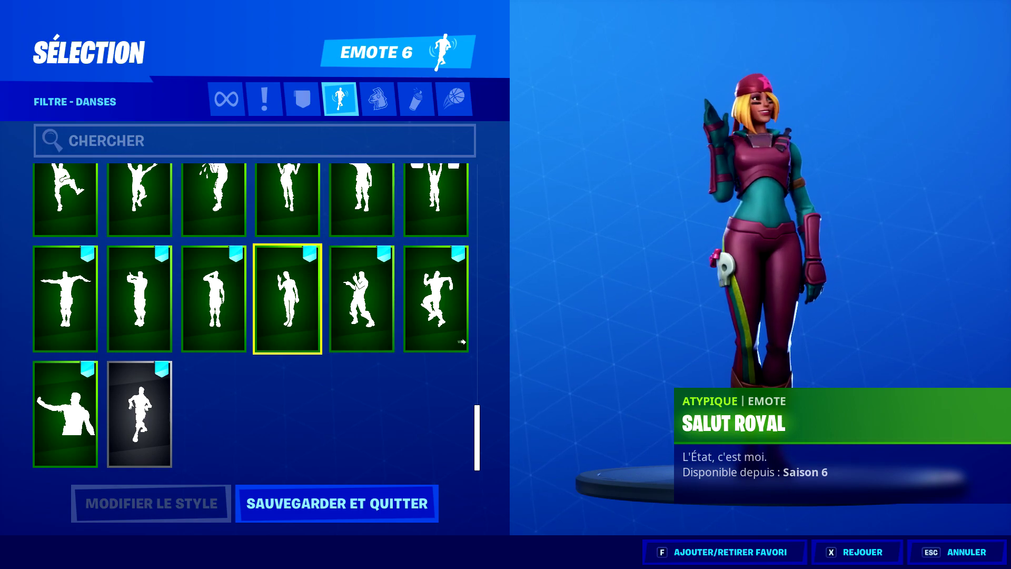
left_click(337, 504)
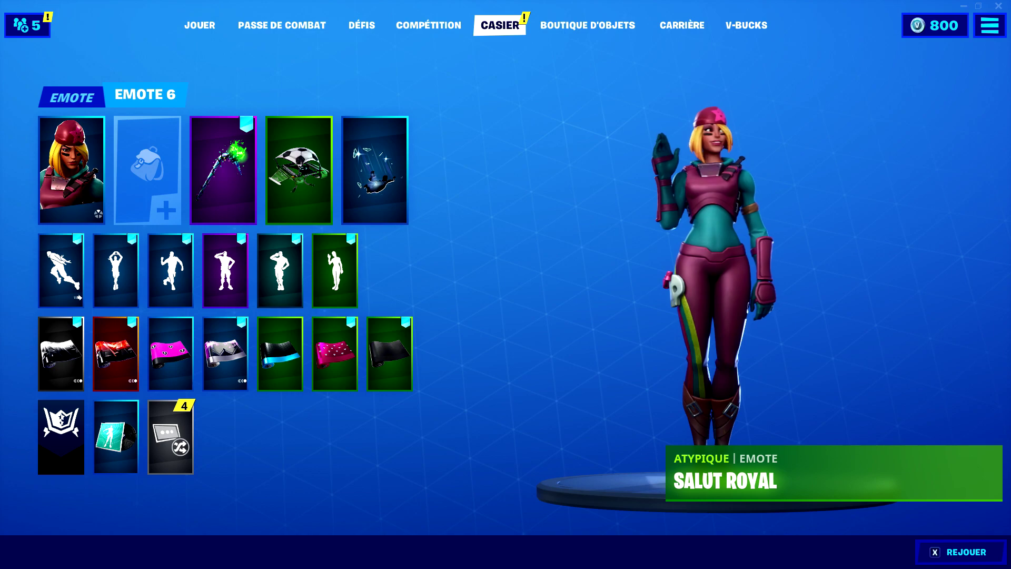
Step: Choose Creative mode as the game mode, launch it and move the character onto the creative island
left_click(898, 328)
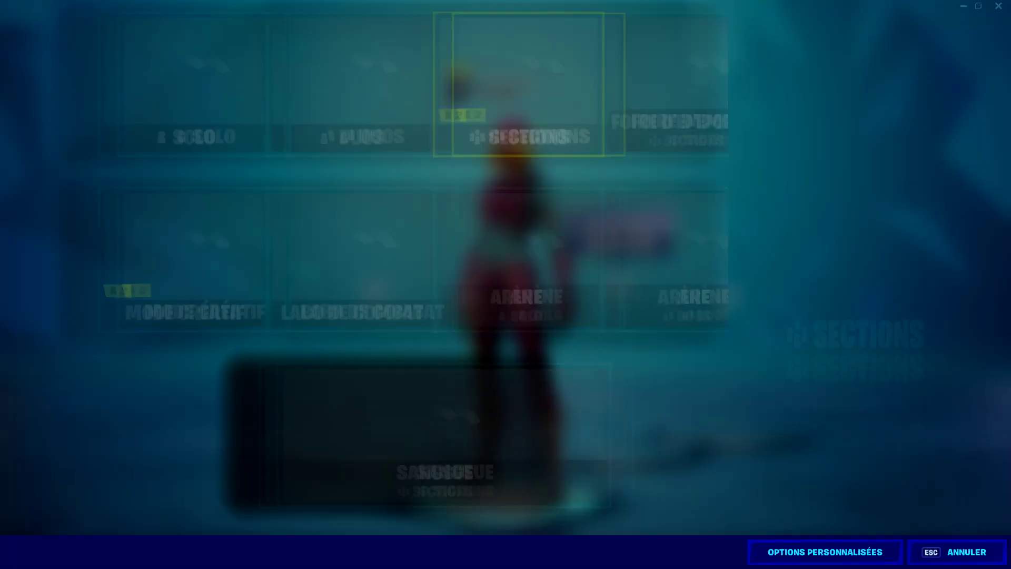
left_click(136, 260)
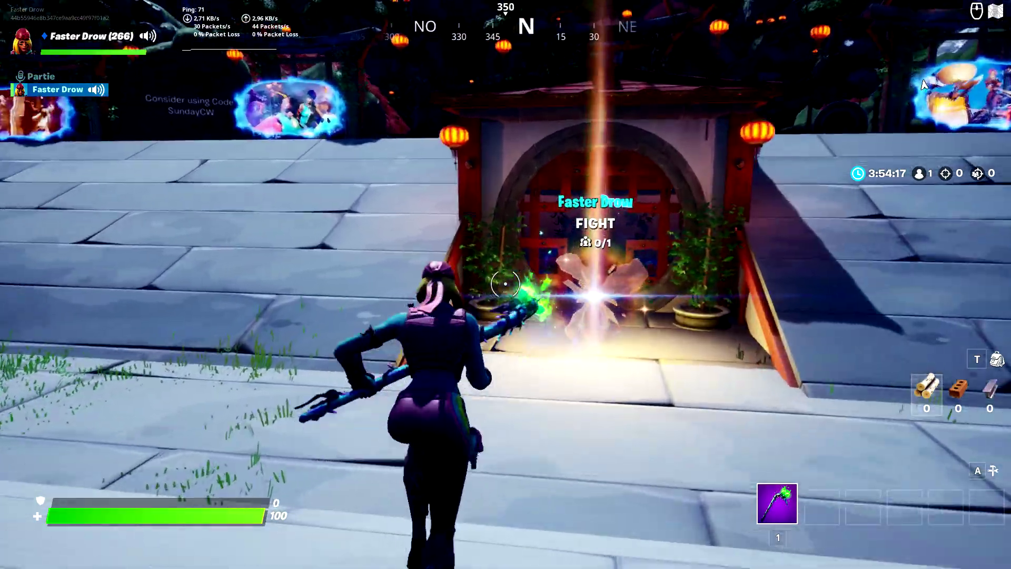
key("z")
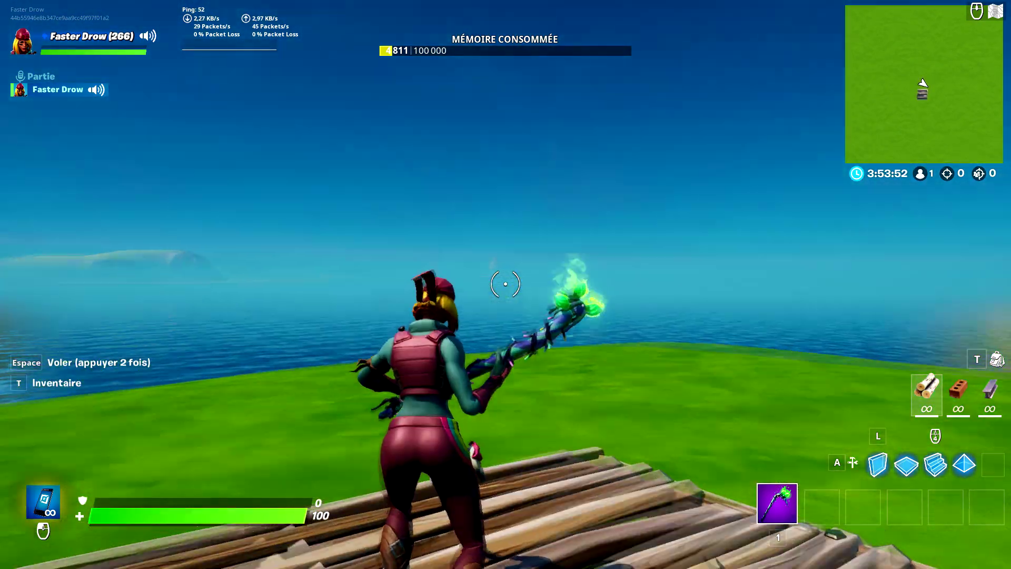
Step: Play the Salut royal emote and other locker emotes with the character on the wooden platform
key("b")
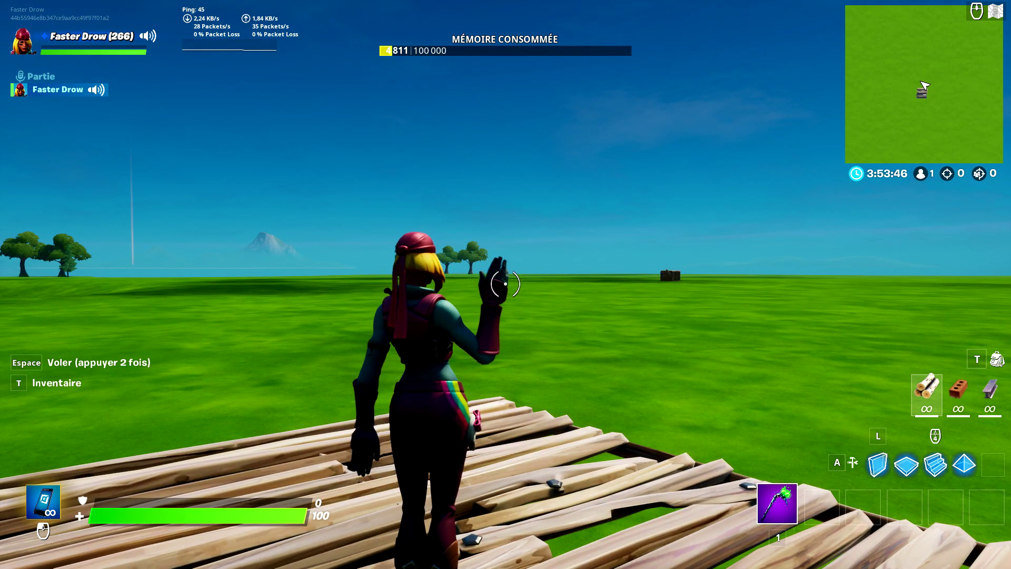
key("b")
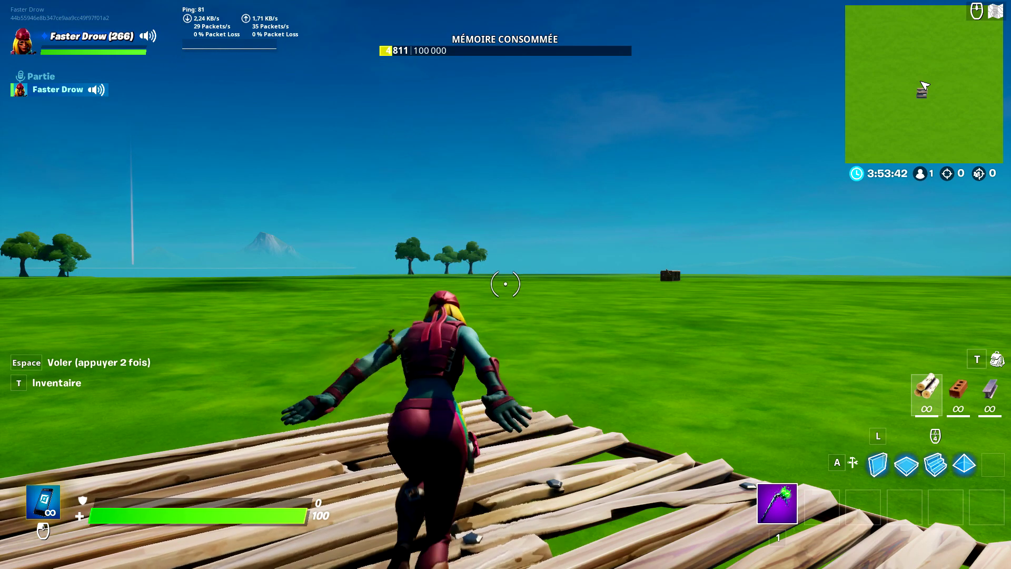
key("b")
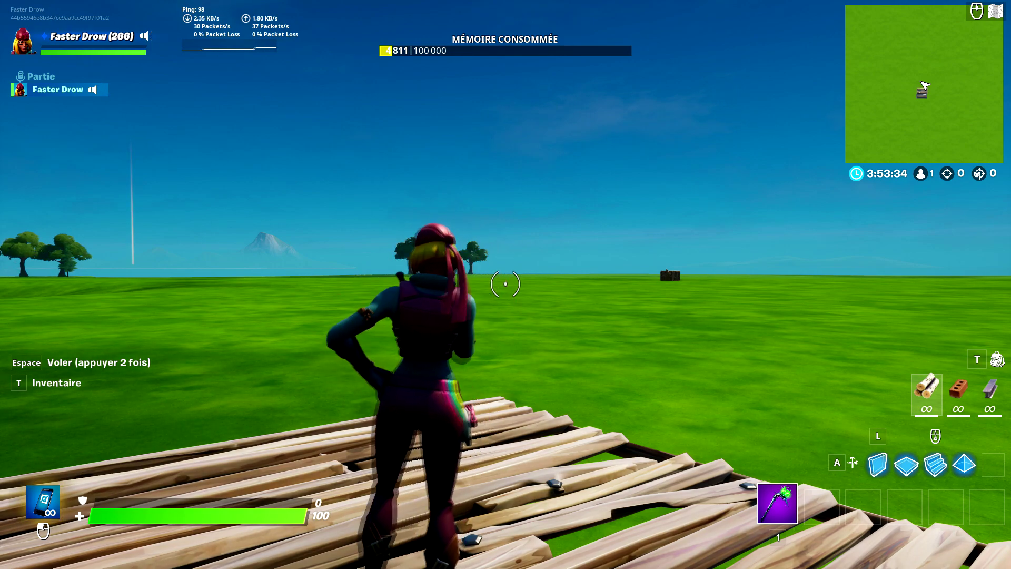
key("b")
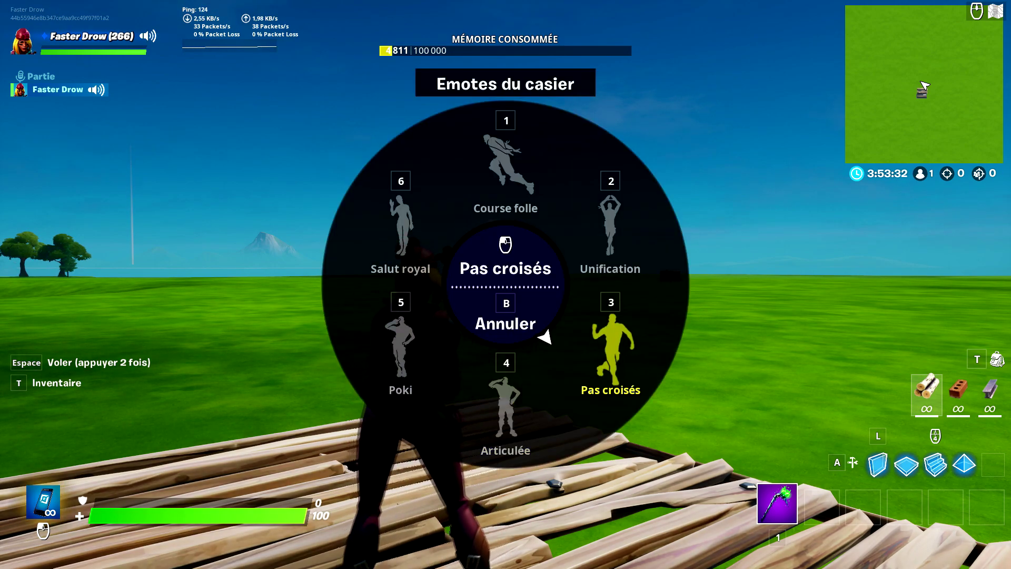
Step: Dismiss the emote wheel and quit Creative mode to return to the lobby
key("Escape")
key("Escape")
left_click(506, 285)
key("Escape")
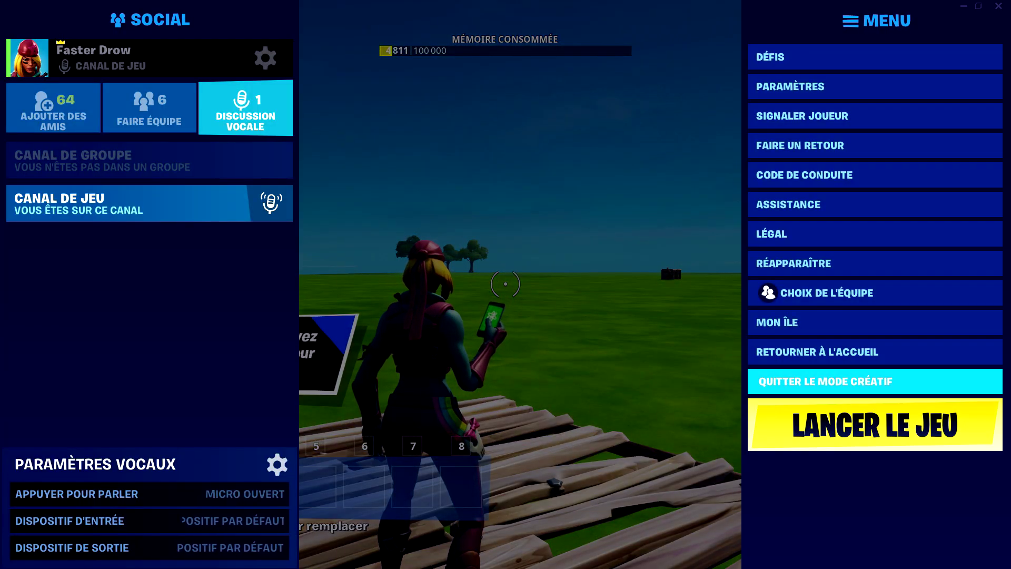
left_click(846, 383)
left_click(587, 414)
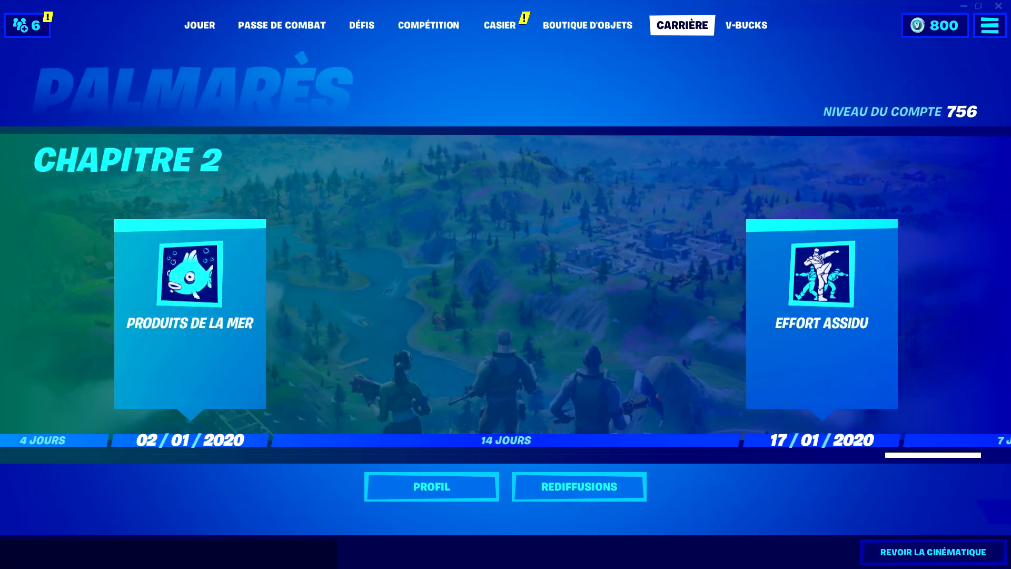
Step: Open the Creative session's replay from the career replays and switch its camera to Drone libre
left_click(579, 487)
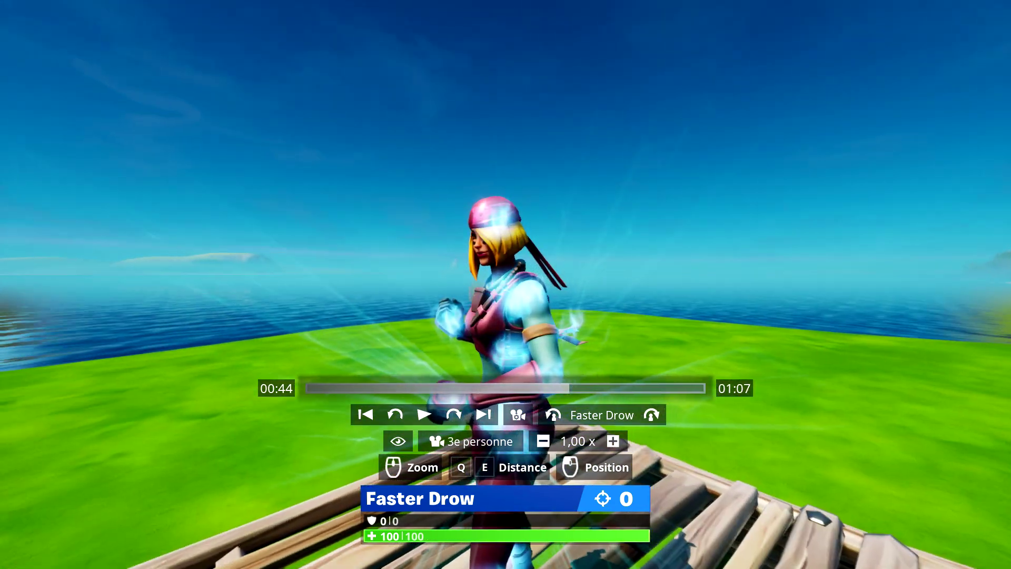
left_click(476, 442)
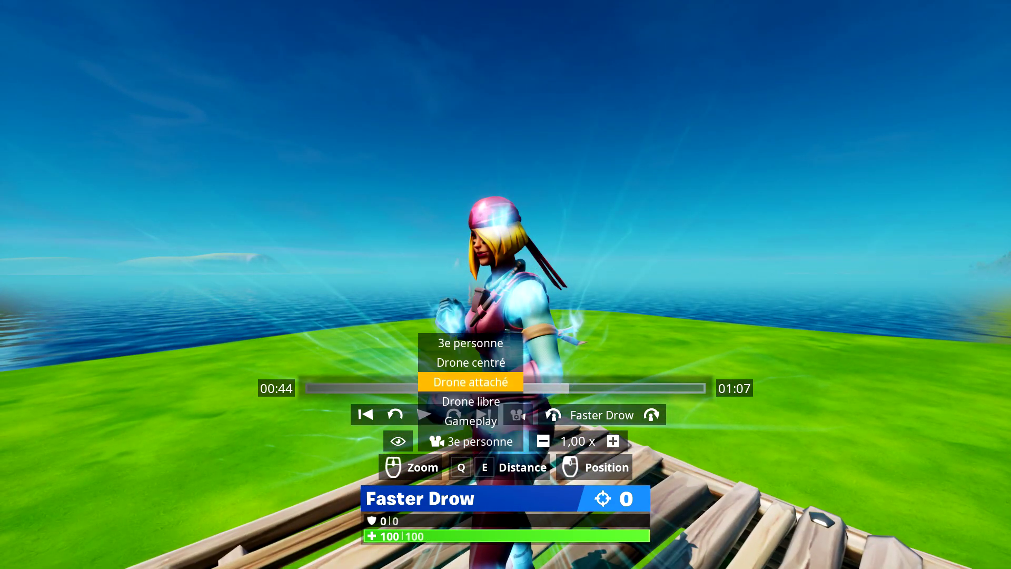
left_click(475, 404)
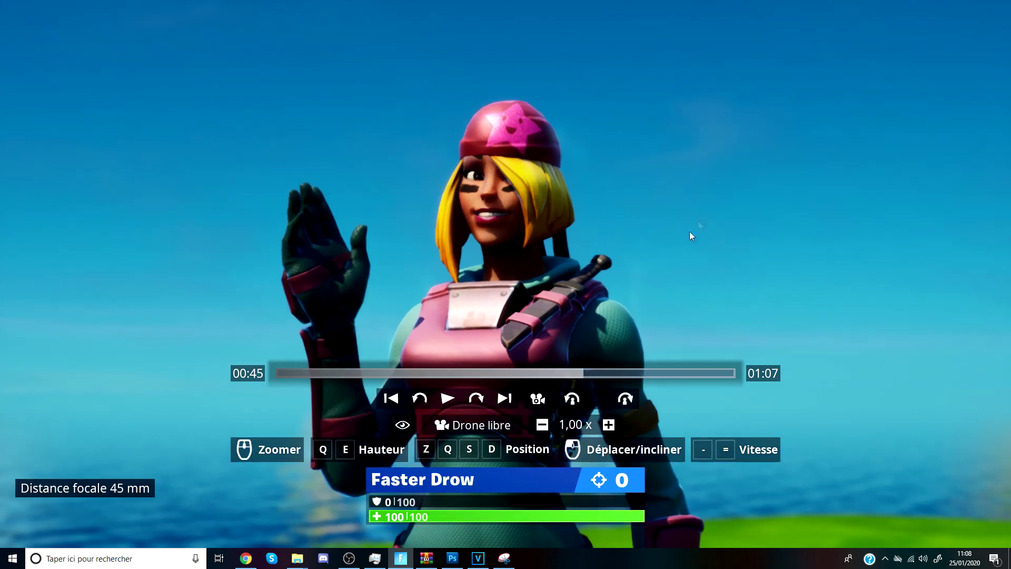
Step: Frame the waving character at a 37 mm focal length with the replay HUD fully hidden
scroll(604, 277, "down", 3)
scroll(604, 277, "down", 1)
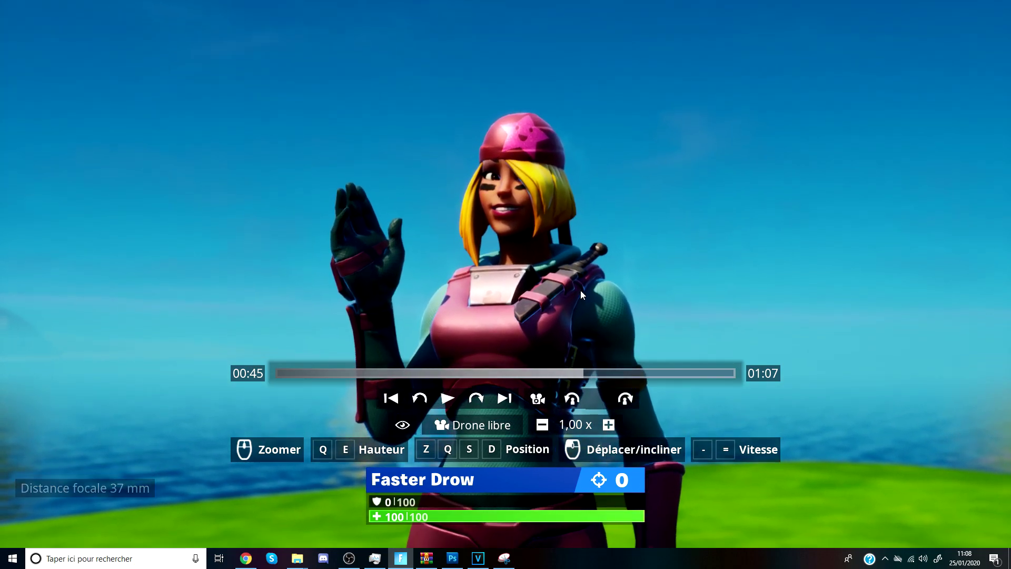
left_click(402, 424)
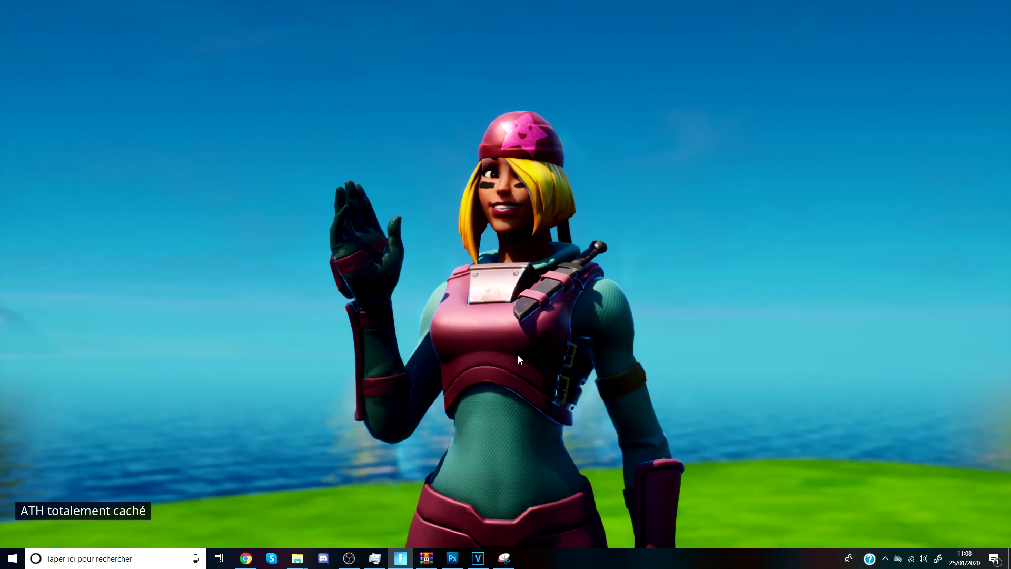
left_click_drag(628, 328, 598, 365)
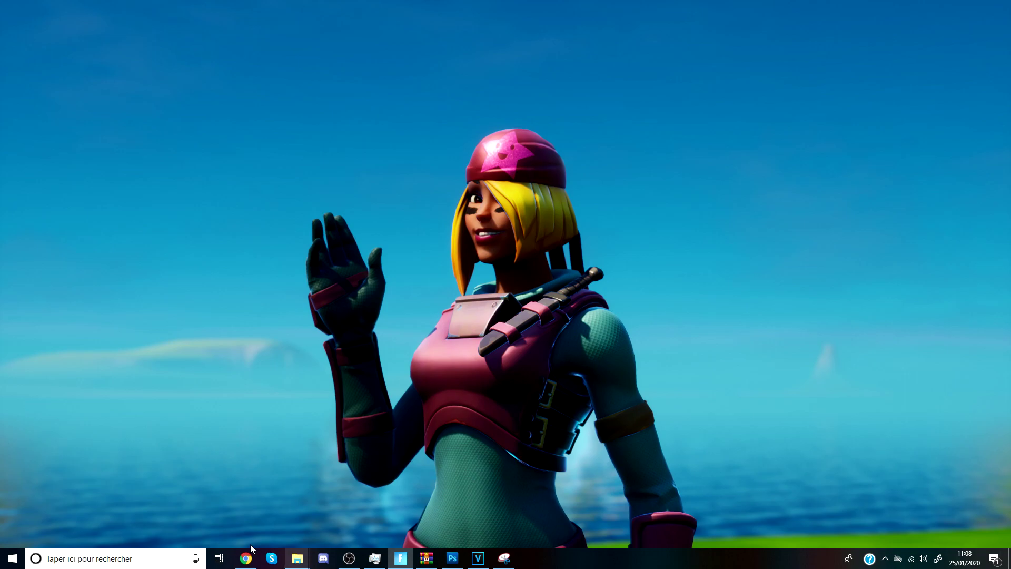
Step: Find and open Outil Capture d'écran and capture the rectangular area around the waving character
left_click(104, 560)
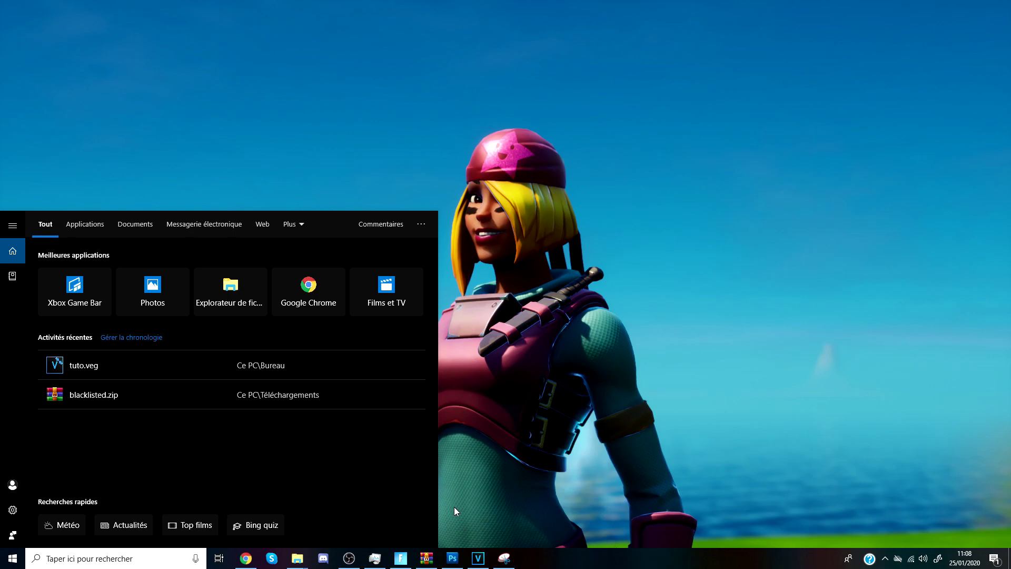
type("scr")
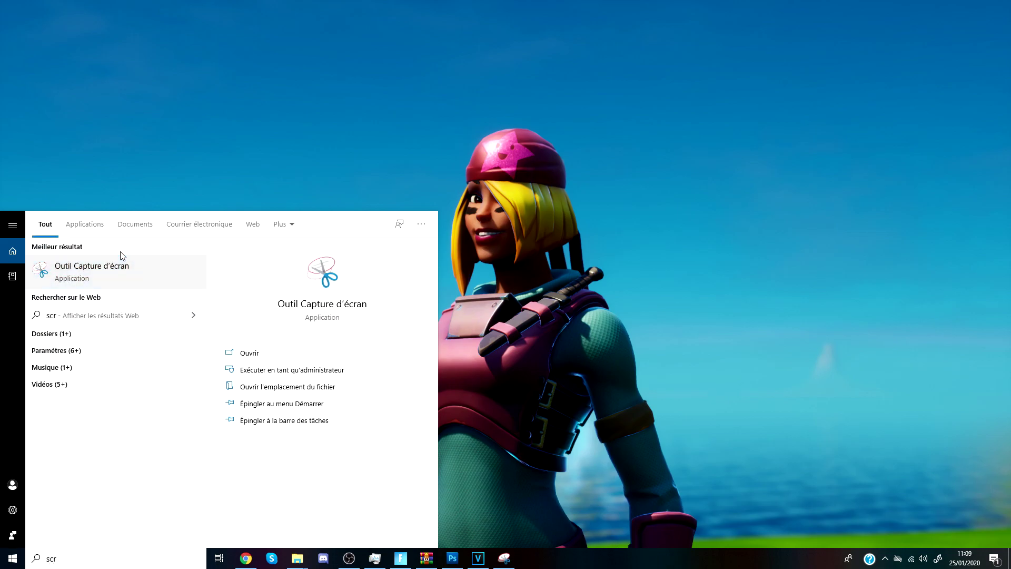
left_click(116, 271)
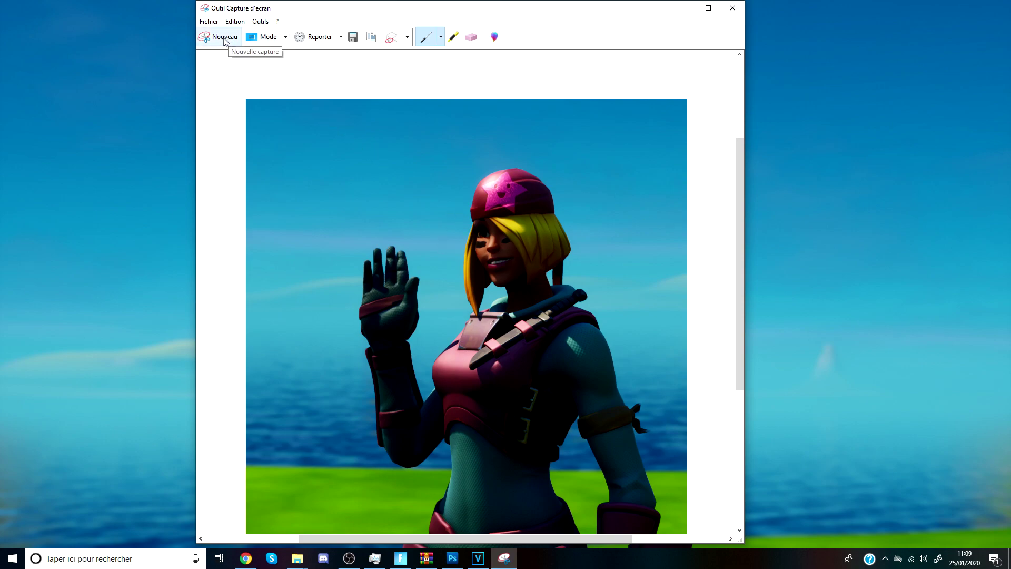
left_click(230, 38)
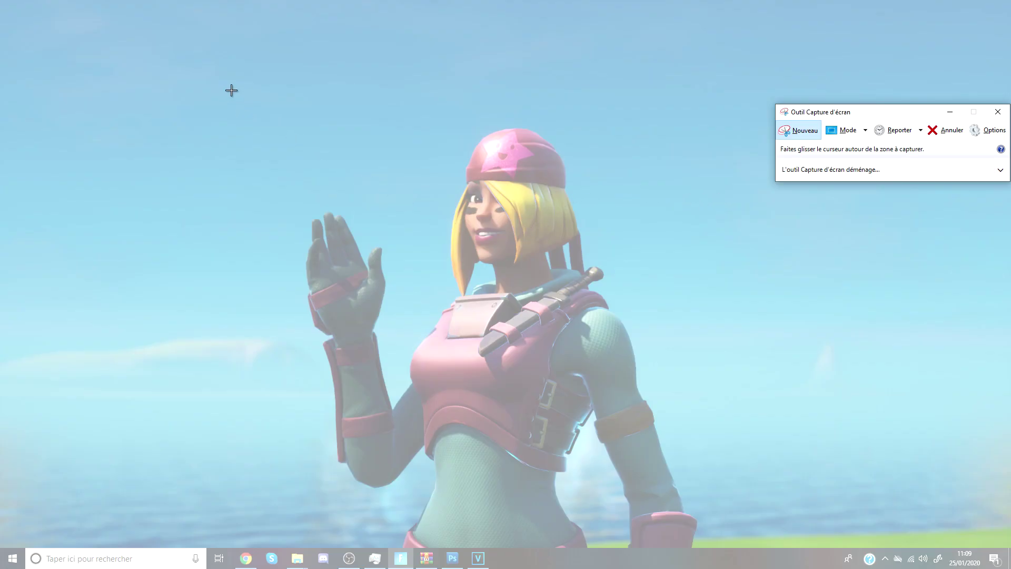
left_click_drag(231, 86, 749, 547)
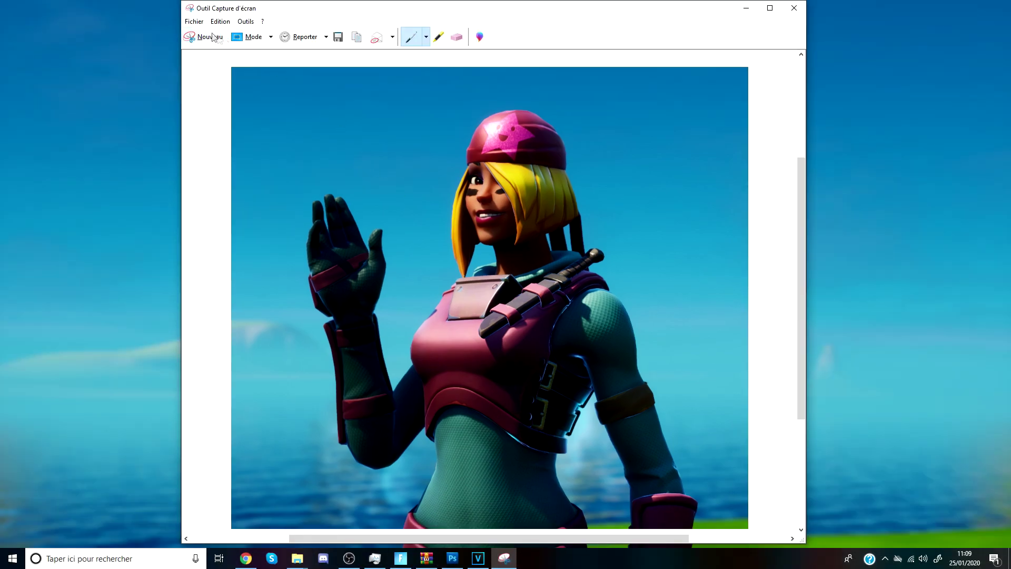
Step: Save the capture as craneuse 1 in PNG format in PACK GFX DROW, replacing the existing file, and minimize the capture tool
left_click(194, 21)
left_click(226, 47)
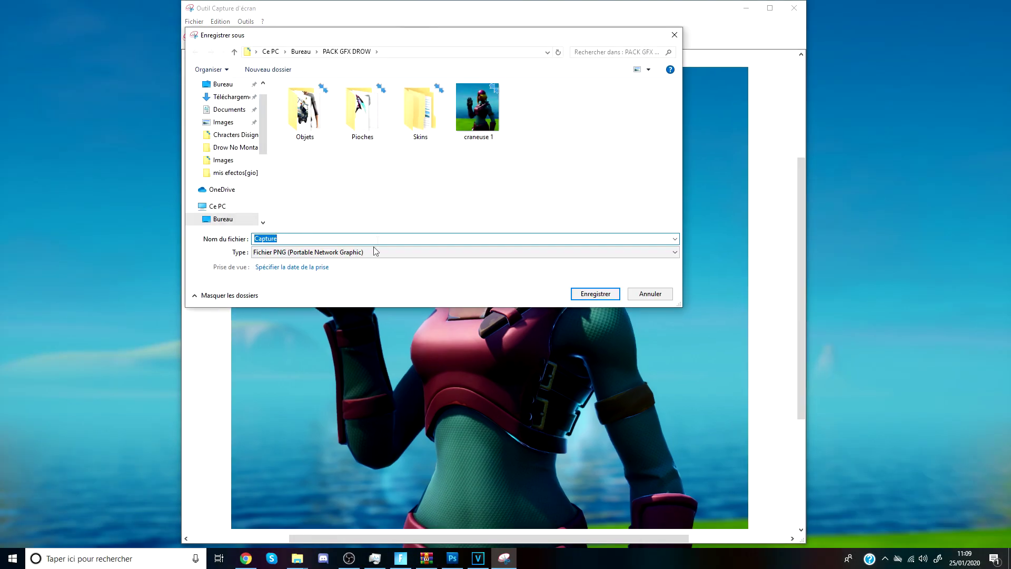
left_click(483, 121)
left_click(585, 297)
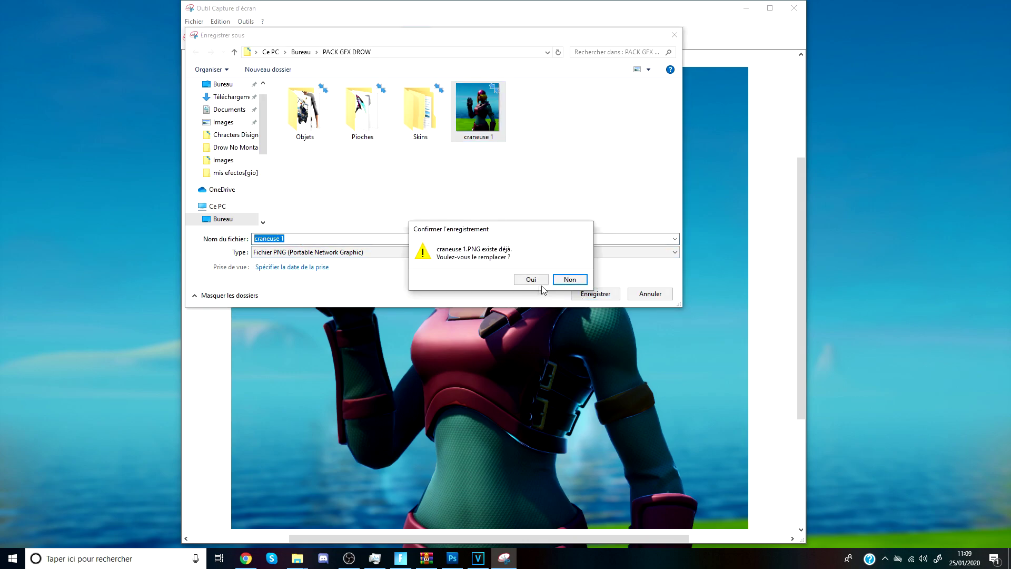
left_click(541, 283)
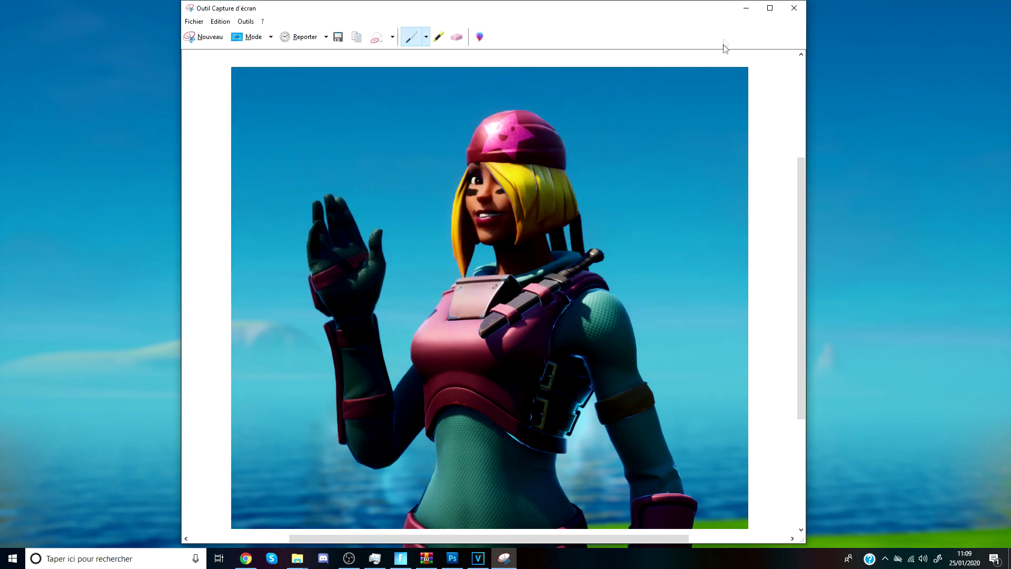
left_click(747, 8)
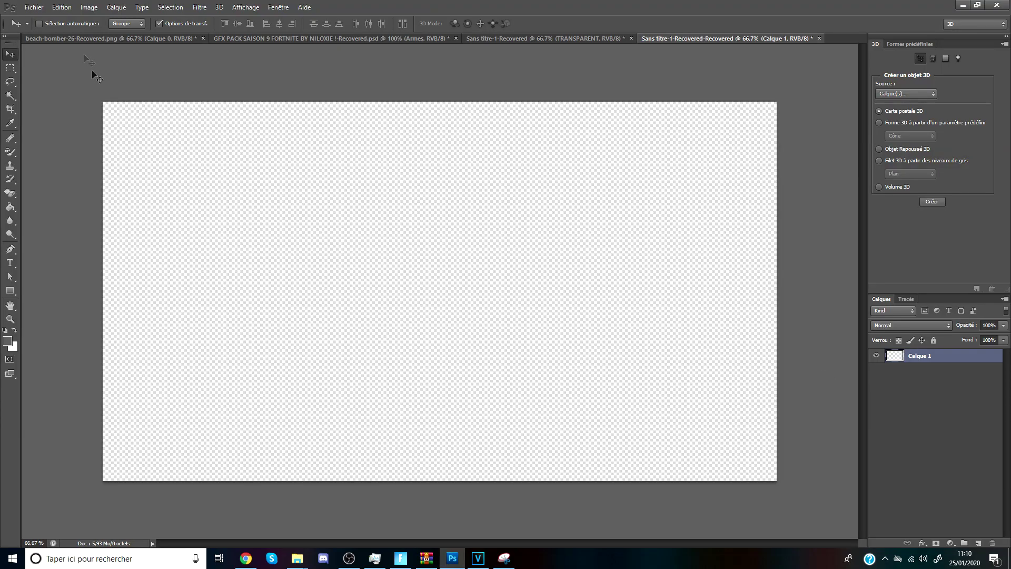
Step: Open the craneuse 1 image from the PACK GFX DROW folder on the desktop in Photoshop
left_click(34, 7)
left_click(37, 26)
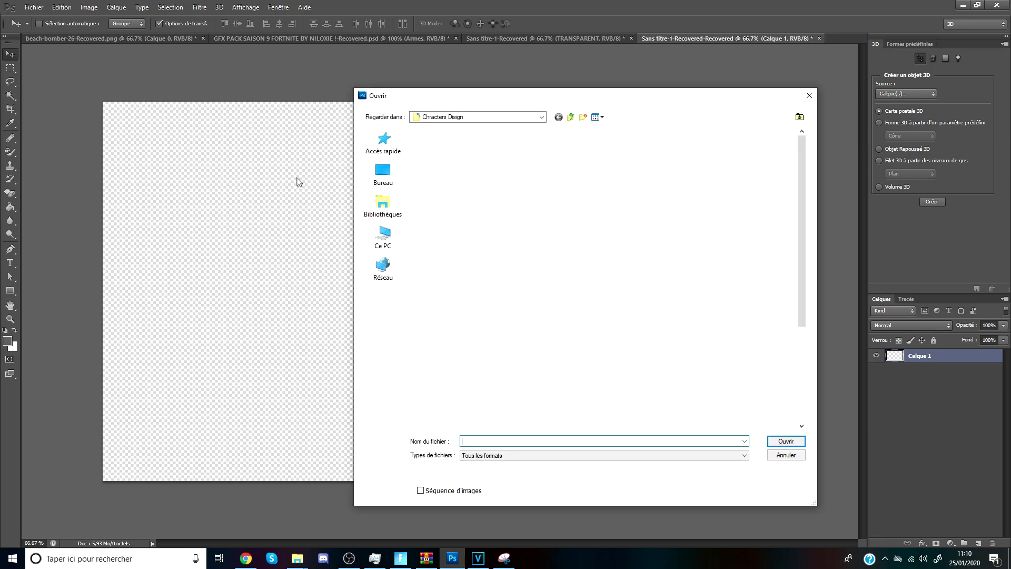
left_click(383, 174)
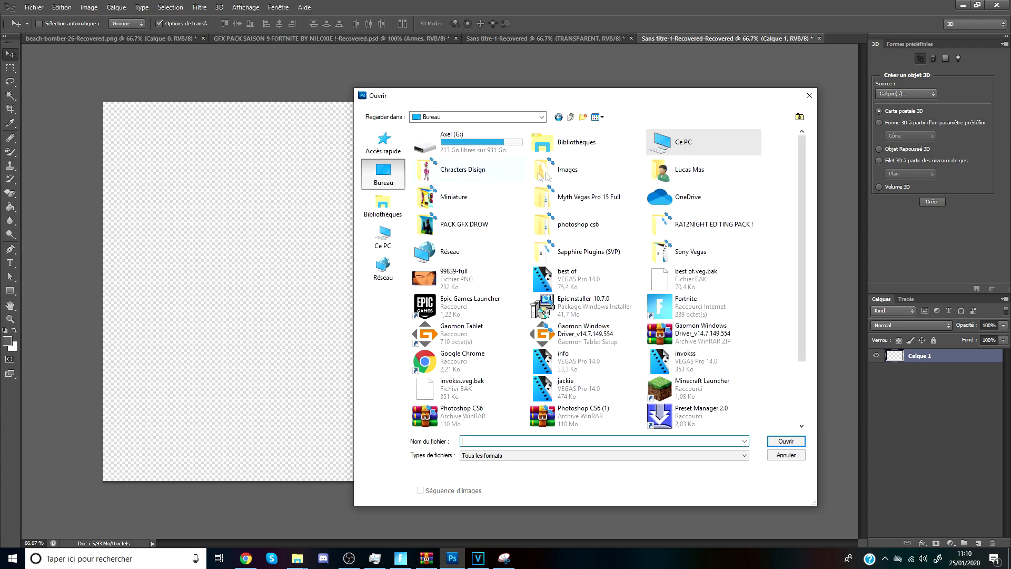
double_click(478, 226)
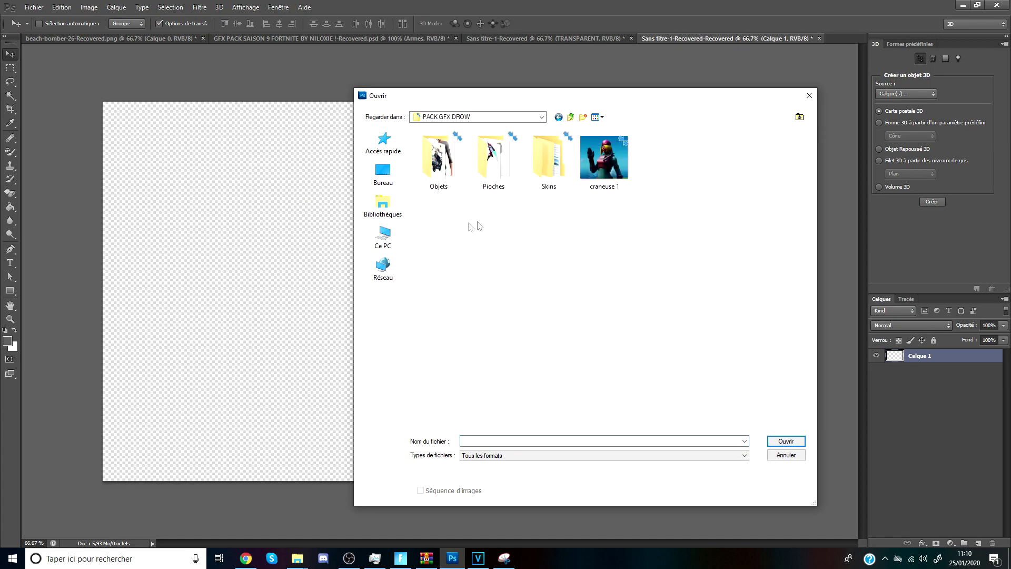
left_click(604, 168)
left_click(779, 443)
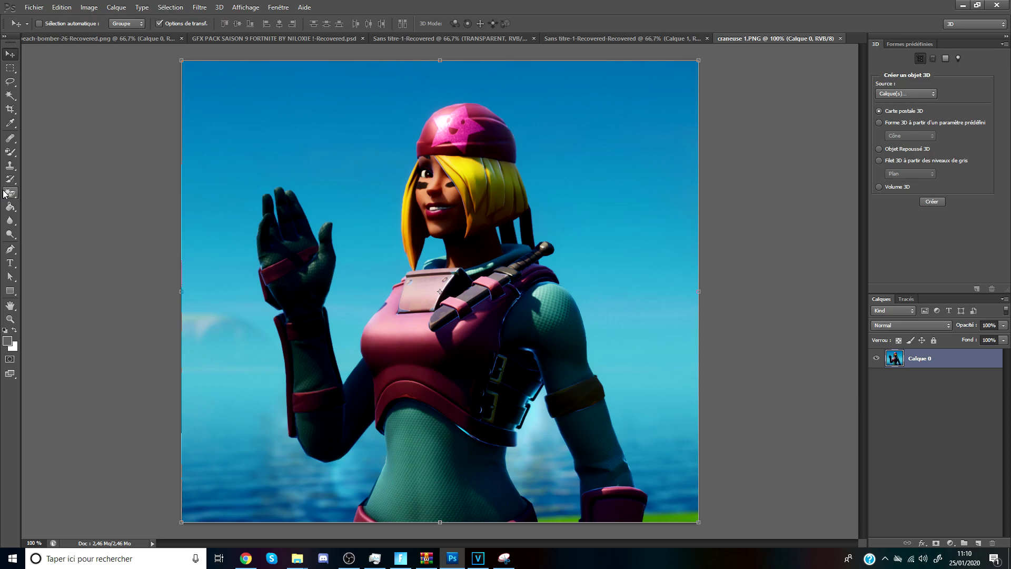
Step: Set the lasso to its polygonal variant, and erase the sky behind the character and beside the neck with the Magic Eraser
left_click(10, 81)
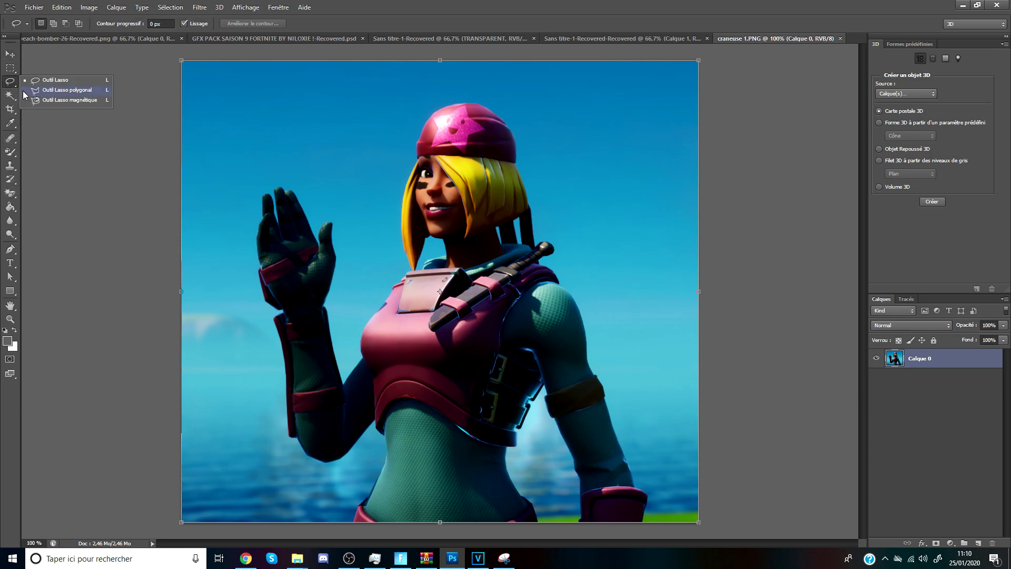
left_click(66, 90)
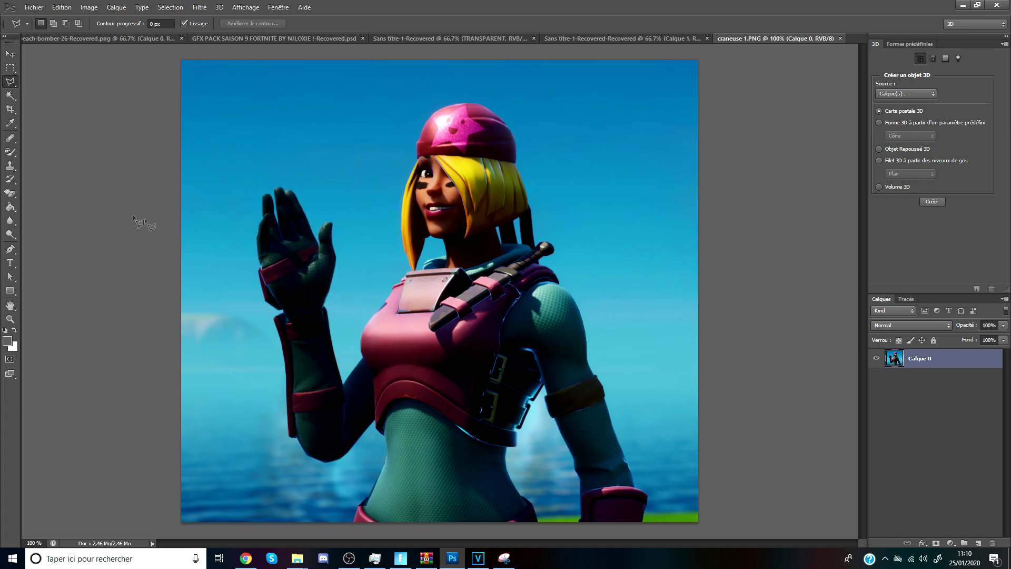
left_click(11, 195)
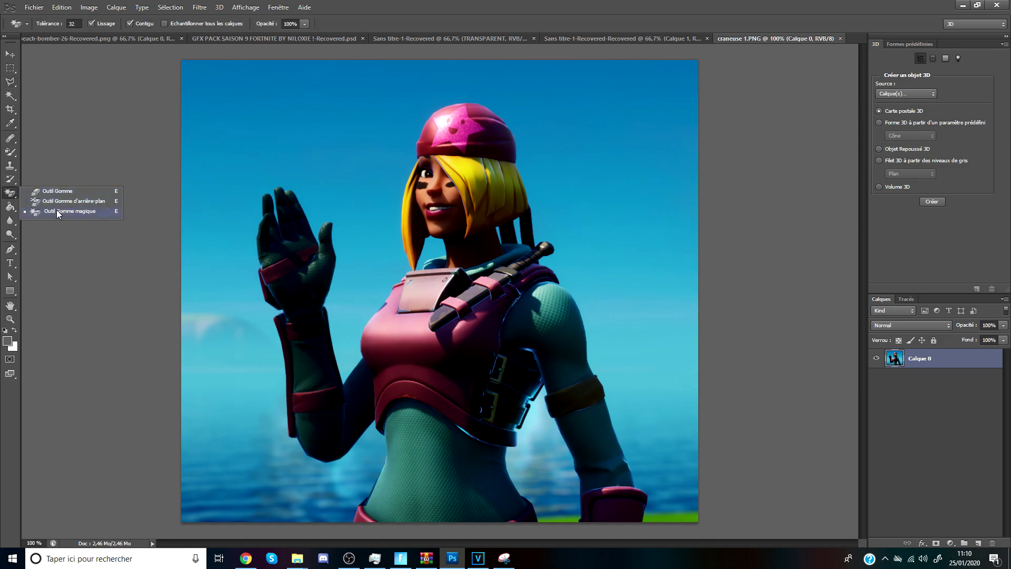
left_click(81, 213)
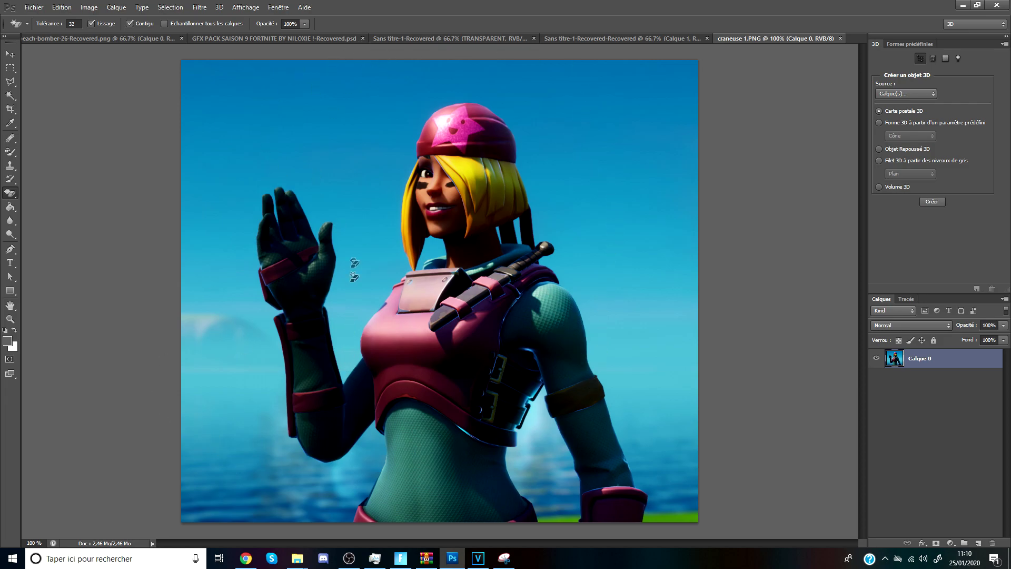
left_click(351, 160)
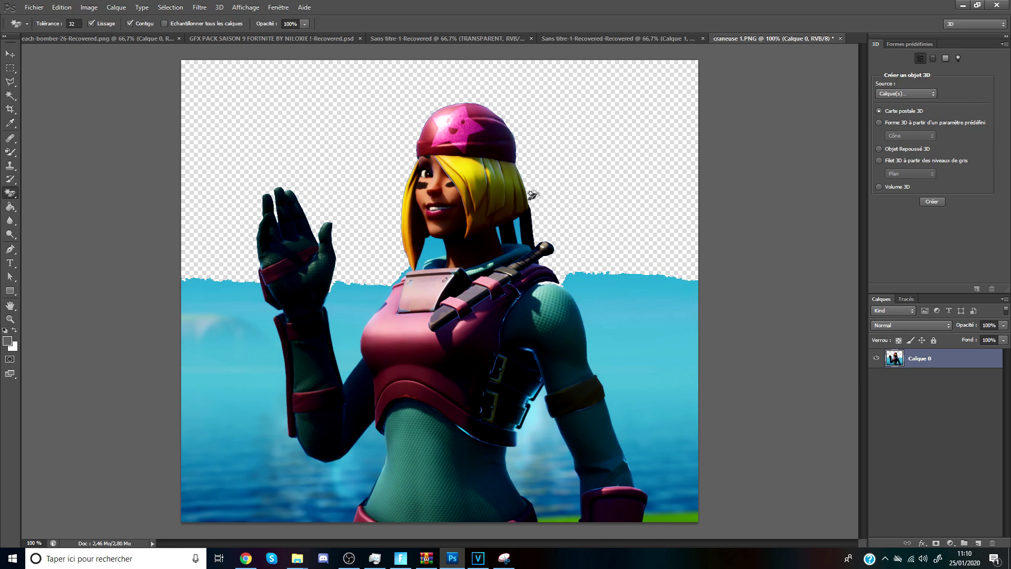
left_click(432, 245)
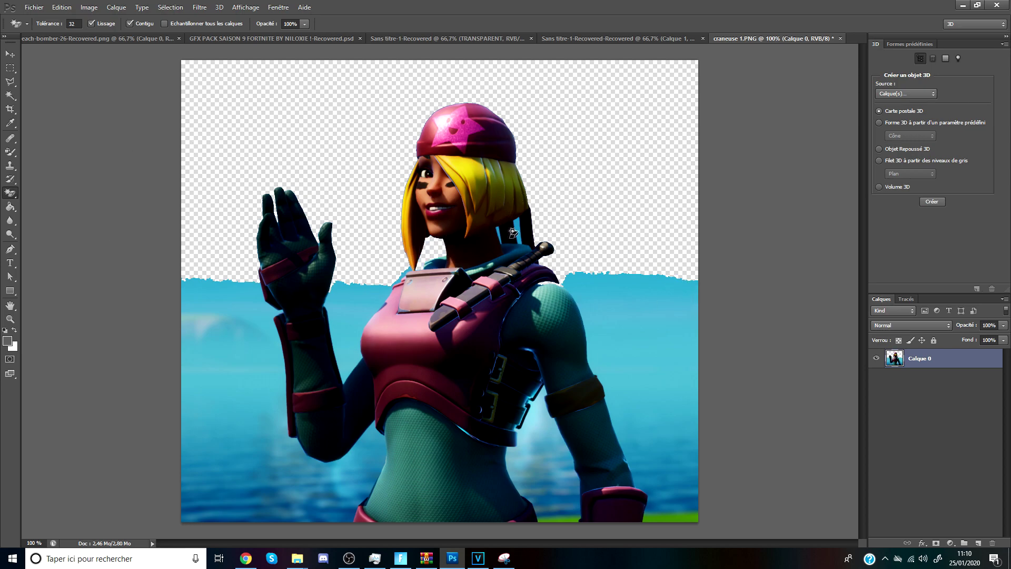
Step: Erase the remaining blue background and water on both sides of the character, including the gap beside the raised forearm
left_click(665, 338)
left_click(668, 463)
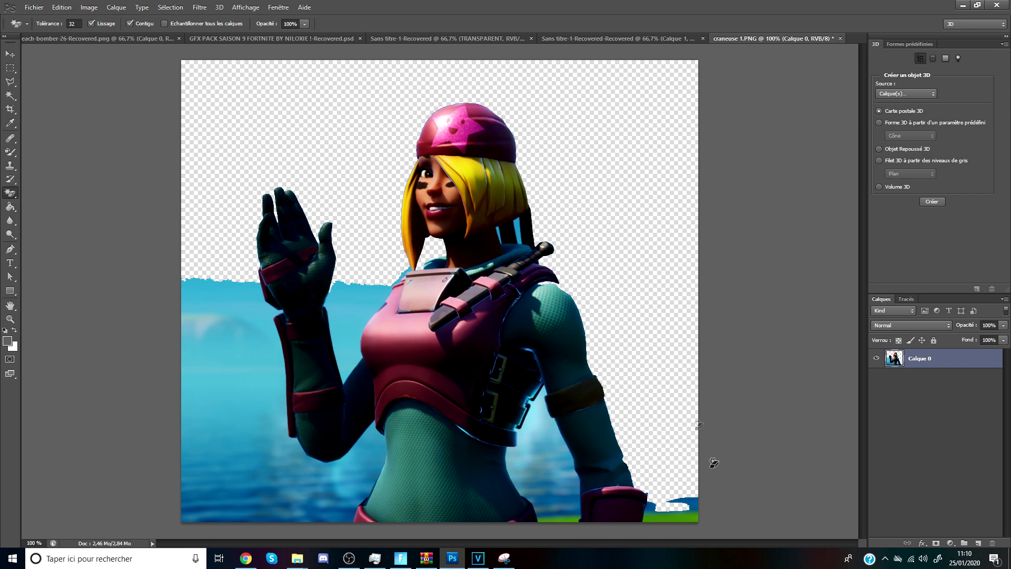
left_click(237, 338)
left_click(239, 448)
left_click(354, 324)
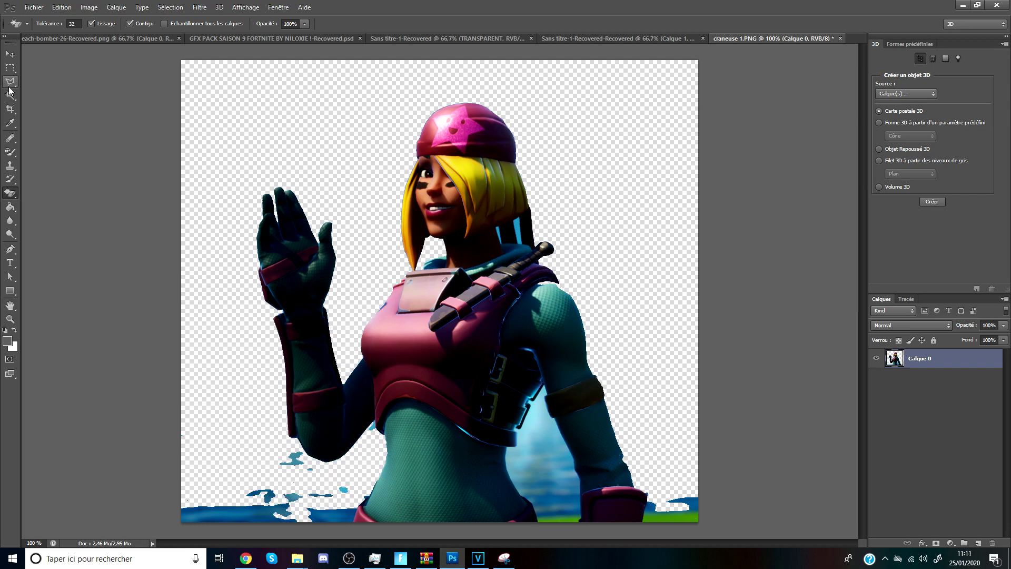
Step: Outline the leftover water patches between the raised elbow, the waist and the lower image edge with the Polygonal Lasso, delete them and deselect
left_click(10, 82)
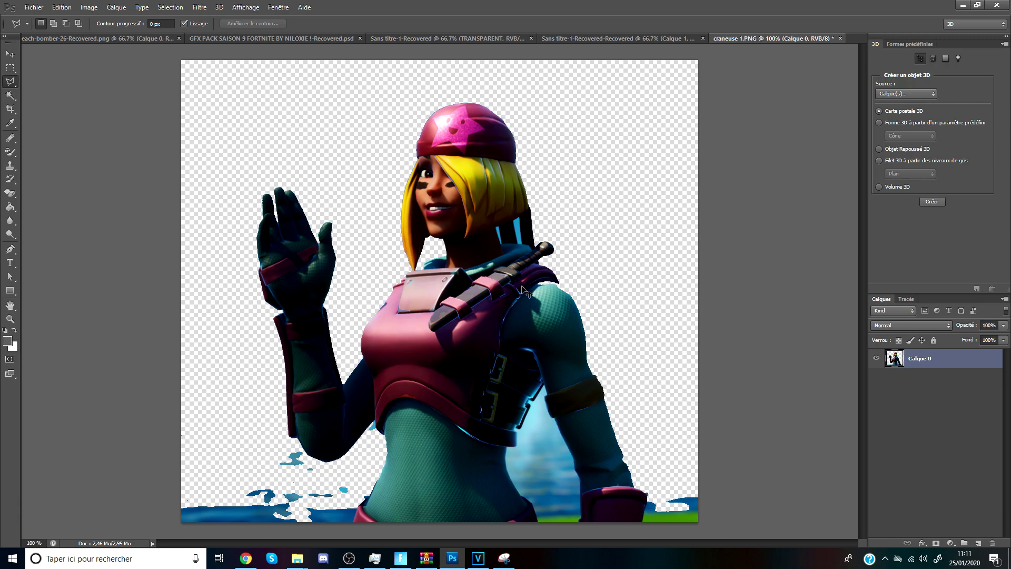
key("ctrl+plus")
key("ctrl+plus")
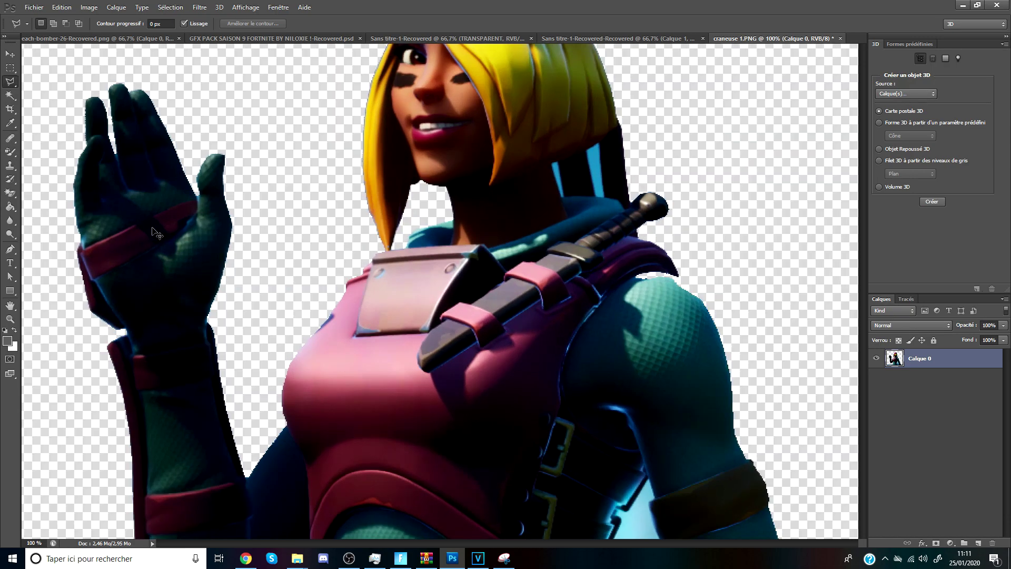
scroll(97, 424, "down", 10)
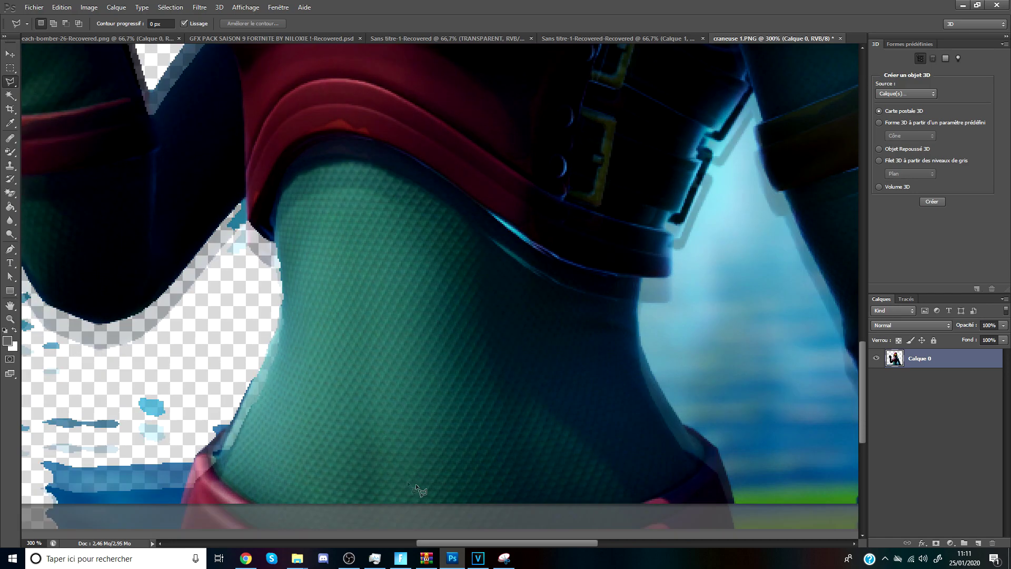
left_click_drag(480, 544, 423, 547)
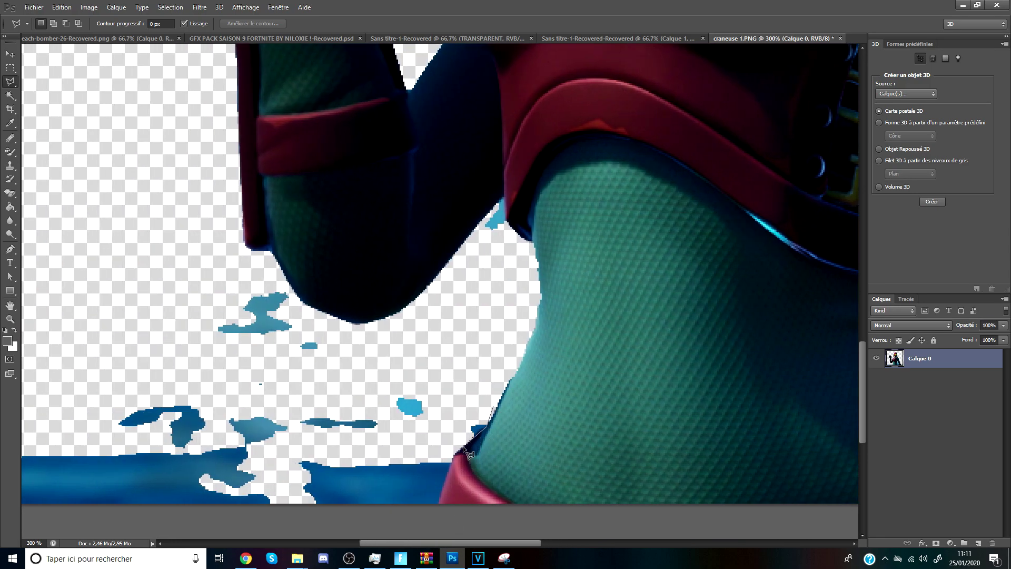
left_click(436, 514)
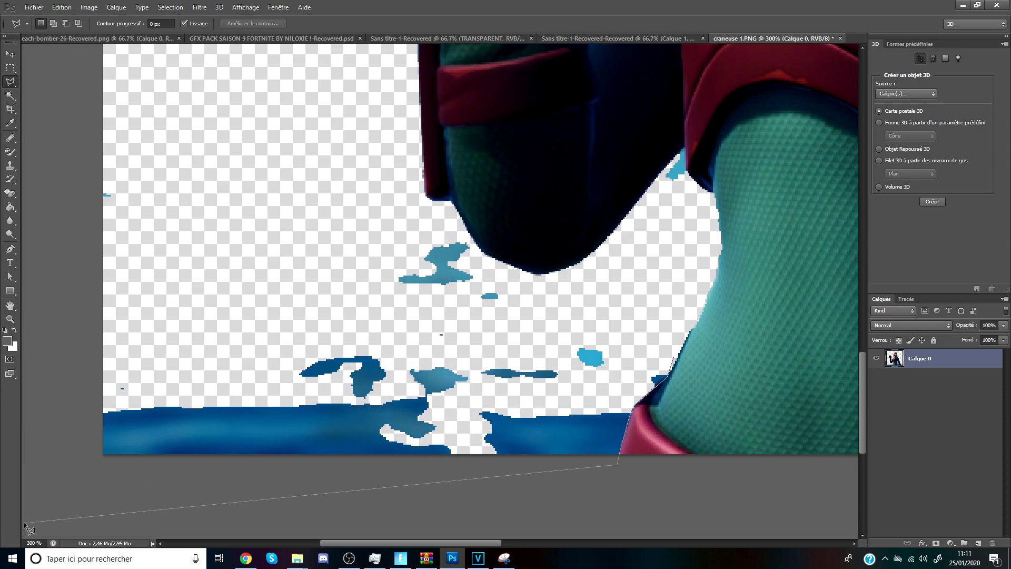
left_click(26, 517)
left_click(72, 333)
left_click(154, 242)
left_click(507, 282)
left_click(551, 296)
left_click(617, 284)
left_click(653, 250)
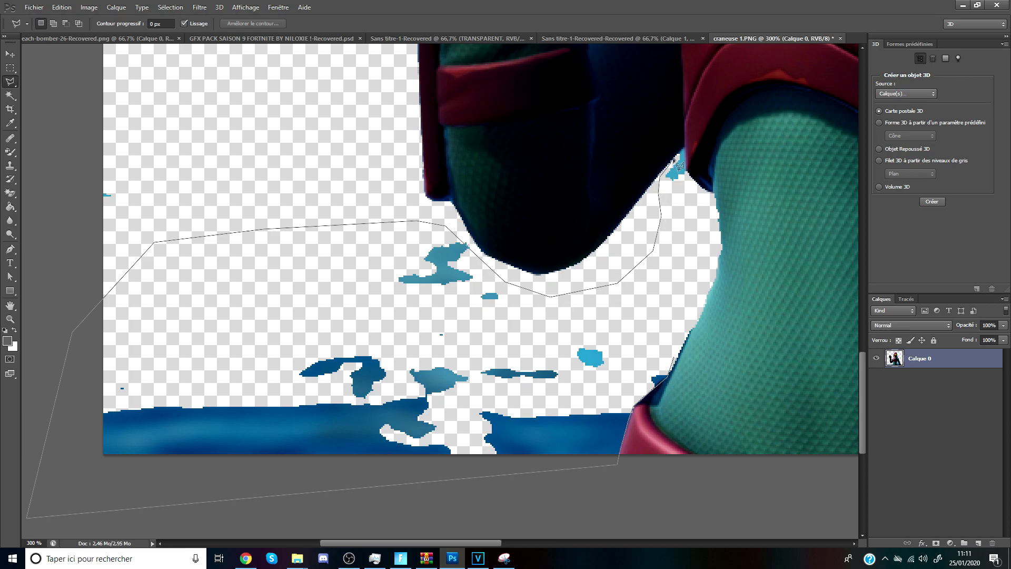
left_click(684, 148)
double_click(692, 235)
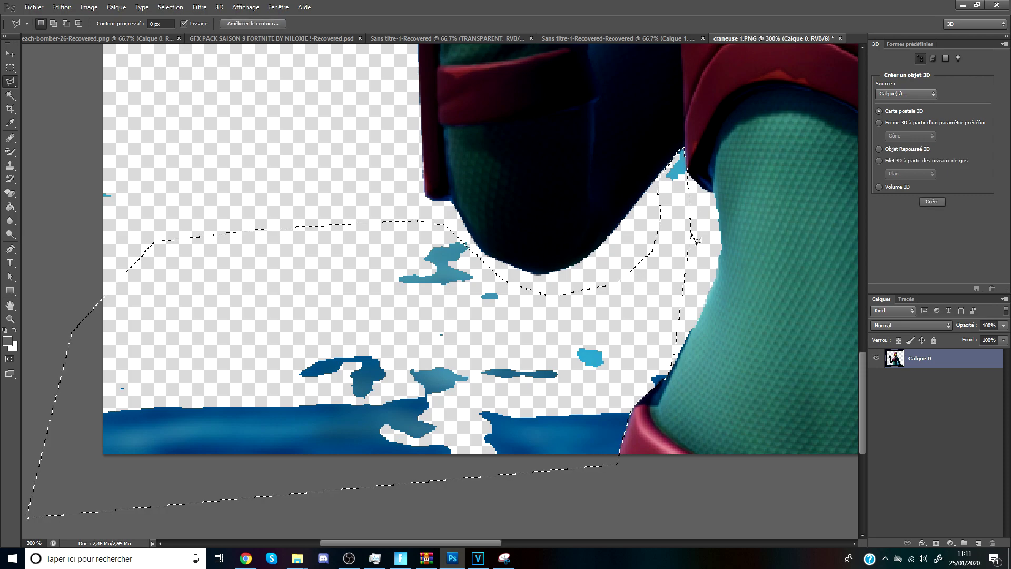
key("Delete")
key("ctrl+d")
Step: Erase the water between the waist and the lowered arm with the Magic Eraser, and bring the cutout into the transparent Sans titre-1-Recovered-Recovered document
scroll(496, 436, "down", 3)
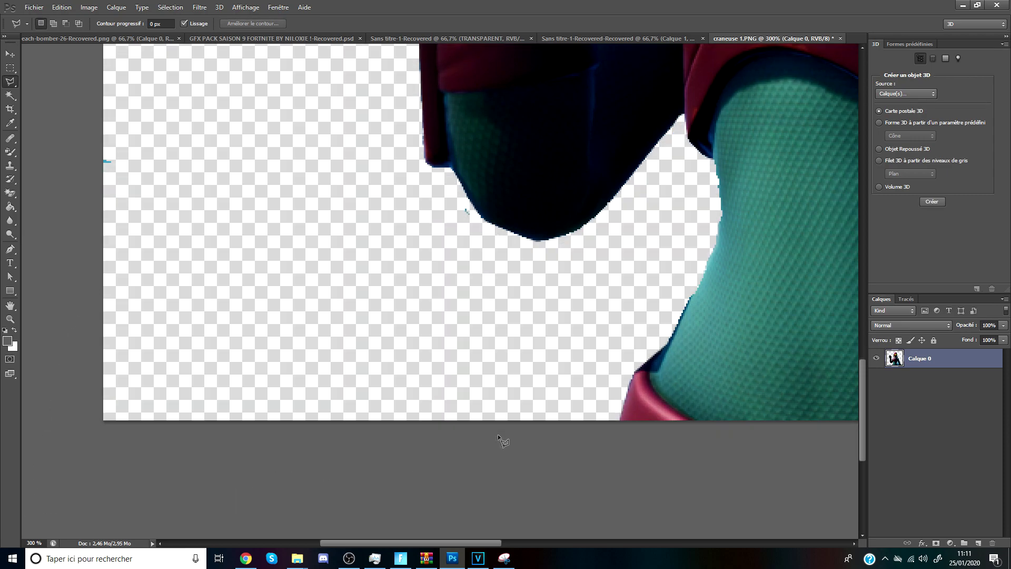
scroll(527, 418, "down", 1)
scroll(527, 418, "down", 1)
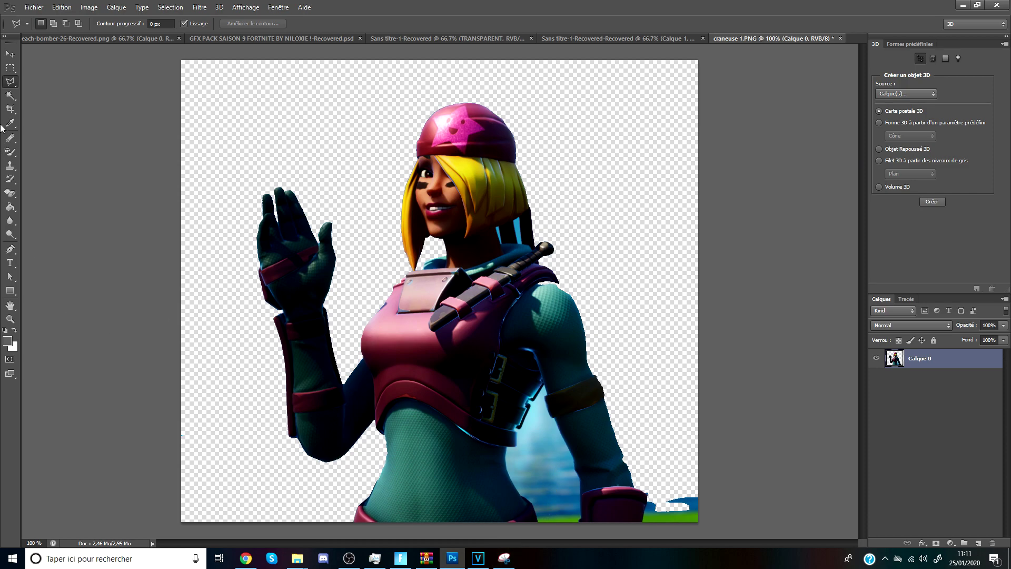
left_click(10, 193)
left_click(538, 463)
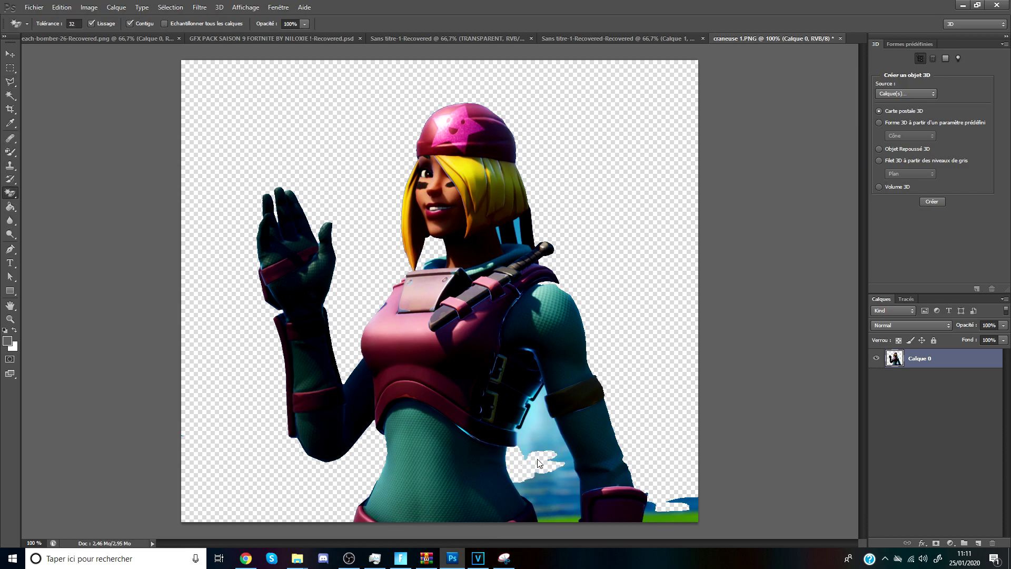
left_click(546, 488)
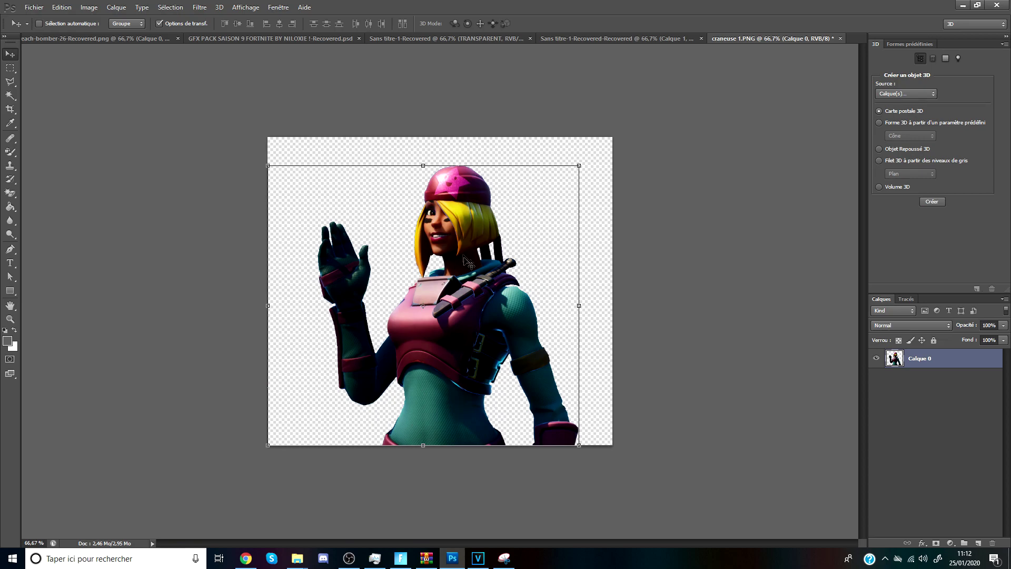
left_click_drag(542, 255, 515, 312)
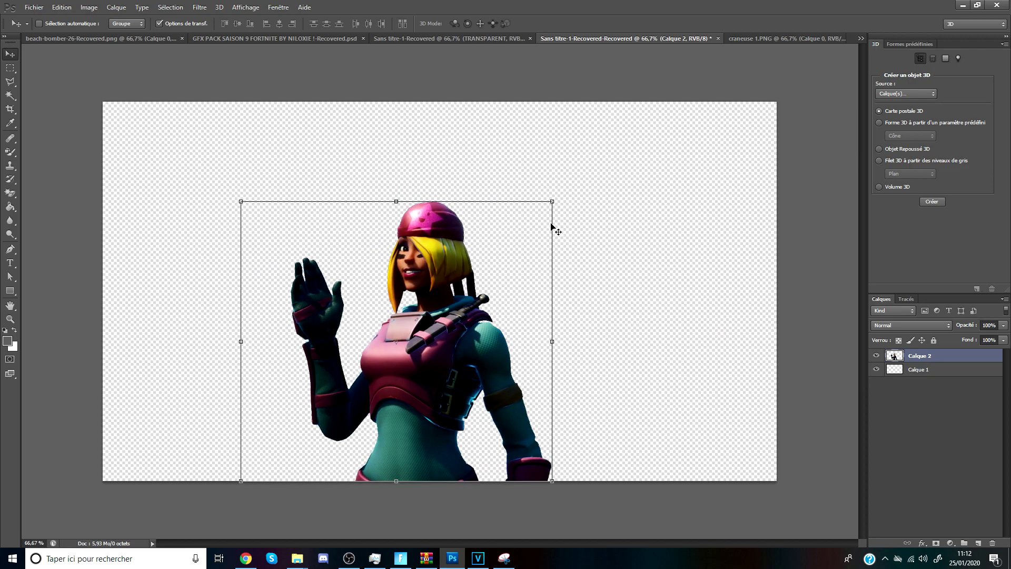
left_click(34, 7)
left_click(79, 19)
double_click(440, 191)
type("1920")
key("Tab")
type("180")
key("BackSpace")
key("BackSpace")
type("080")
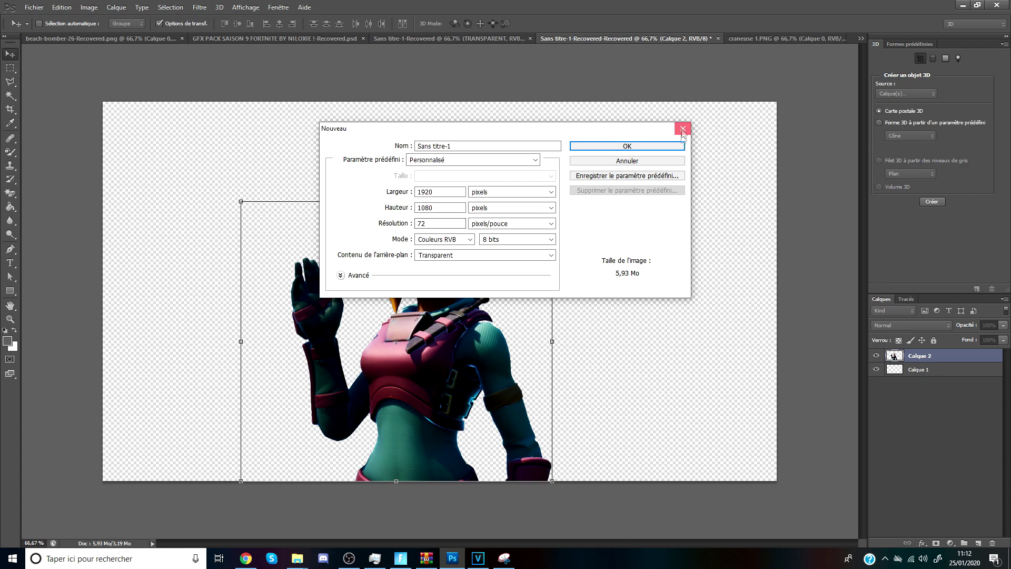
left_click(683, 129)
Step: Enlarge the character cutout to nearly the full canvas height, apply the transformation and shift it closer to the canvas centre
left_click_drag(548, 203, 675, 109)
left_click(10, 54)
left_click(435, 211)
left_click_drag(507, 252, 476, 251)
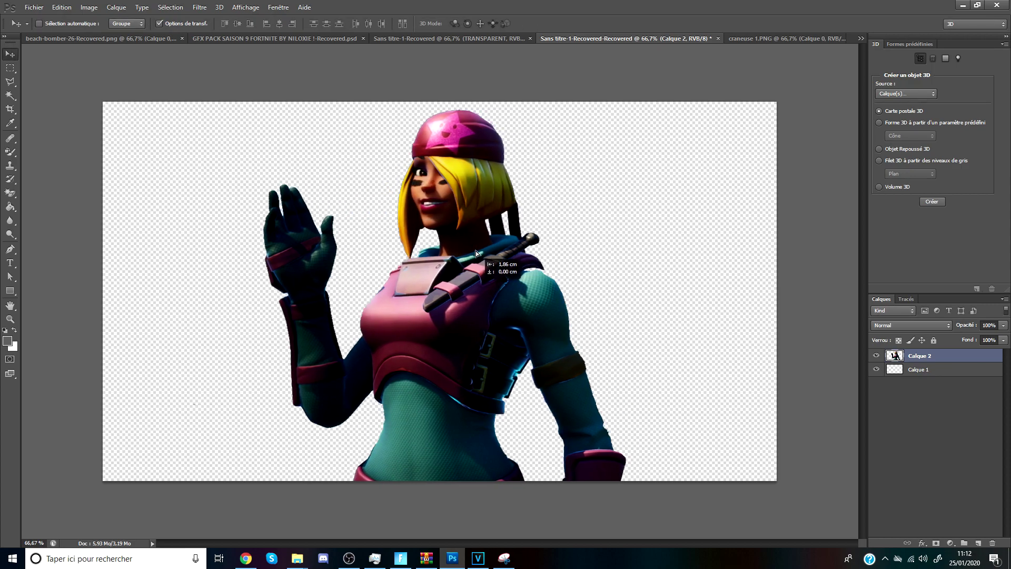
Step: Start a Save for Web export of the render, view the original version and set the format to PNG-24
left_click(34, 7)
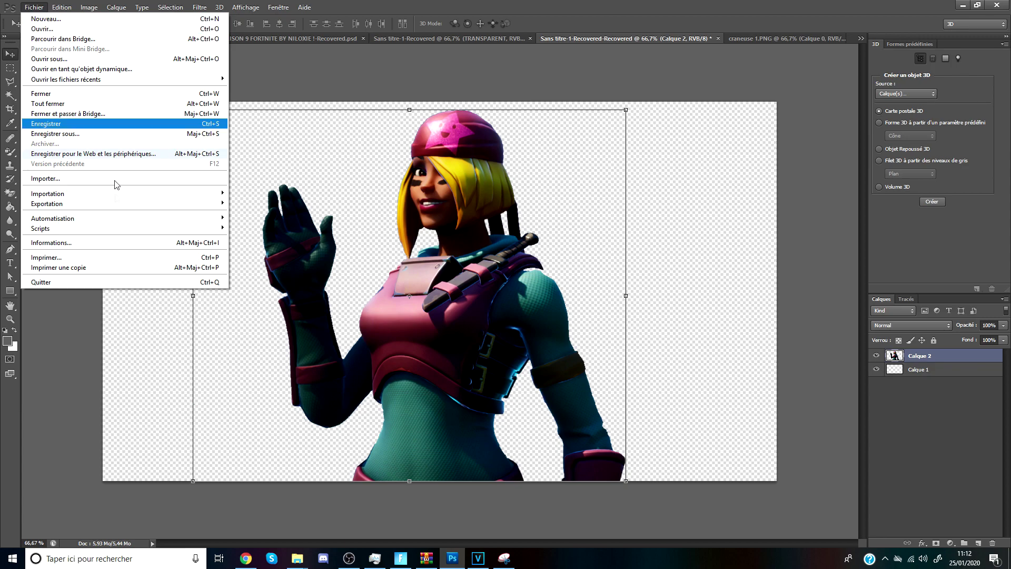
left_click(108, 153)
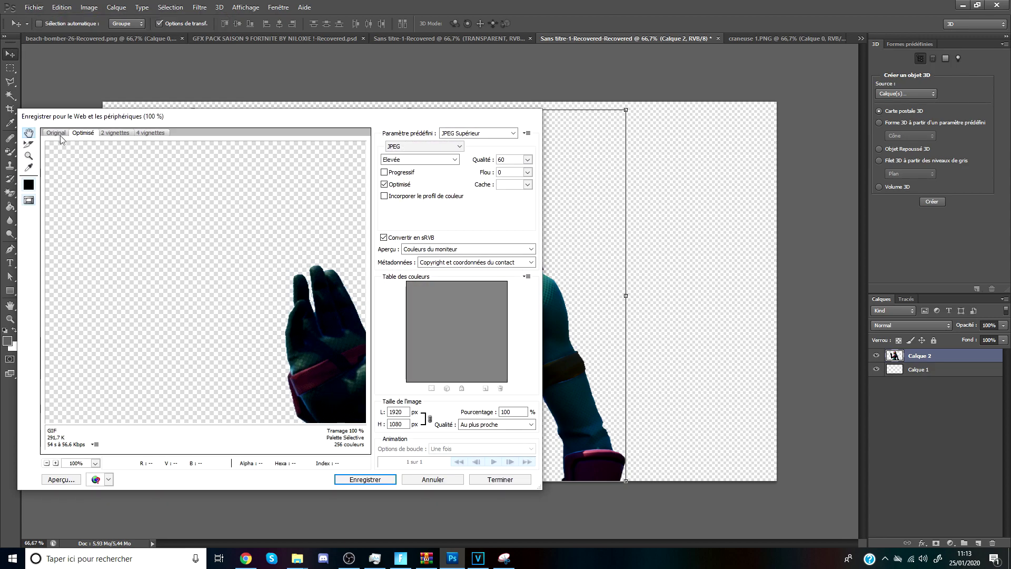
left_click(57, 134)
left_click(421, 147)
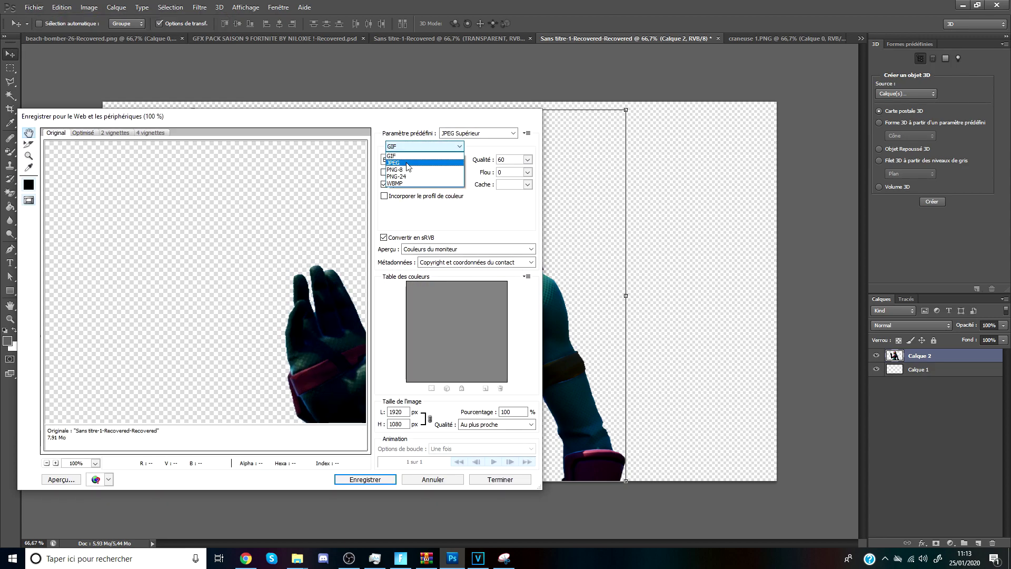
left_click(399, 176)
Step: Save the exported render as craneuse 1.png in the PACK GFX DROW folder on the desktop
left_click(372, 475)
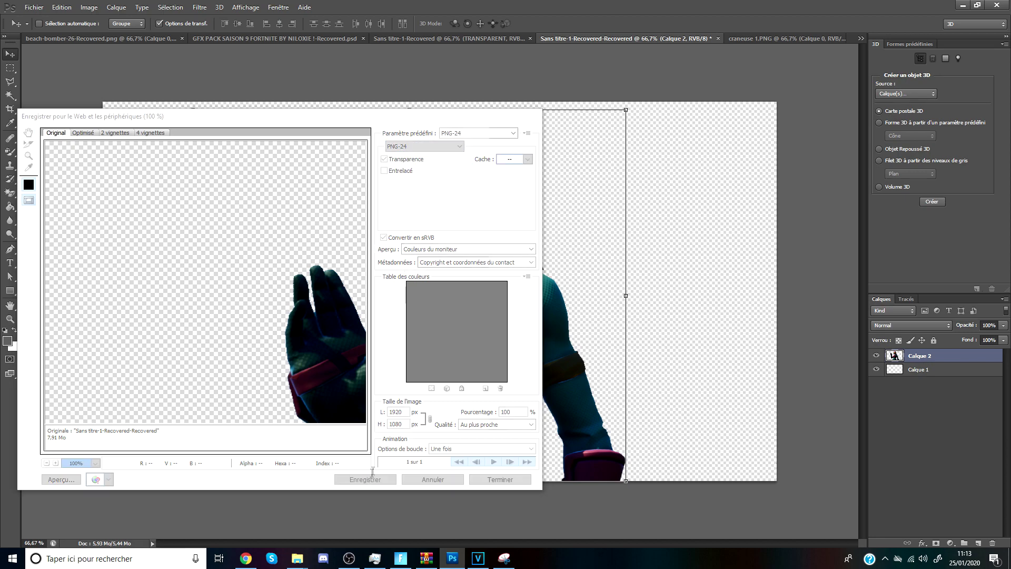
double_click(164, 210)
left_click(47, 207)
double_click(141, 256)
left_click(288, 173)
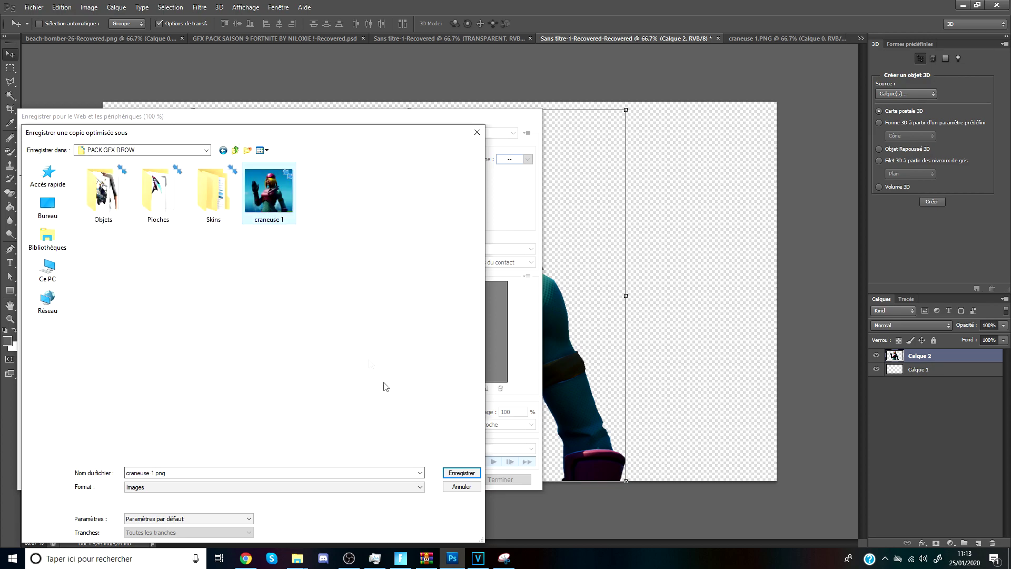
left_click(452, 472)
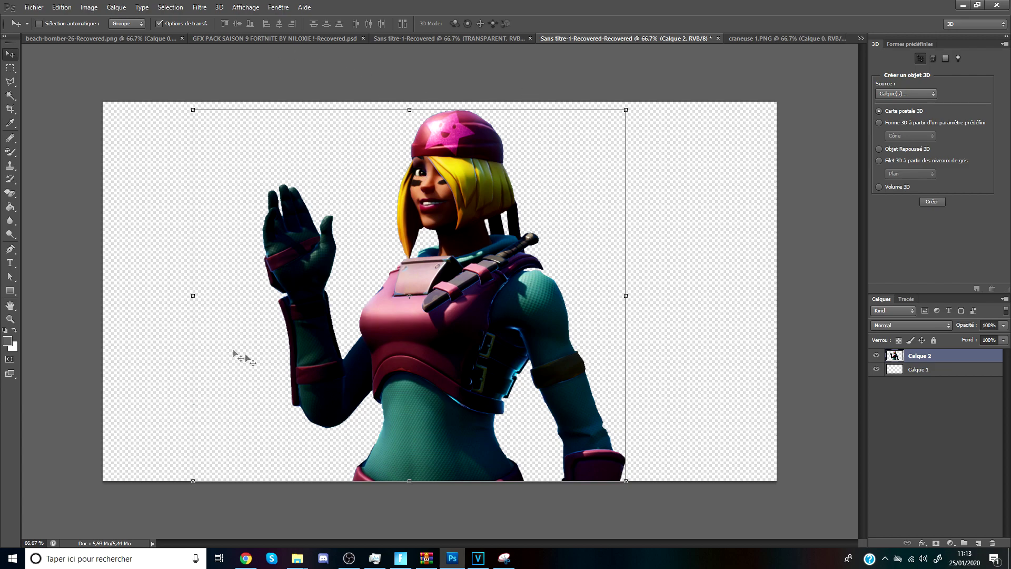
Step: Apply the transformation of Calque 11 in the DROW graphic and give it a drop shadow with 100% opacity, 41% spread and 35 px size
left_click(10, 54)
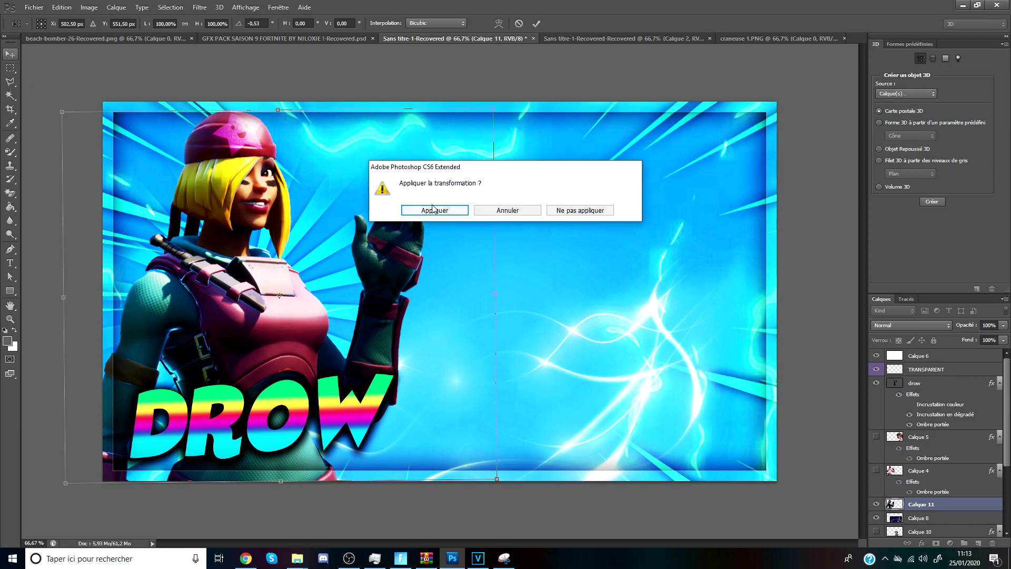
left_click(432, 210)
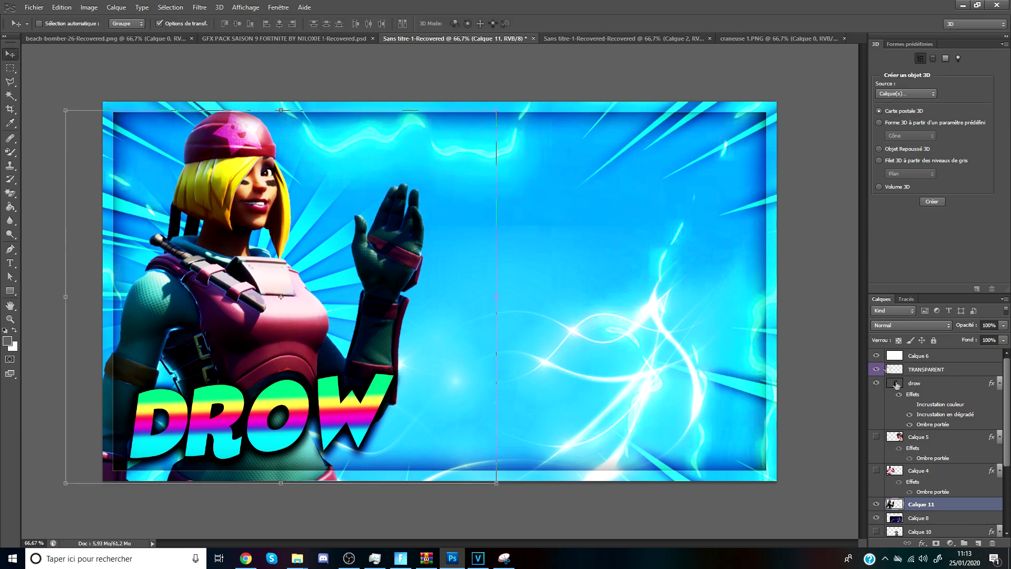
double_click(953, 504)
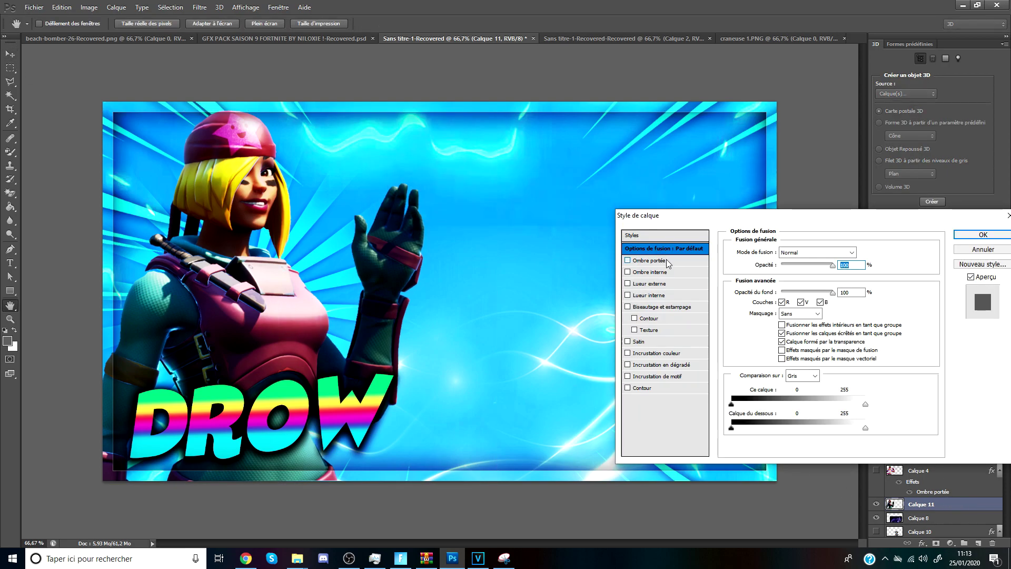
left_click(656, 260)
left_click(800, 310)
left_click_drag(792, 322, 789, 320)
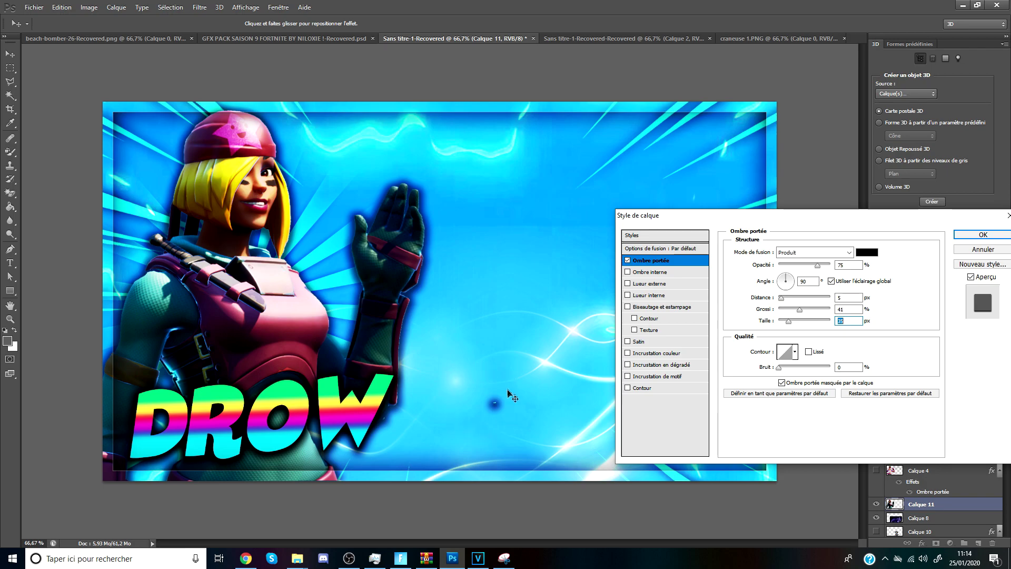
left_click_drag(820, 267, 890, 270)
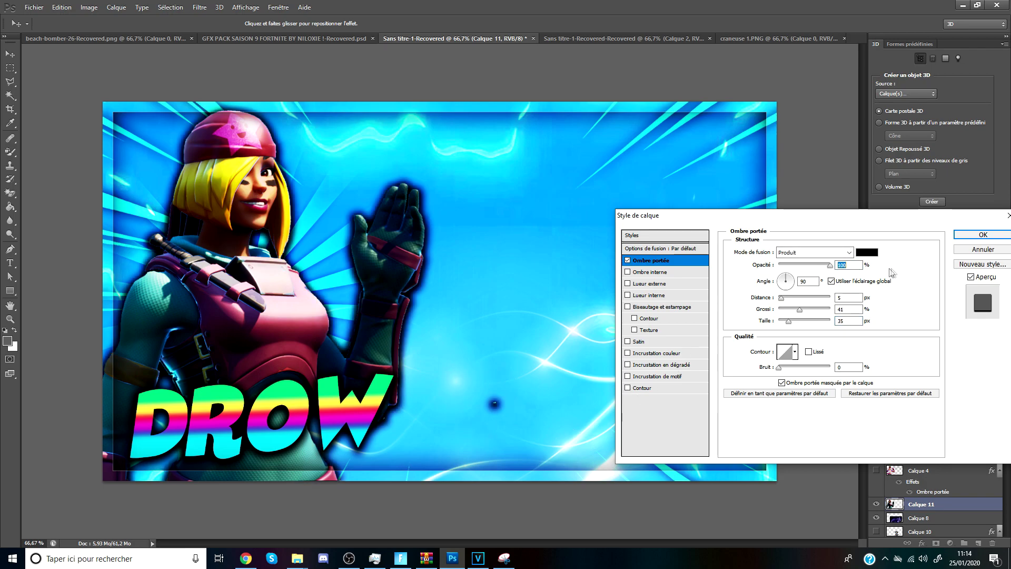
left_click(975, 236)
Step: Delete the stray shadowed spot beside the character on Calque 11 using the Polygonal Lasso, deselect and nudge the character slightly down and right
left_click(10, 82)
left_click(489, 437)
left_click(470, 393)
left_click(484, 360)
left_click(533, 360)
left_click(567, 416)
left_click(538, 459)
left_click(520, 460)
left_click(495, 439)
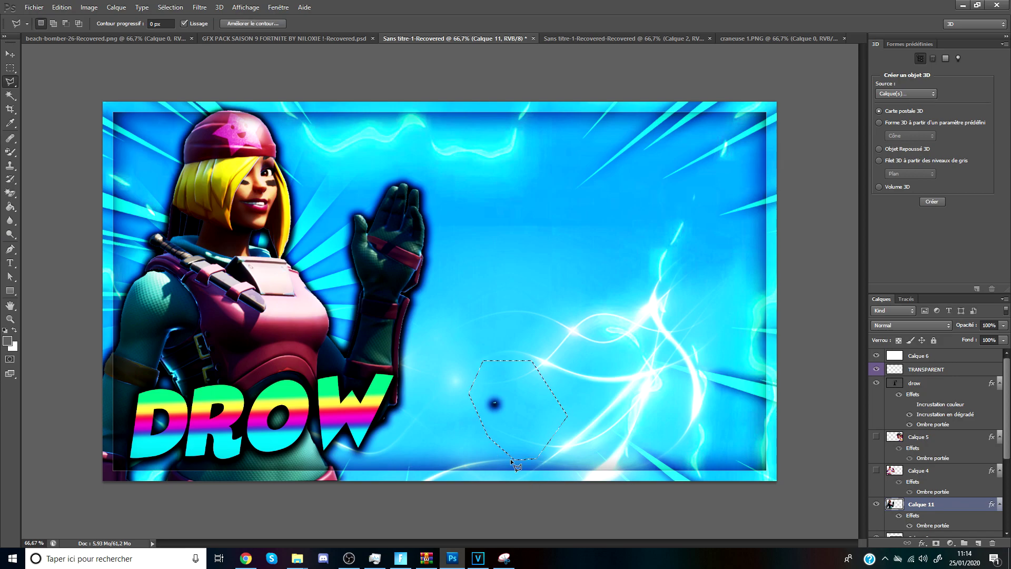
key("Delete")
key("ctrl+d")
left_click(10, 54)
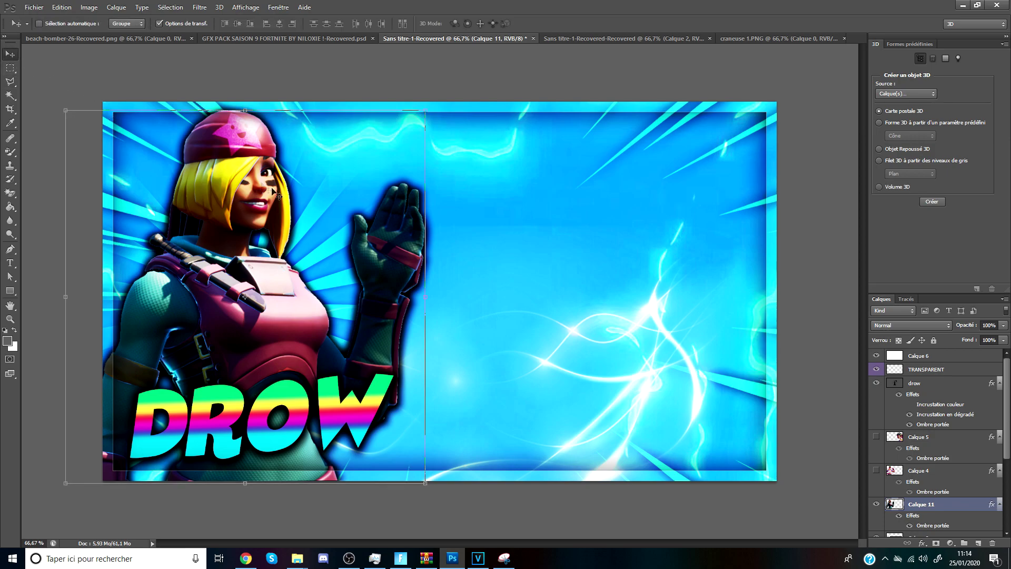
mouse_move(296, 300)
left_mouse_down()
mouse_move(310, 303)
mouse_move(301, 309)
left_mouse_up()
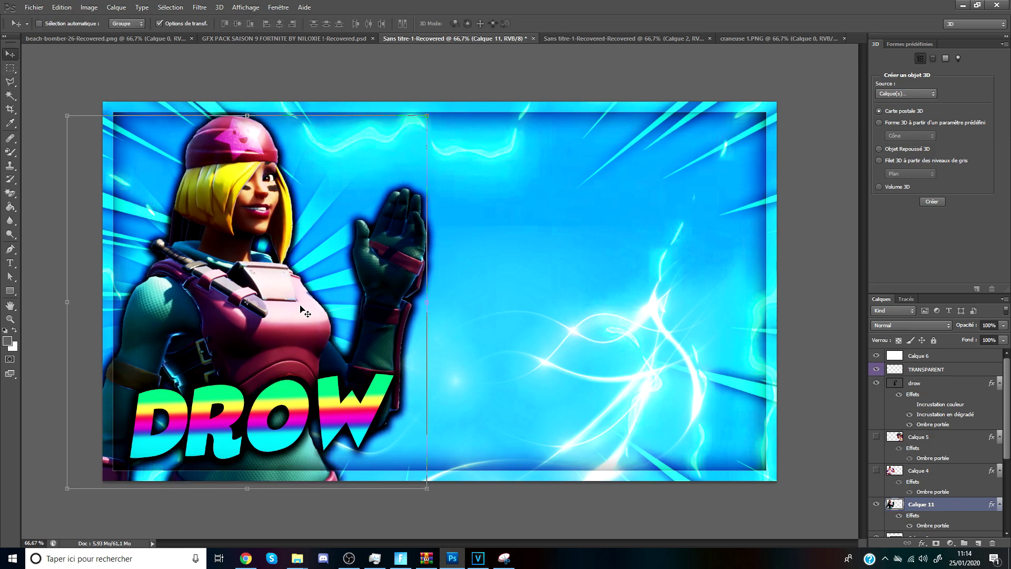
Step: Browse the Beach Bomber renders in the Skins folder of PACK GFX DROW for an image to open
left_click(33, 7)
left_click(40, 29)
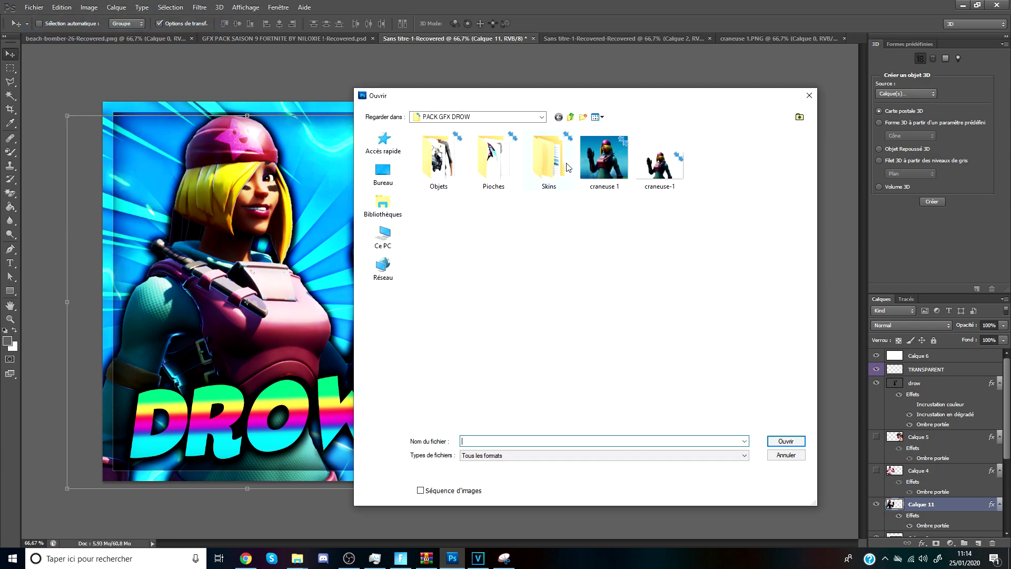
double_click(549, 158)
double_click(469, 138)
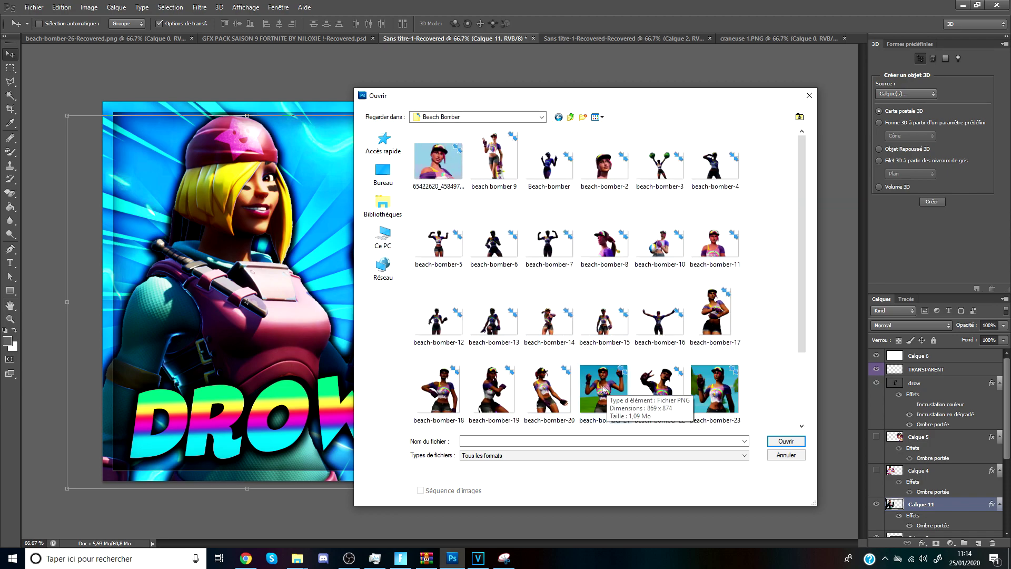
scroll(607, 393, "down", 2)
double_click(611, 345)
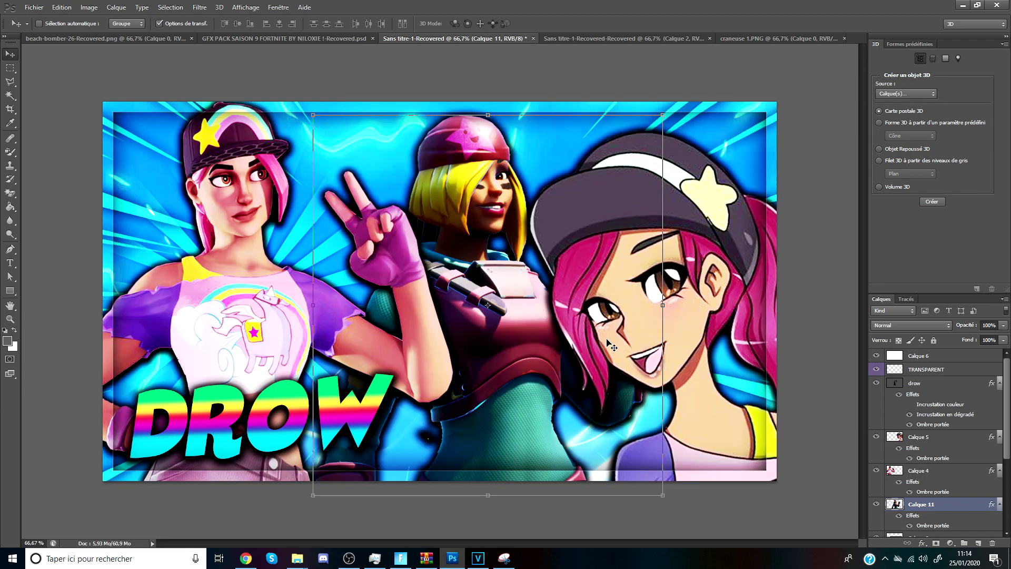